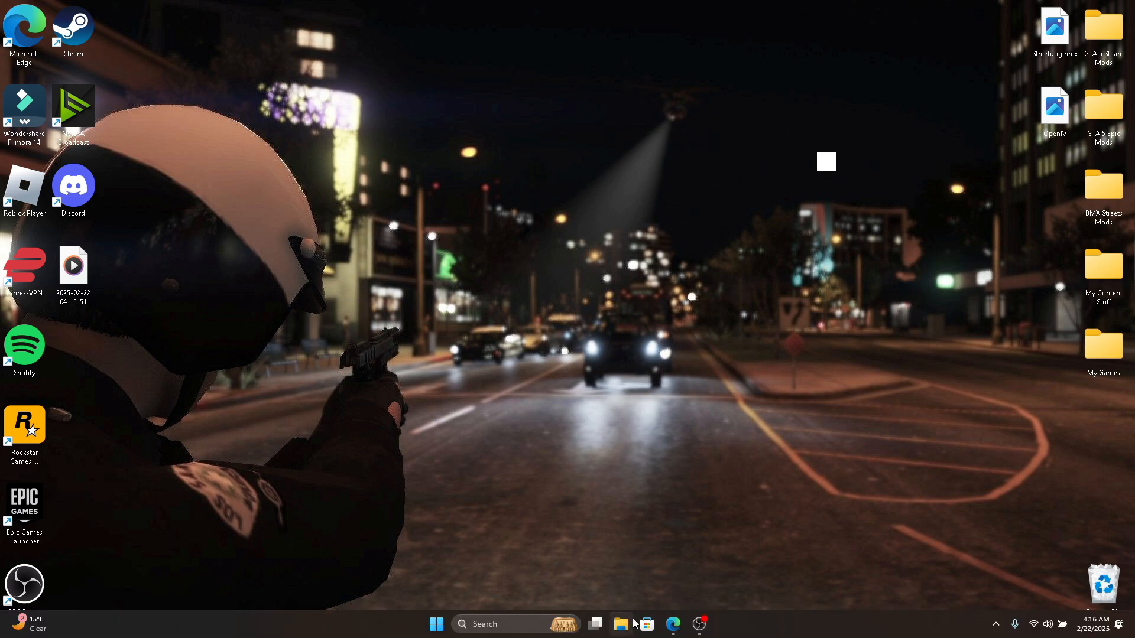
# Open the Steam common folder in File Explorer to examine the installed game folders, and close the window.
pyautogui.click(622, 625)
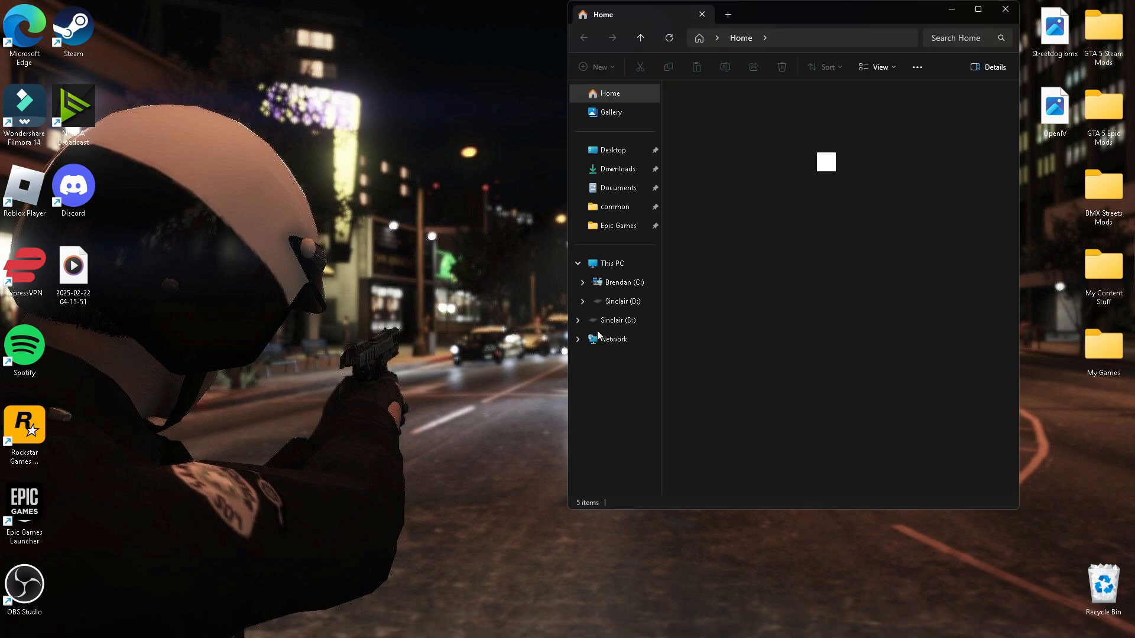
pyautogui.moveTo(760, 4); pyautogui.dragTo(633, 100)
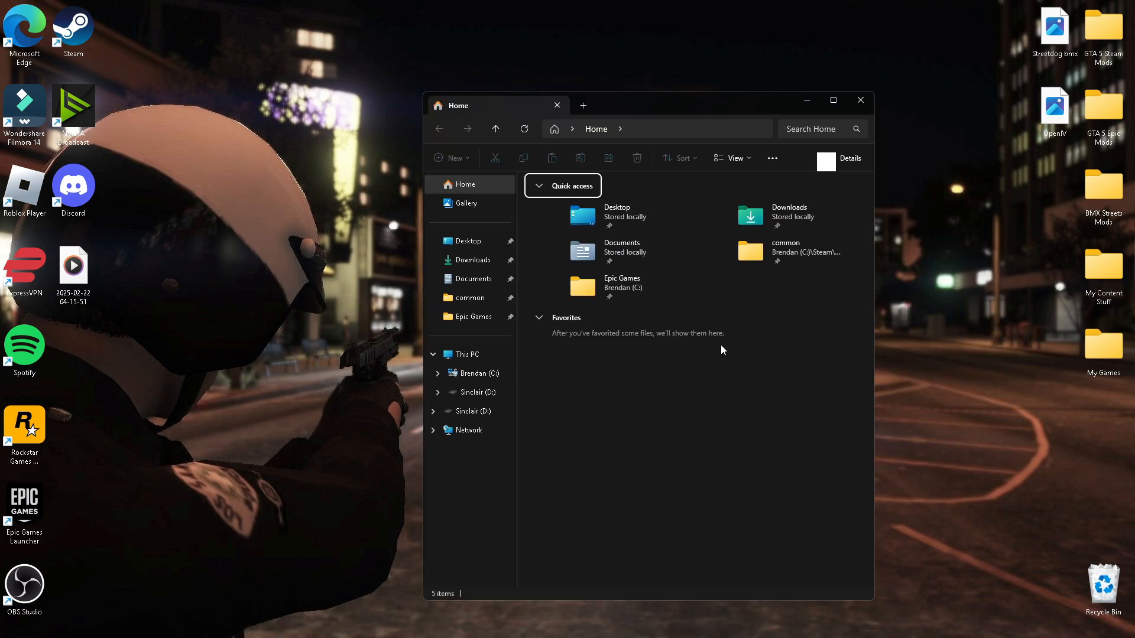
pyautogui.click(470, 298)
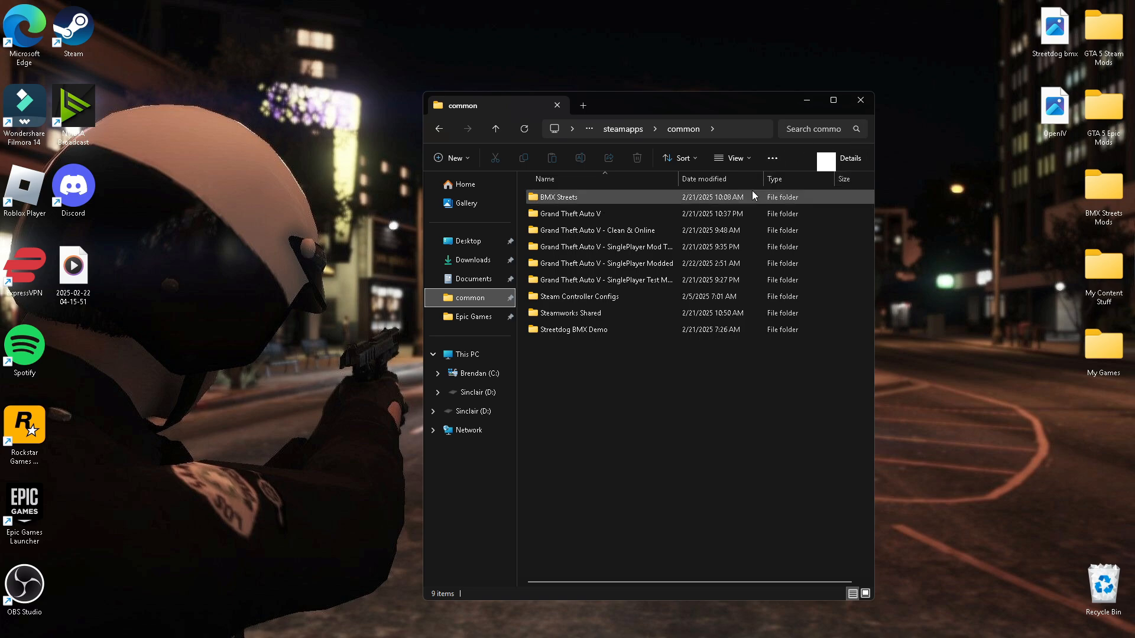
pyautogui.click(859, 102)
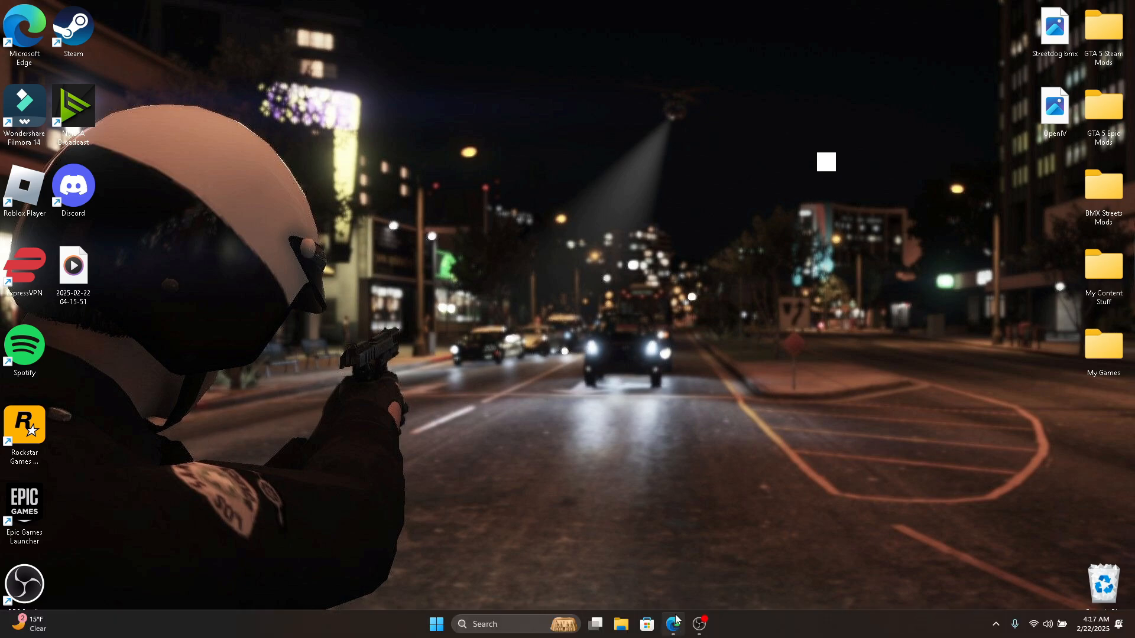
# Switch to Microsoft Edge and download OpenIV 4.1 from openiv.com.
pyautogui.click(674, 624)
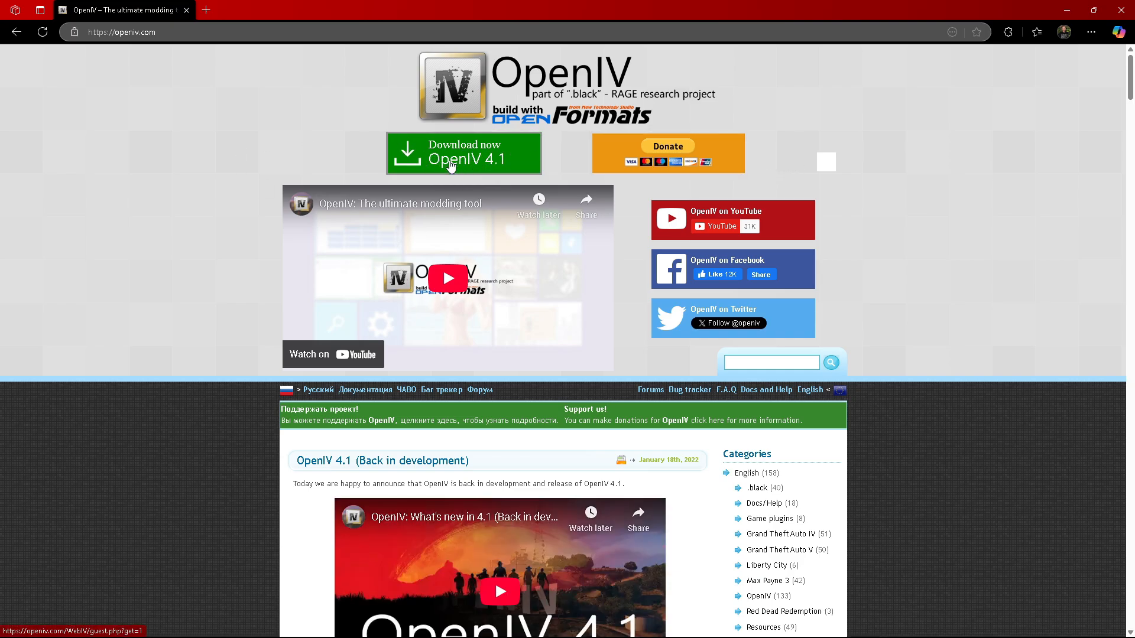
pyautogui.click(479, 164)
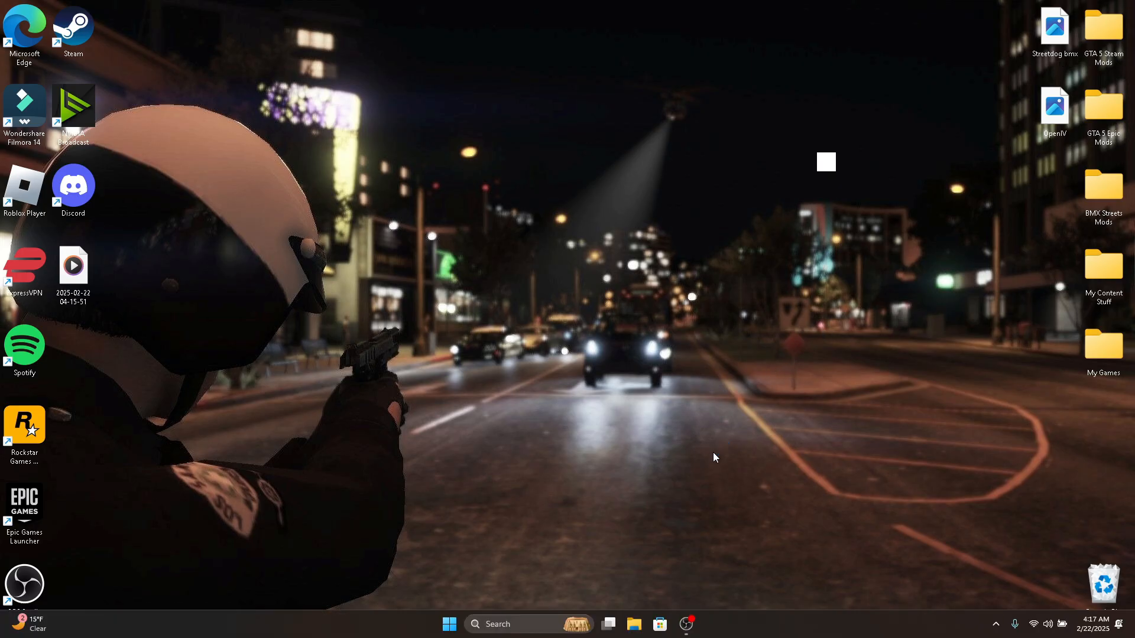
# Run the ovisetup installer from the Downloads folder and continue with English as the installation language.
pyautogui.click(634, 622)
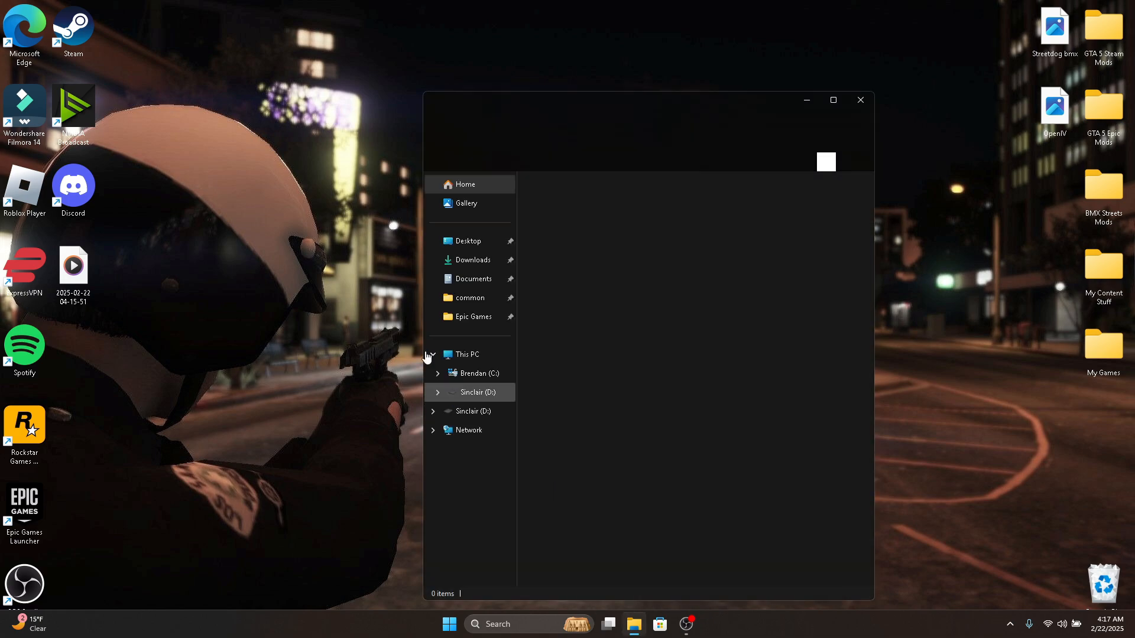
pyautogui.click(470, 260)
pyautogui.doubleClick(590, 215)
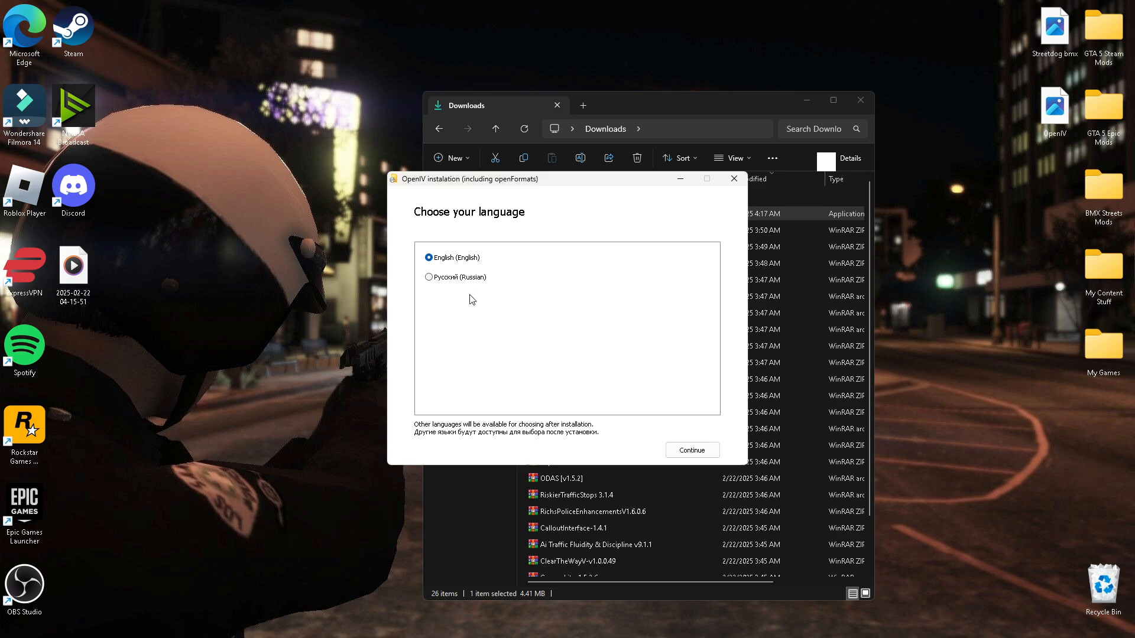
pyautogui.click(686, 449)
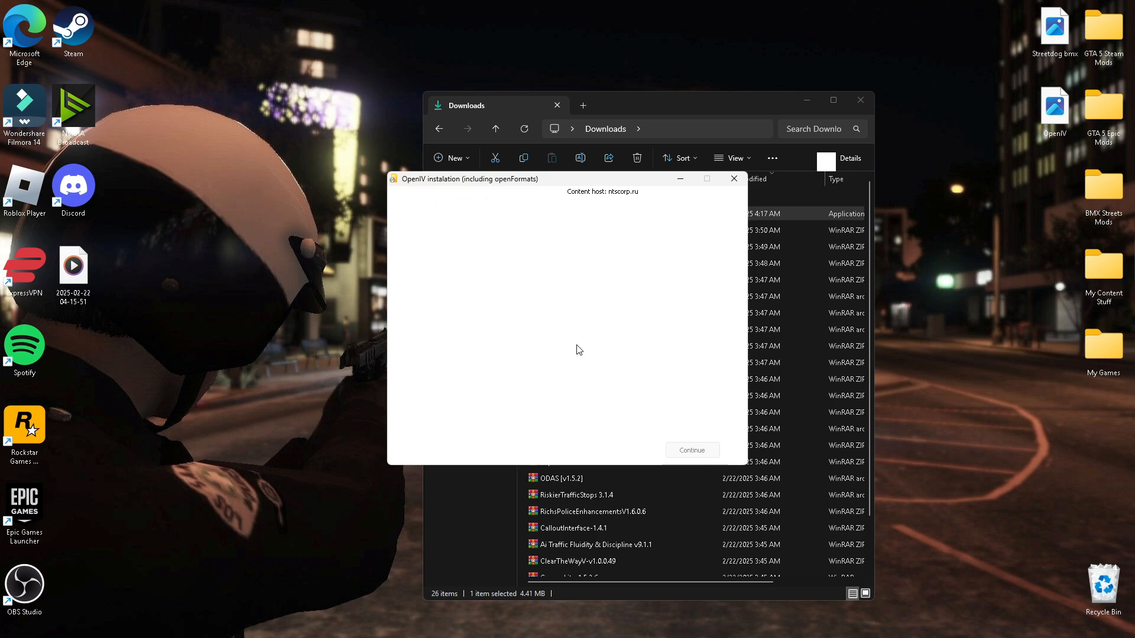
# Accept the software license terms and install OpenIV to this computer with a desktop icon, approving the download.
pyautogui.scroll(-15, 453, 406)
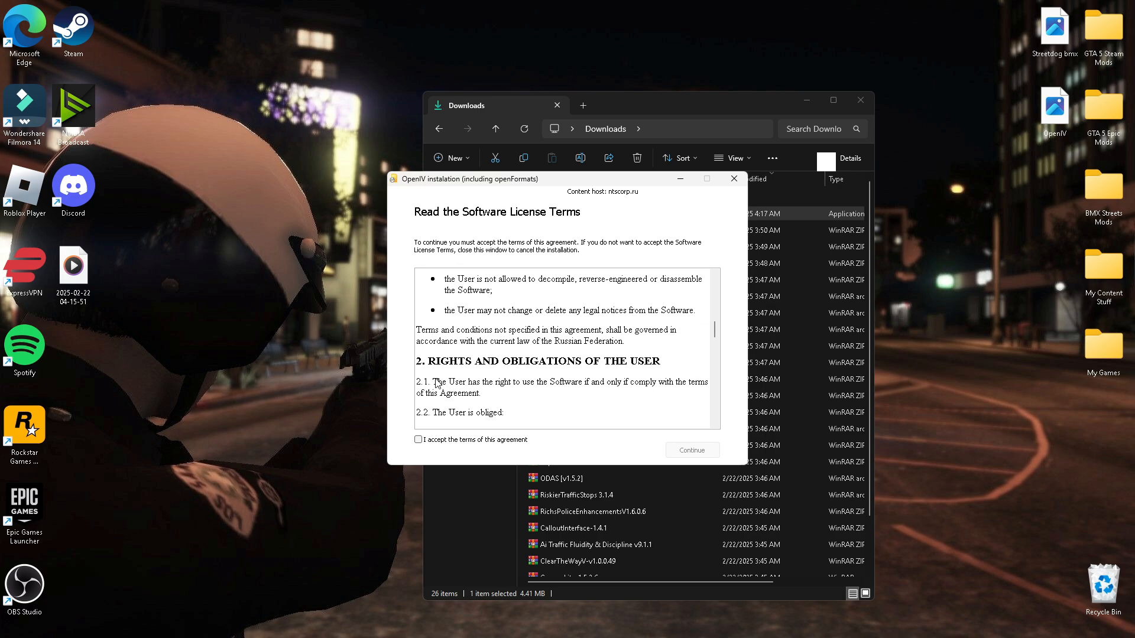
pyautogui.scroll(-5, 523, 336)
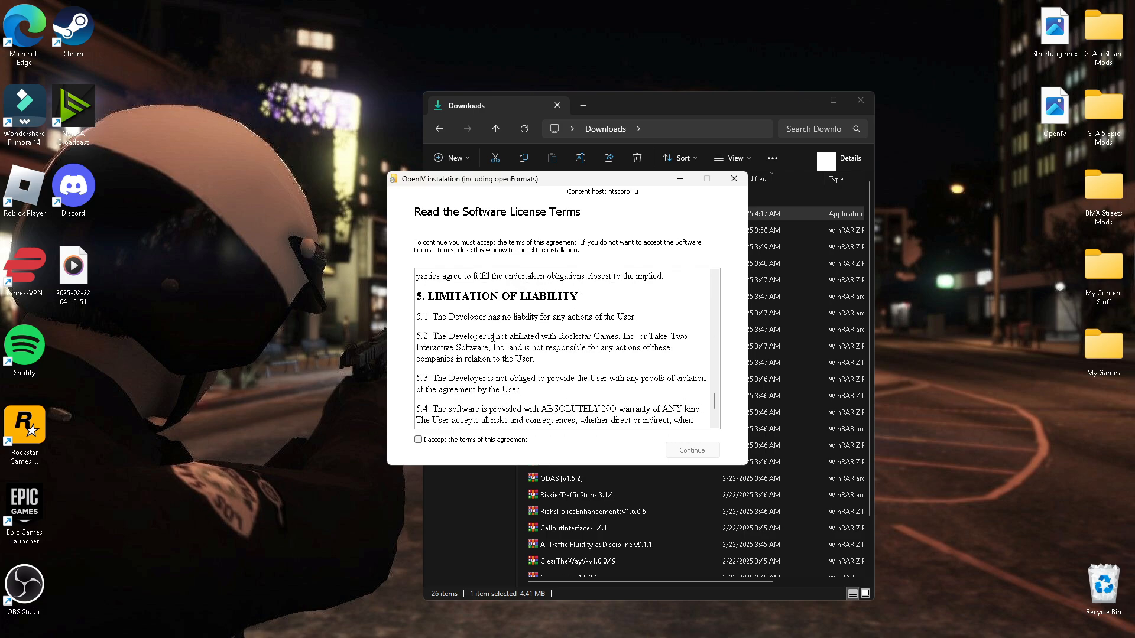
pyautogui.click(418, 439)
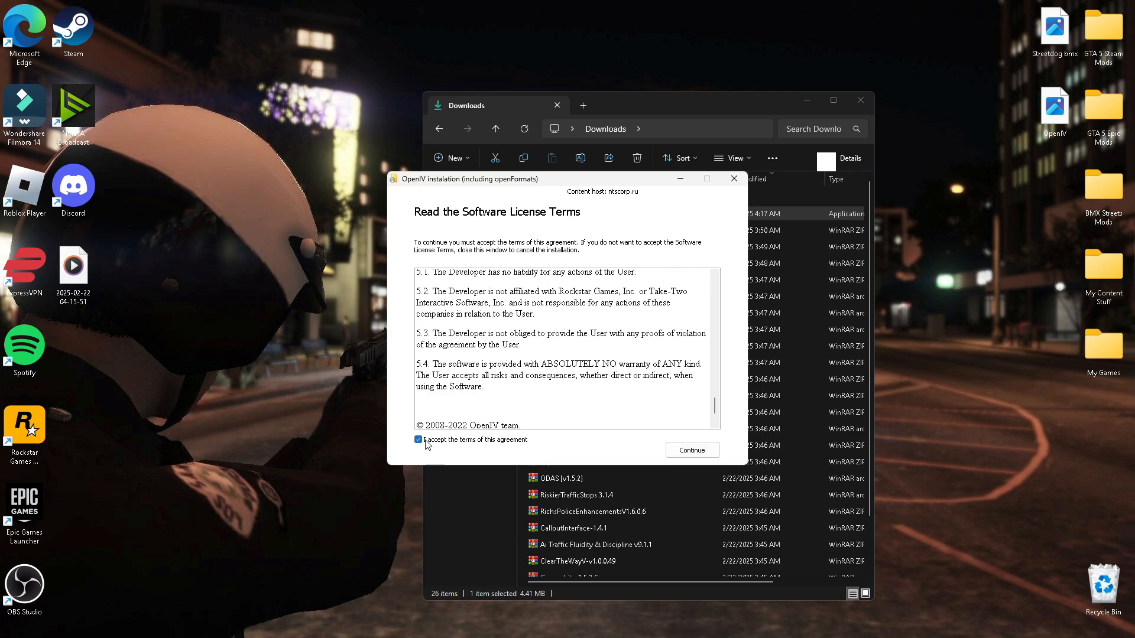
pyautogui.click(677, 453)
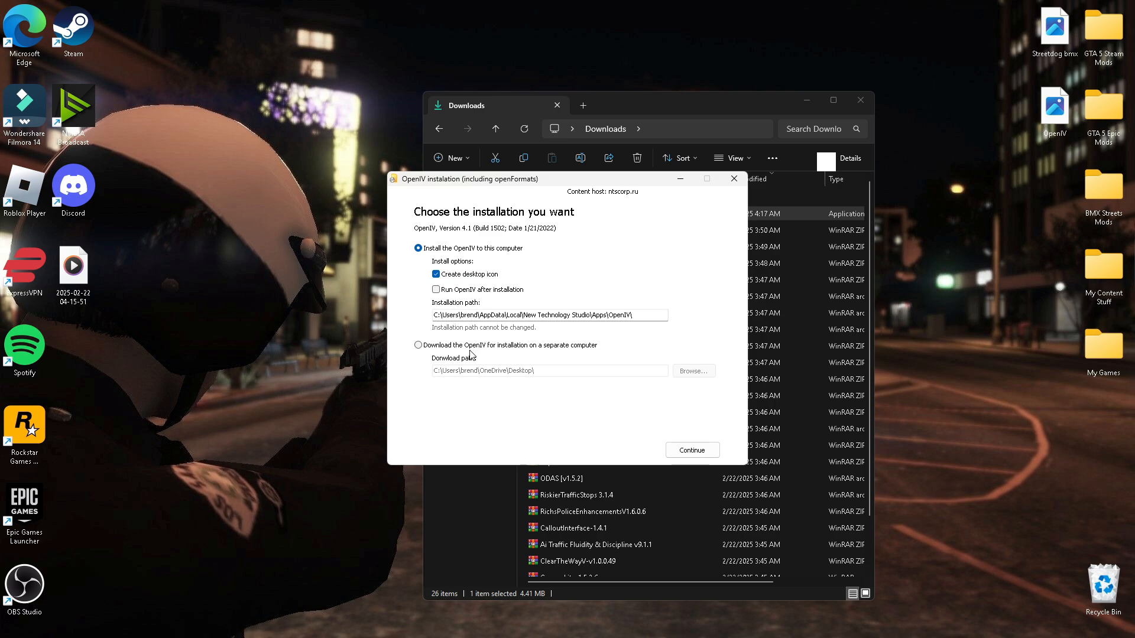
pyautogui.click(686, 452)
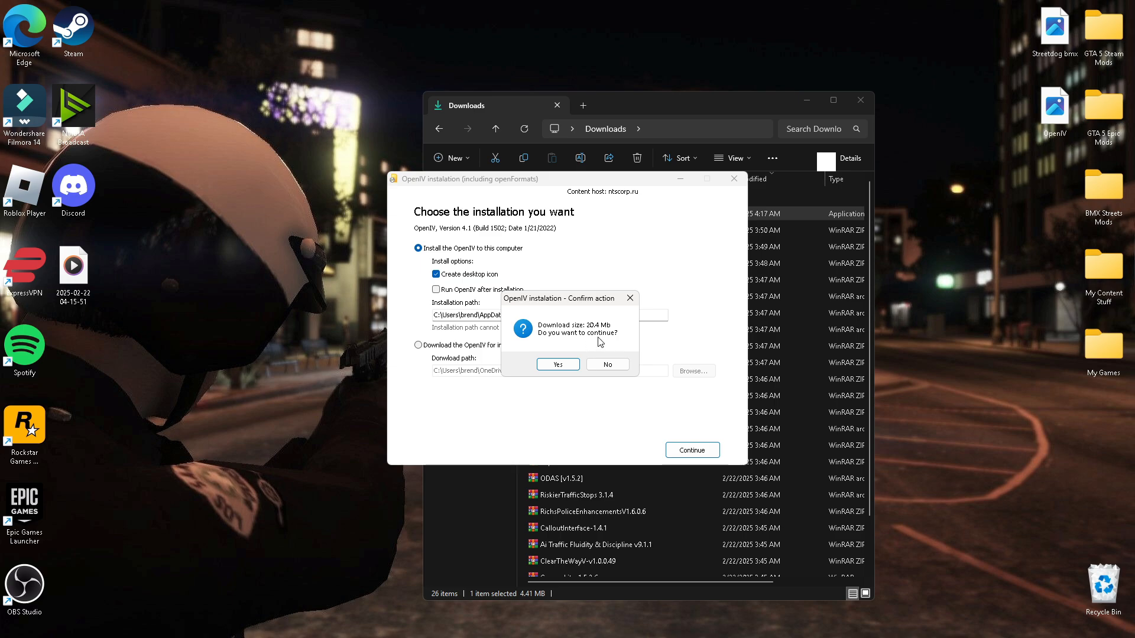
pyautogui.click(558, 365)
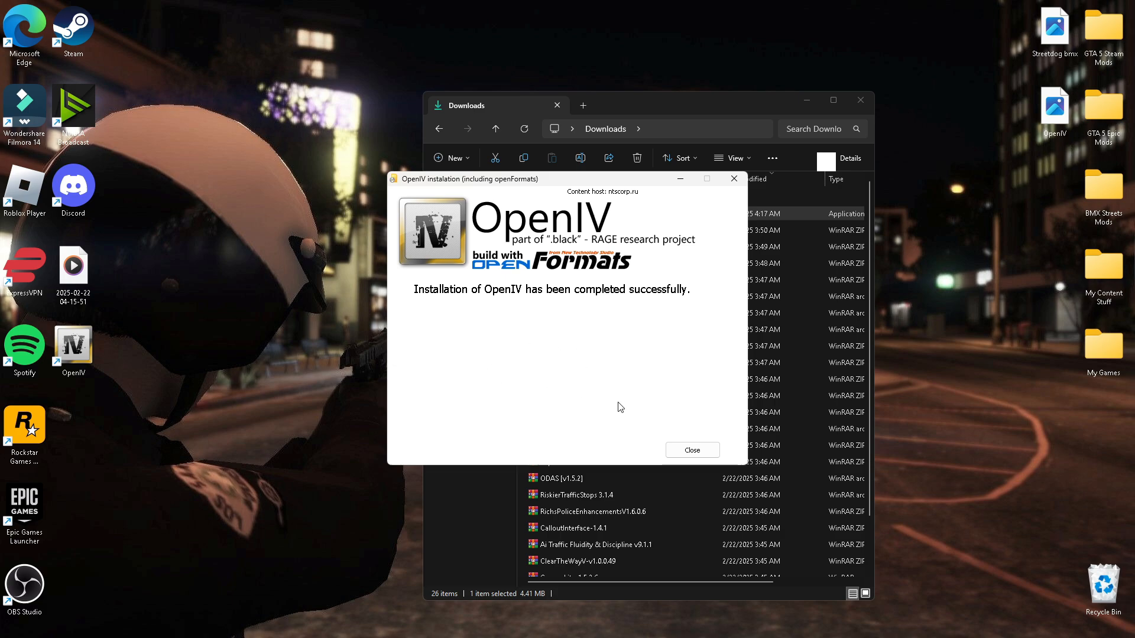
# Close the OpenIV installer, delete the ovisetup file from Downloads and close File Explorer.
pyautogui.click(692, 450)
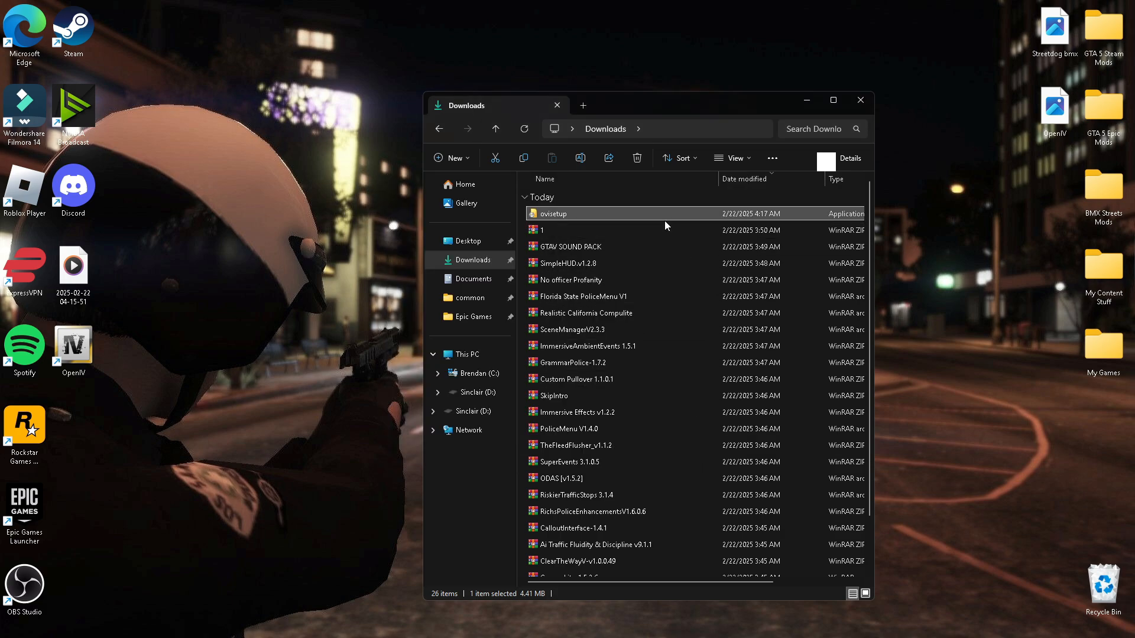
pyautogui.press('Delete')
pyautogui.click(858, 102)
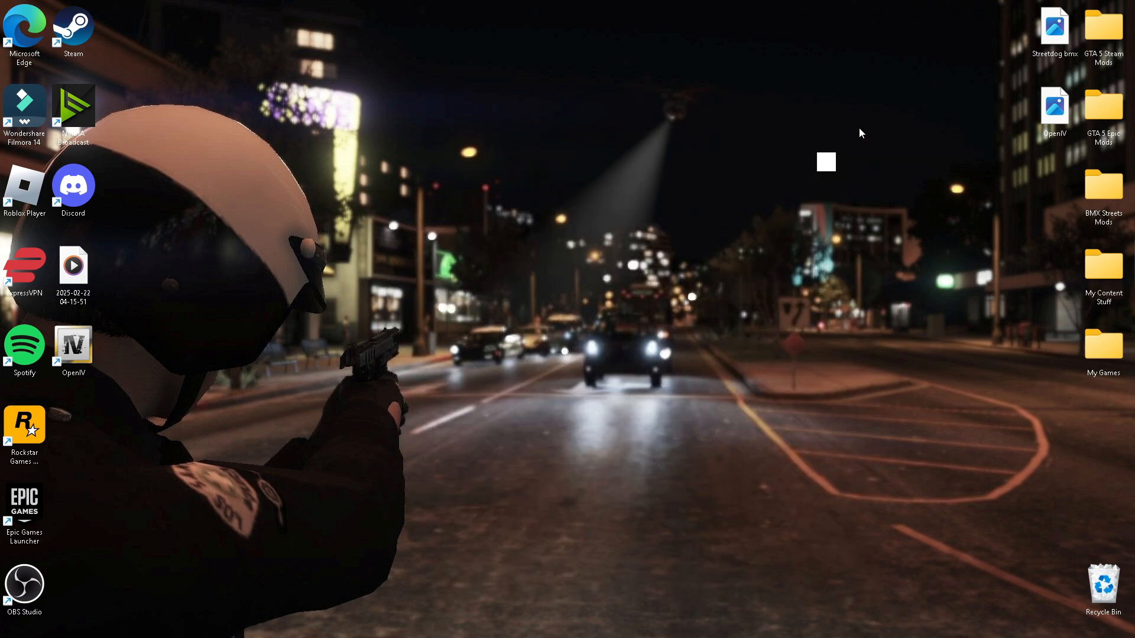
# Launch OpenIV for the Windows version of Grand Theft Auto V and start browsing for the game location.
pyautogui.doubleClick(89, 349)
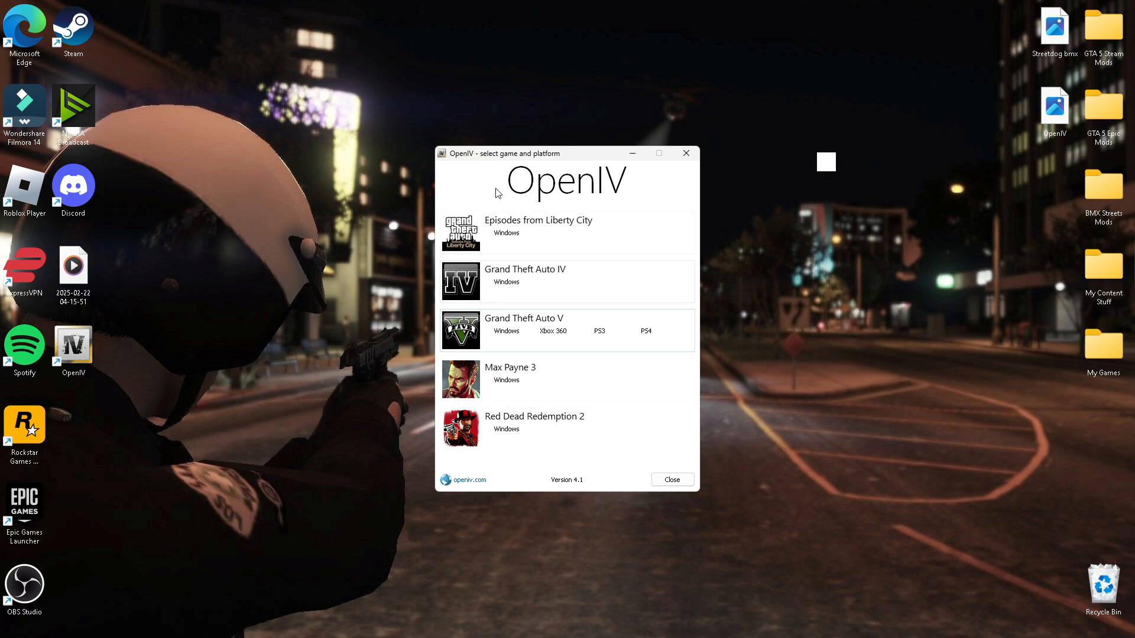
pyautogui.click(507, 332)
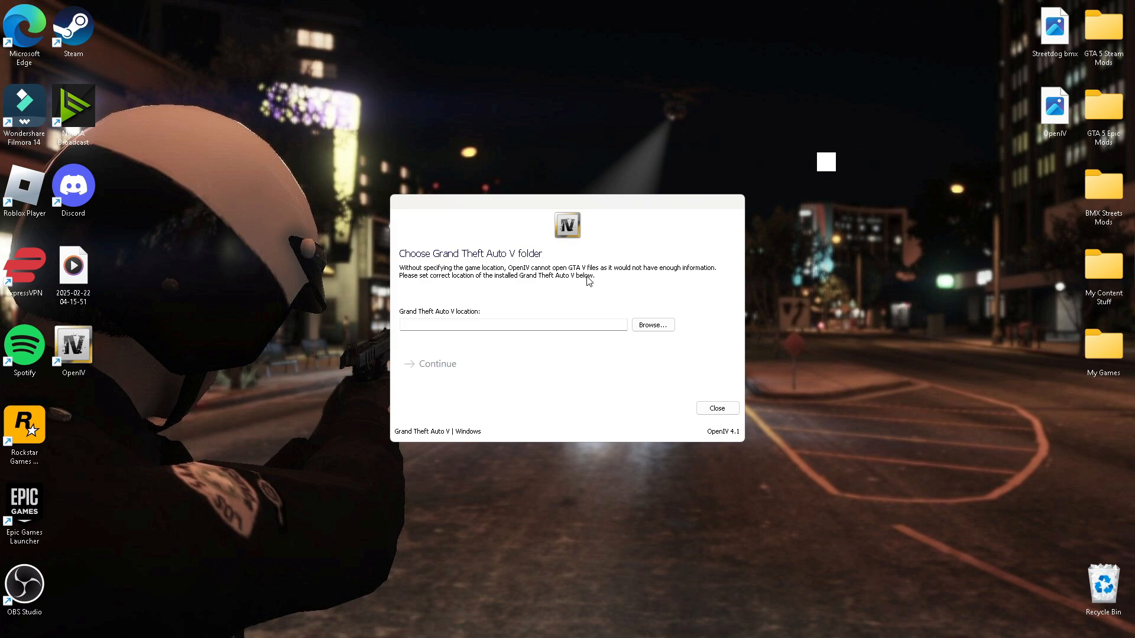
pyautogui.click(648, 327)
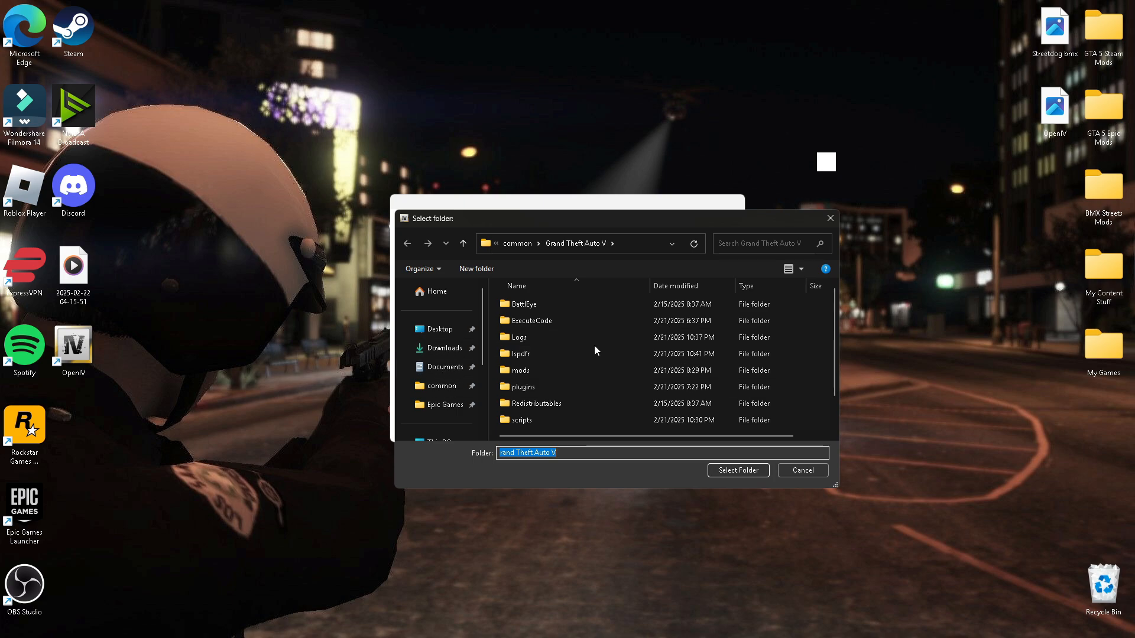
# Go to This PC in the folder selection dialog and open the C: drive.
pyautogui.scroll(-1, 430, 416)
pyautogui.click(439, 383)
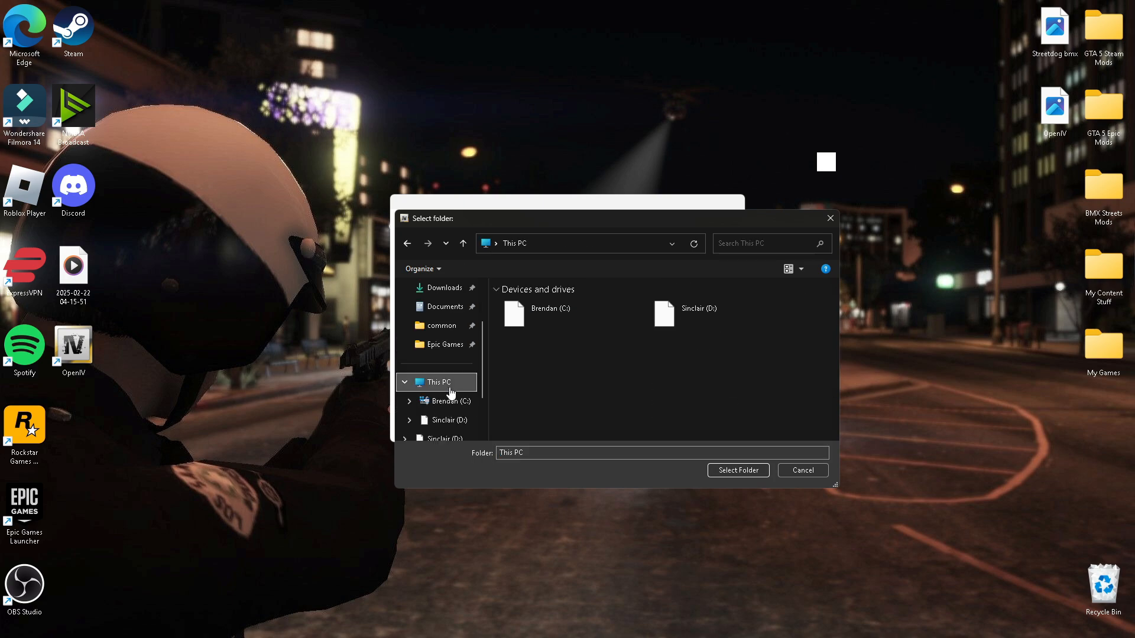
pyautogui.doubleClick(597, 317)
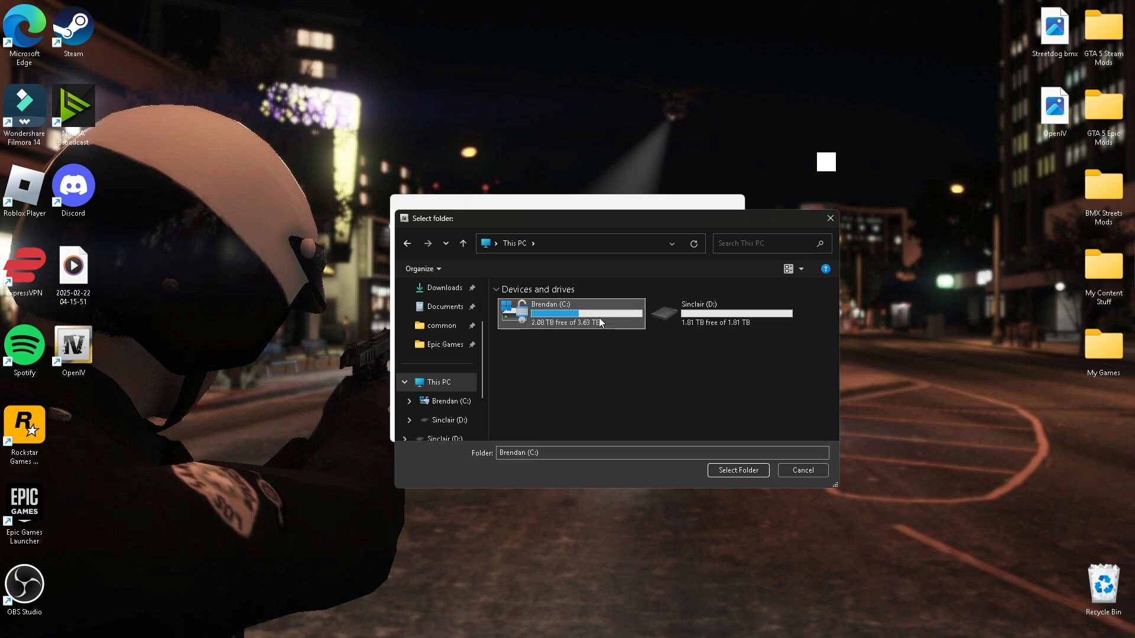
pyautogui.scroll(-1, 572, 364)
pyautogui.scroll(1, 560, 387)
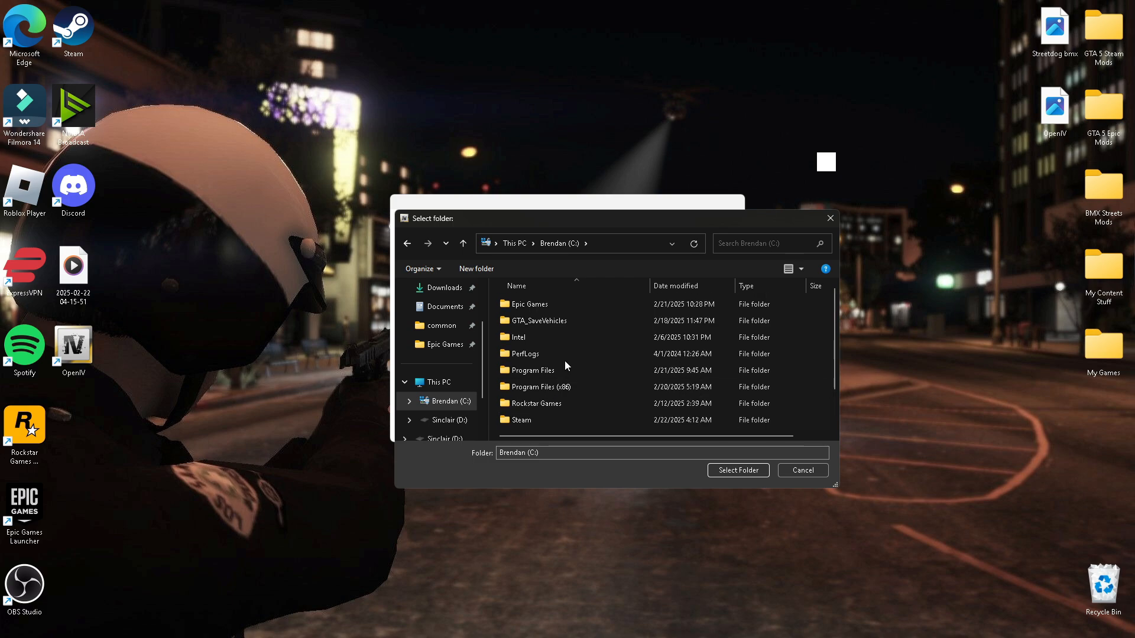
pyautogui.scroll(-1, 562, 353)
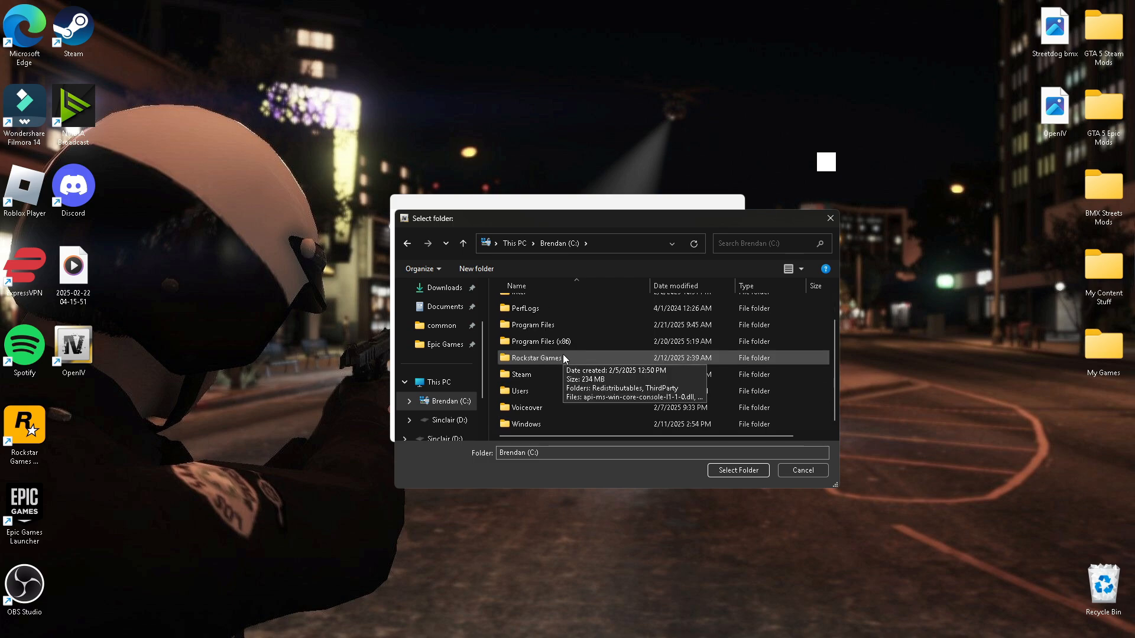
# Examine the Program Files, Program Files (x86) and Steam folders on the C: drive as possible game locations.
pyautogui.click(563, 343)
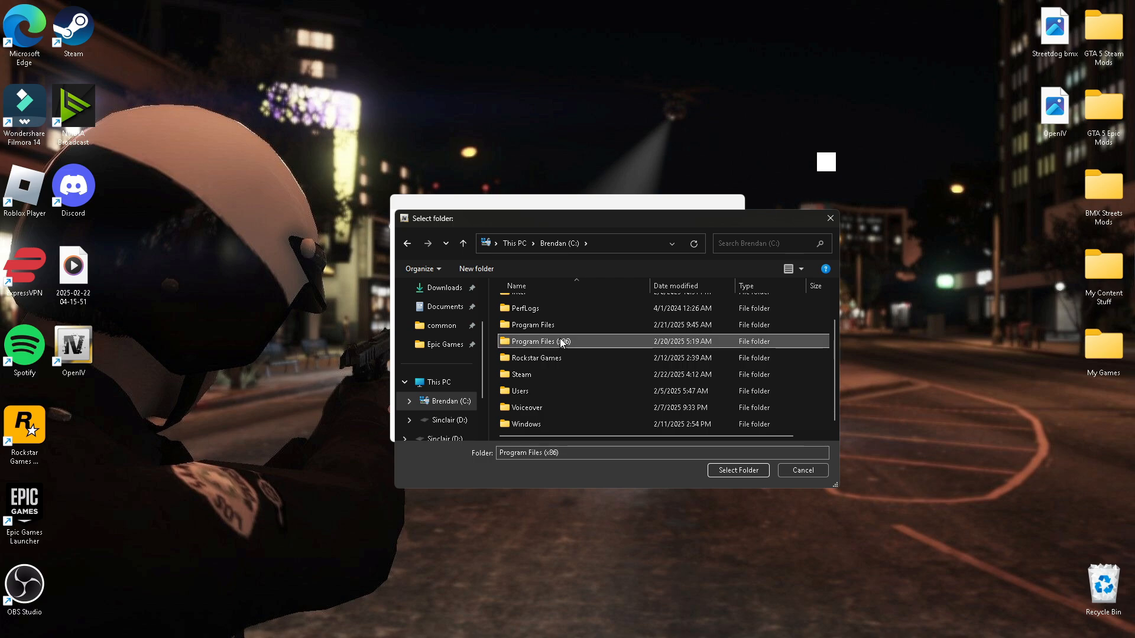
pyautogui.click(556, 327)
pyautogui.click(554, 342)
pyautogui.click(551, 326)
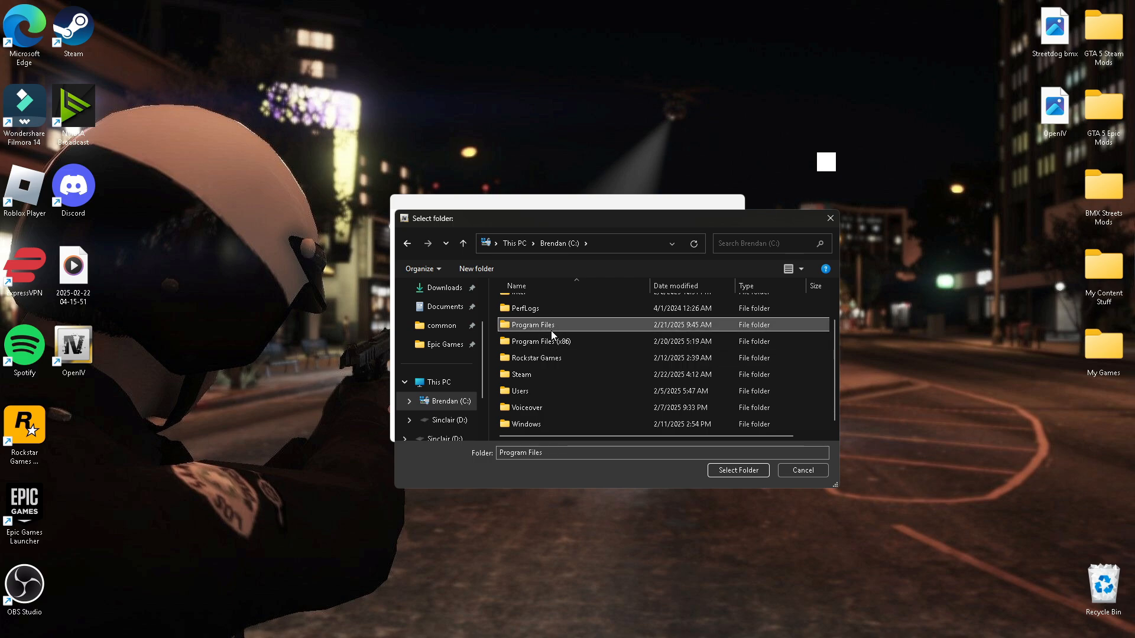
pyautogui.click(551, 374)
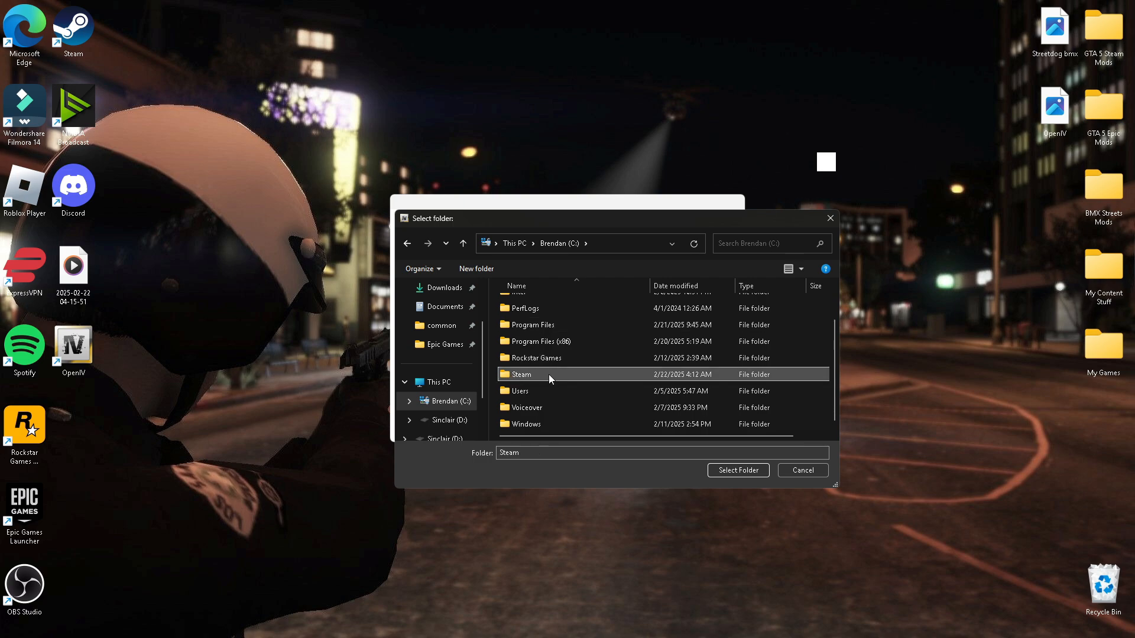
pyautogui.scroll(1, 540, 371)
pyautogui.click(559, 386)
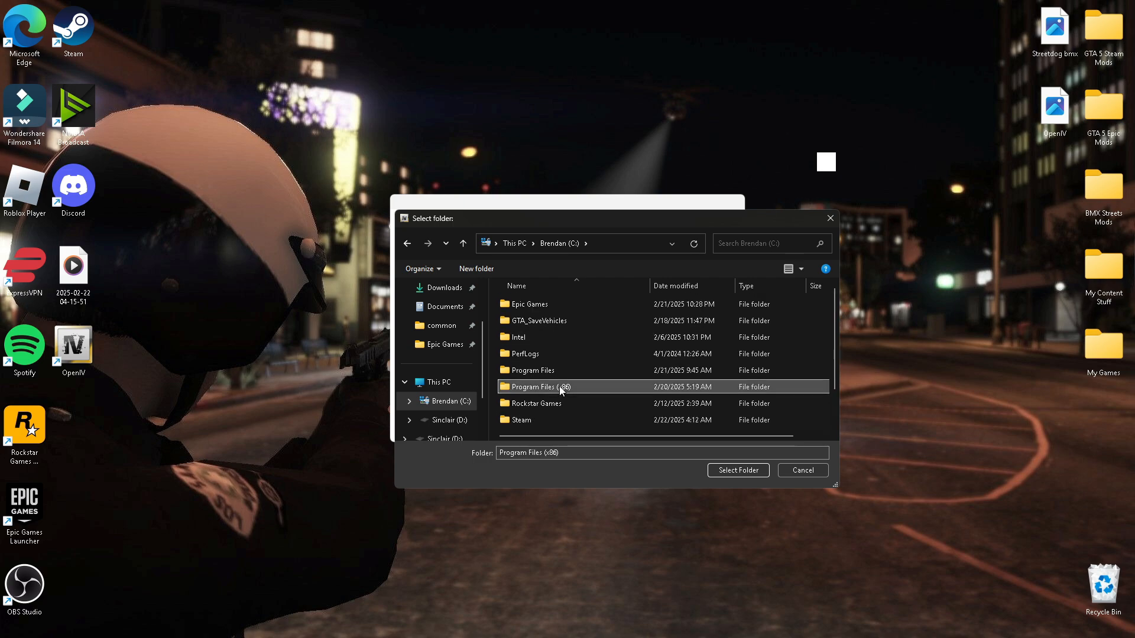
pyautogui.click(551, 376)
pyautogui.click(560, 388)
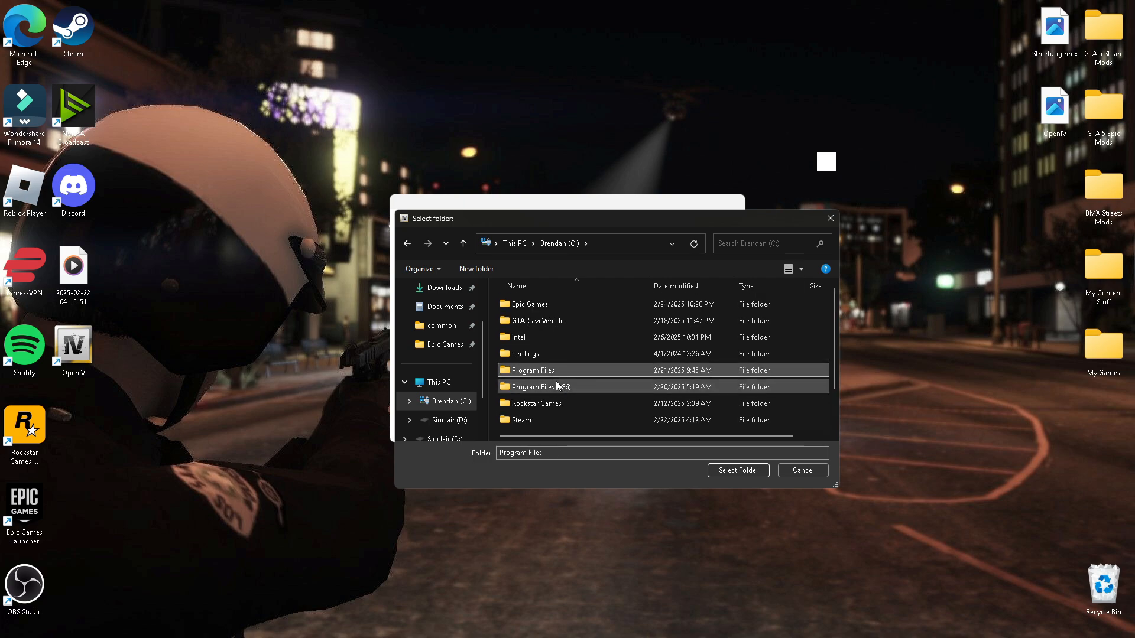
pyautogui.click(555, 369)
pyautogui.click(563, 385)
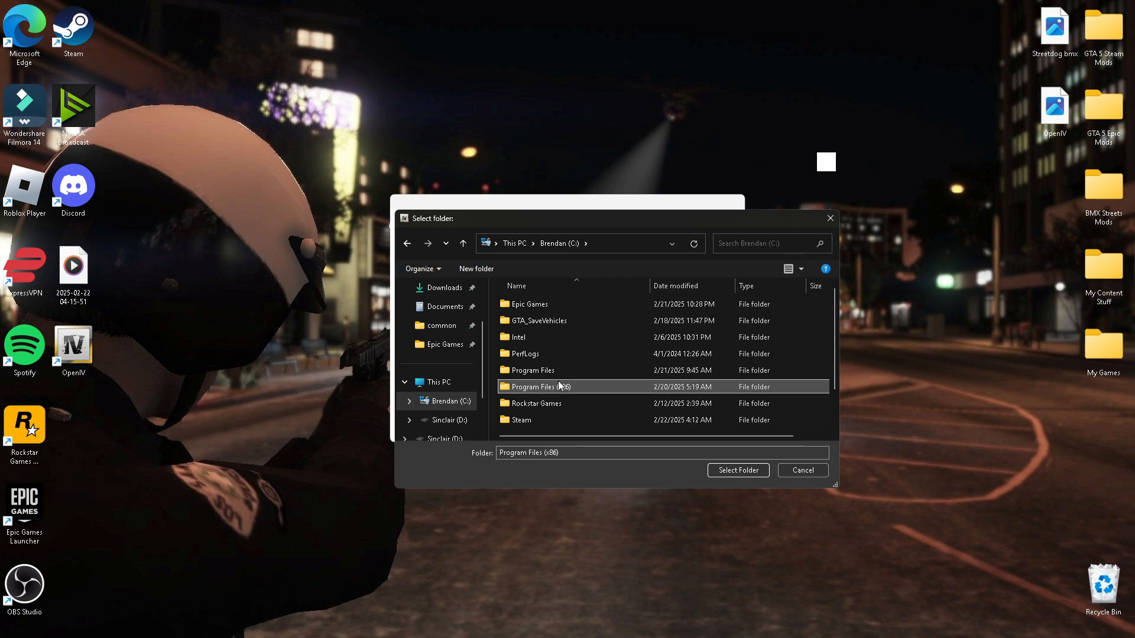
pyautogui.click(556, 372)
pyautogui.click(570, 386)
pyautogui.click(569, 371)
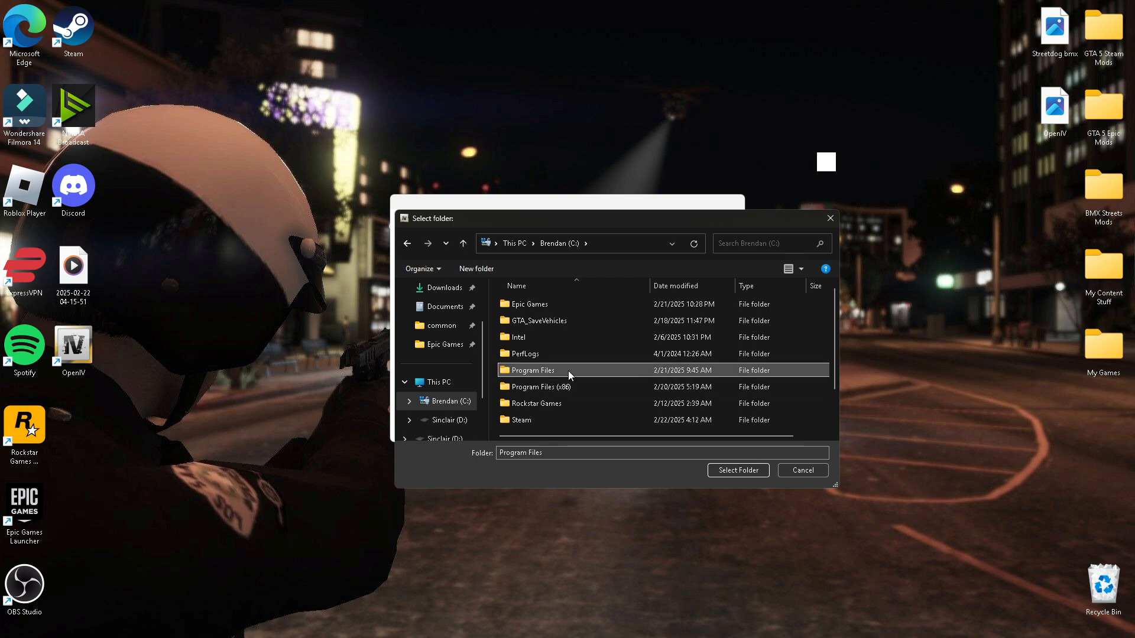
pyautogui.click(566, 384)
pyautogui.click(567, 370)
pyautogui.scroll(-1, 612, 350)
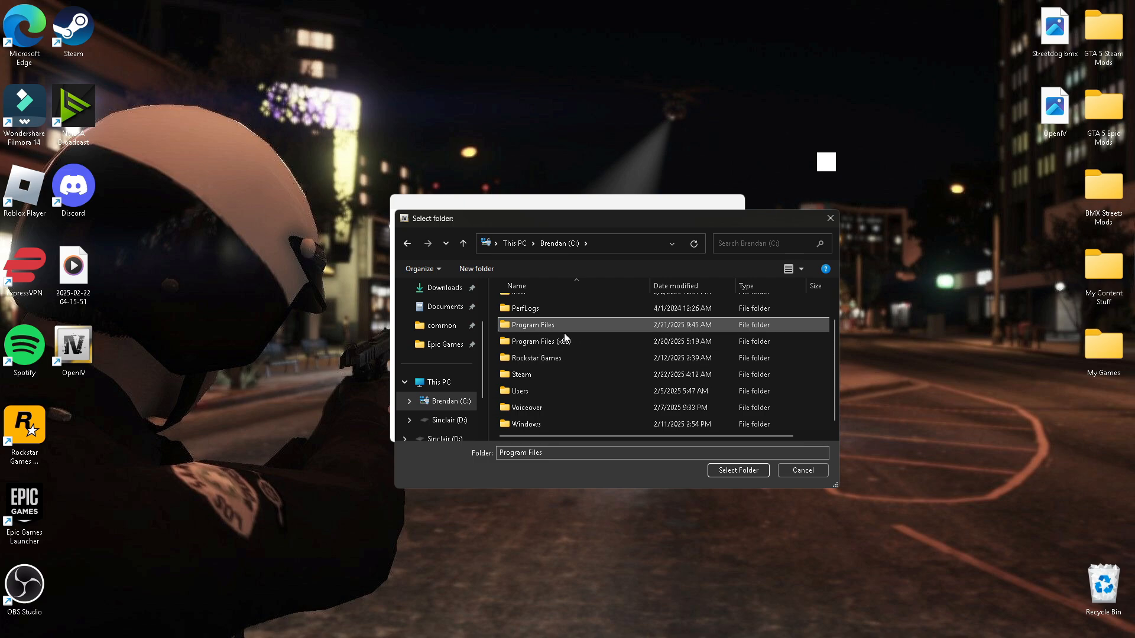
# Open the Steam folder on the C: drive and reposition the enlarged folder selection dialog to show more subfolders.
pyautogui.click(528, 378)
pyautogui.doubleClick(530, 378)
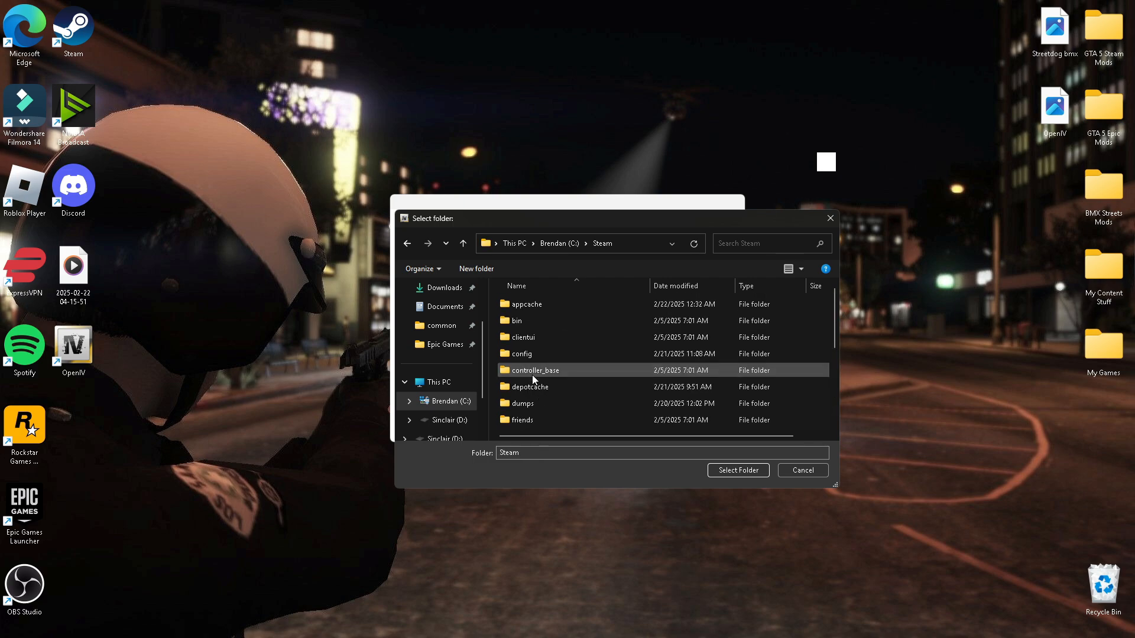
pyautogui.scroll(-2, 532, 372)
pyautogui.scroll(-1, 542, 363)
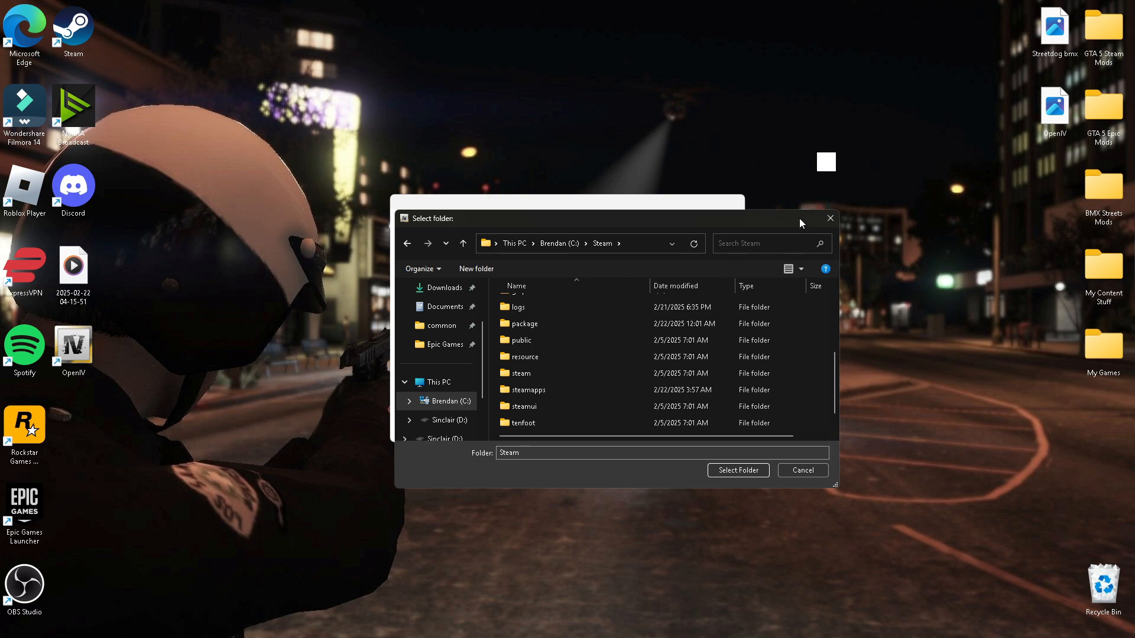
pyautogui.moveTo(800, 223); pyautogui.dragTo(713, 84)
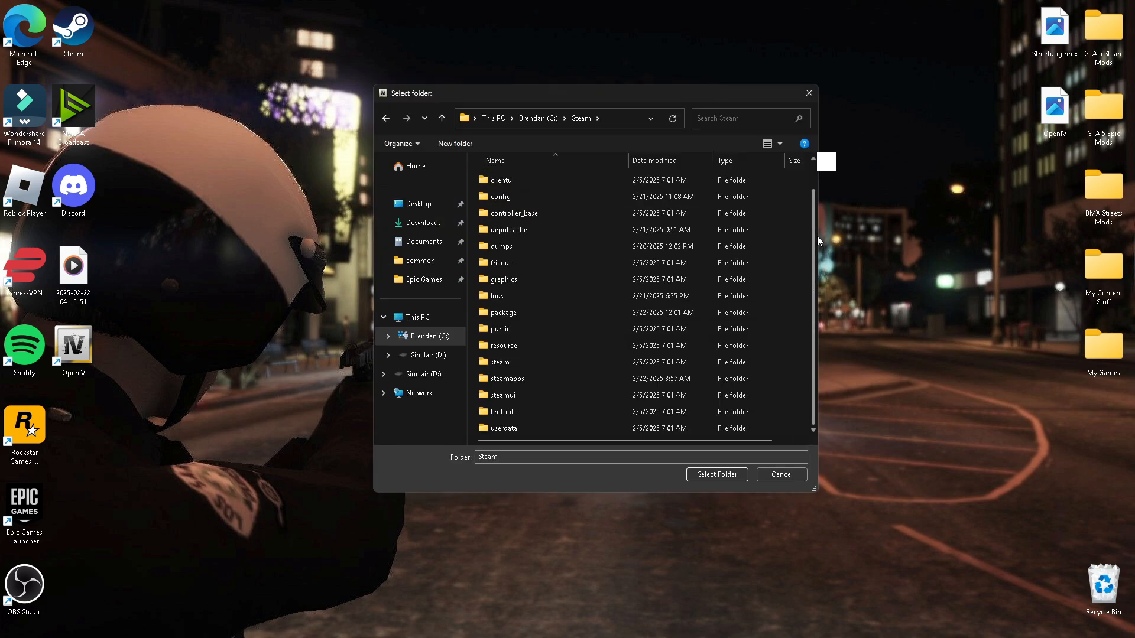
# Widen the folder selection dialog and open the common folder inside steamapps.
pyautogui.moveTo(817, 239); pyautogui.dragTo(1053, 238)
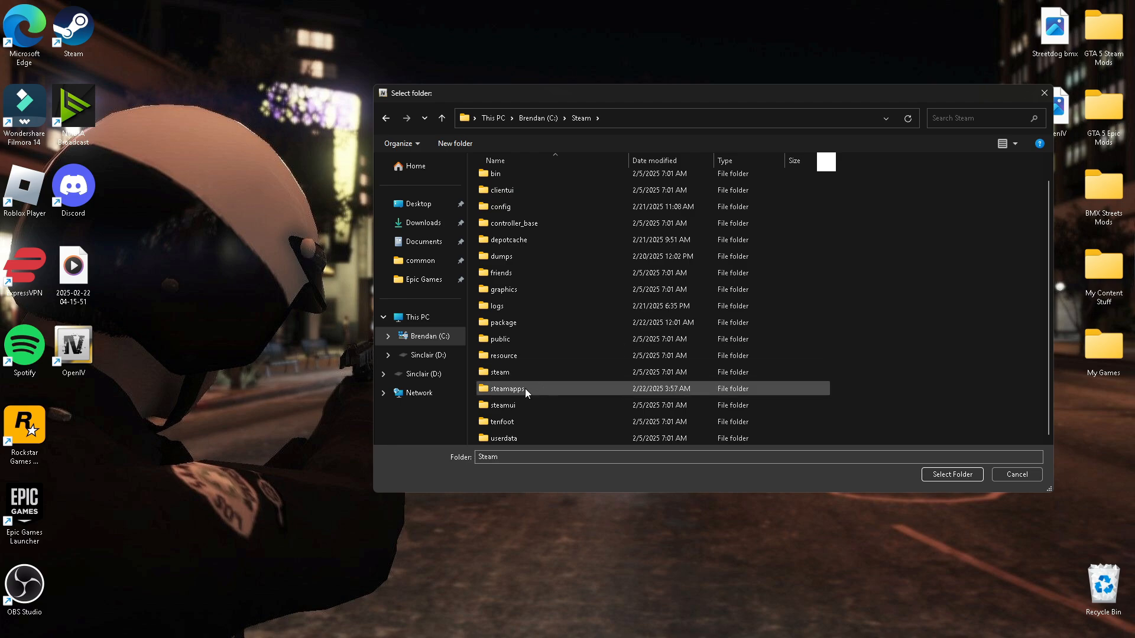
pyautogui.doubleClick(507, 390)
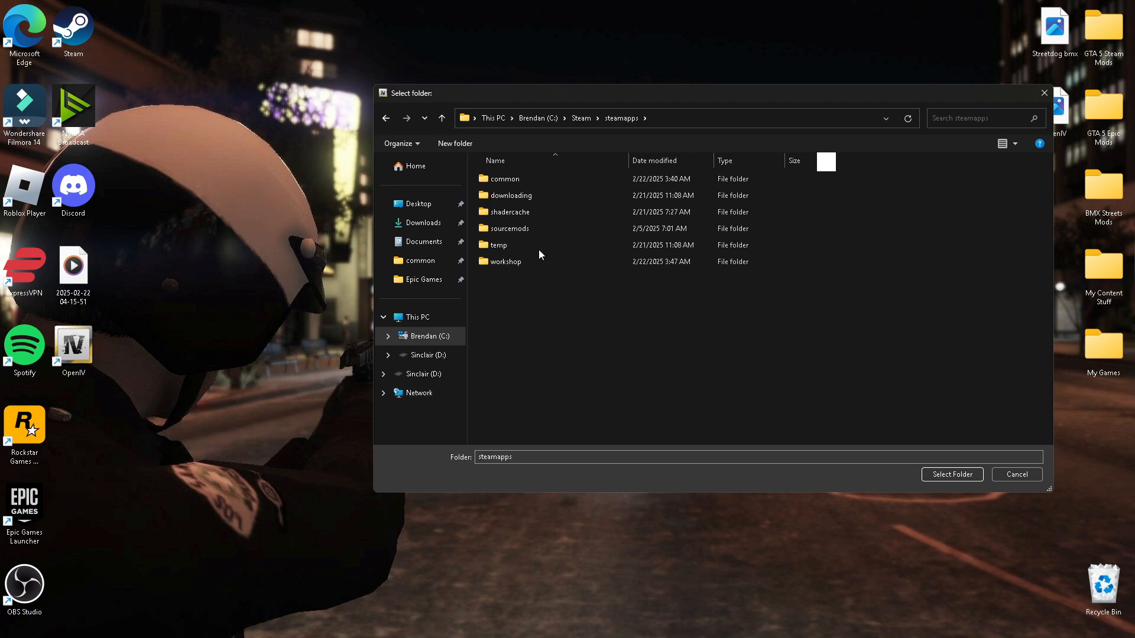
pyautogui.doubleClick(509, 180)
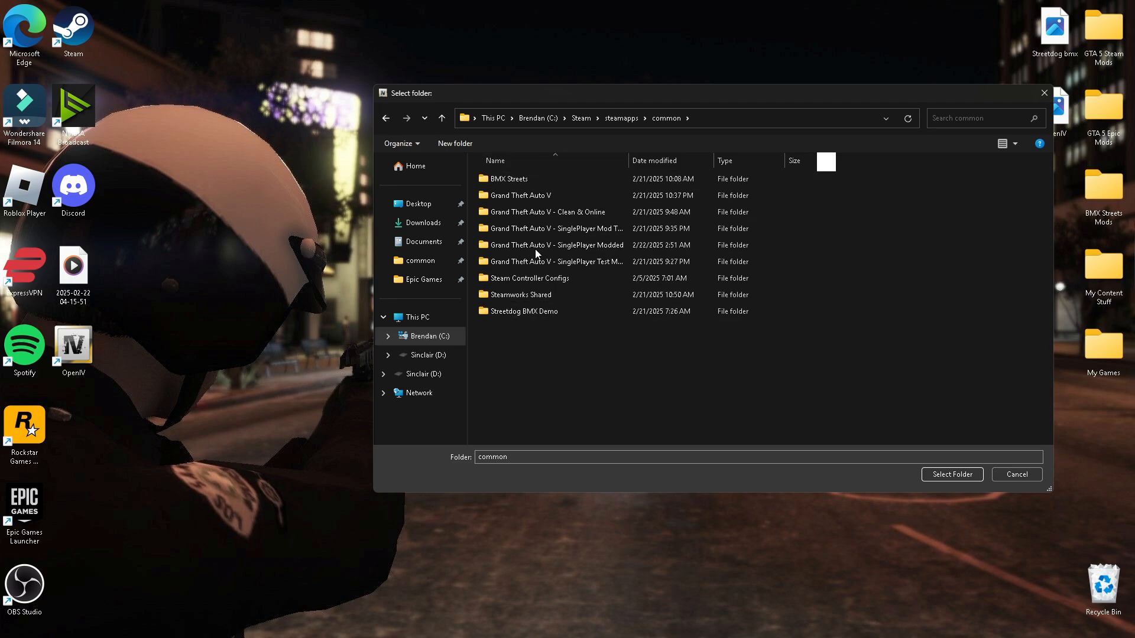
# Return to steamapps, check the common folder's option for pinning to Quick access, and close the folder selection without choosing anything.
pyautogui.click(624, 118)
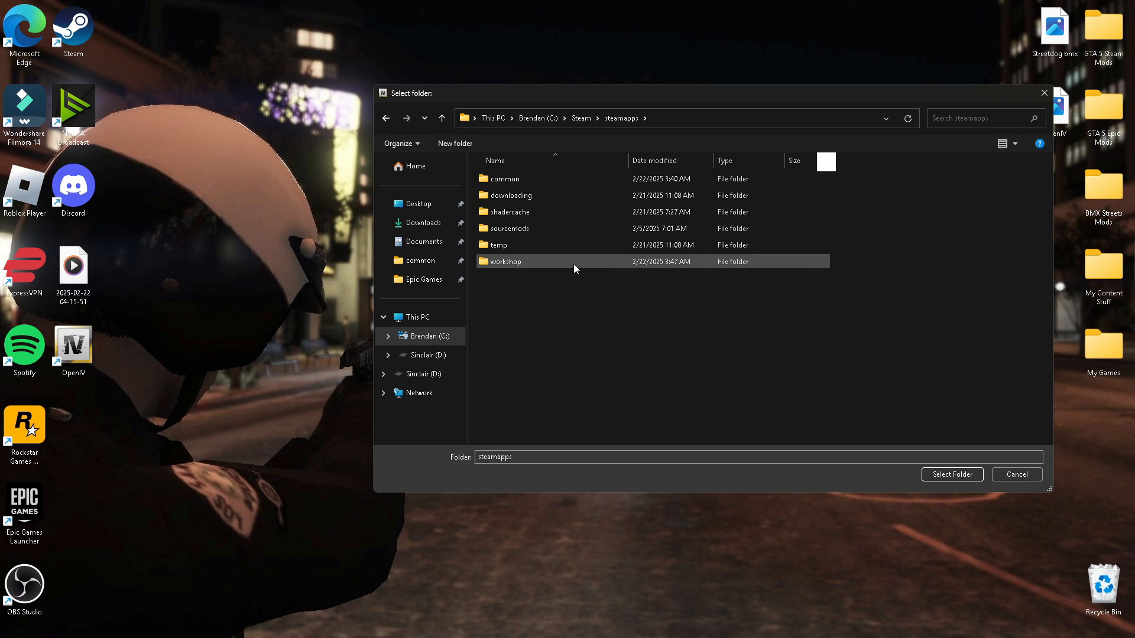
pyautogui.click(512, 180)
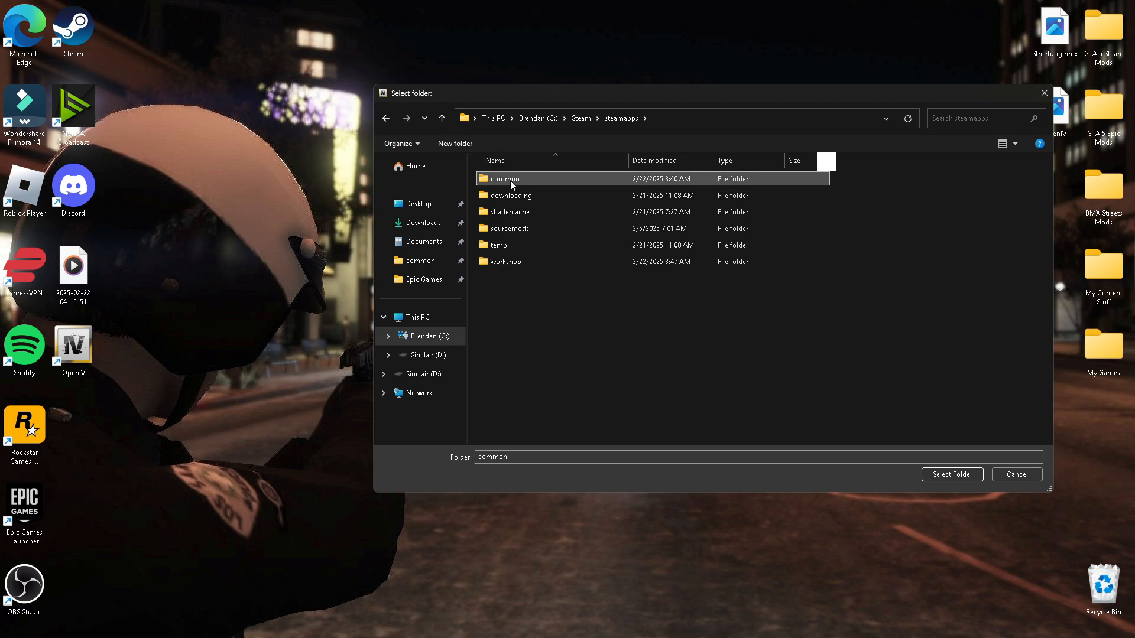
pyautogui.rightClick(512, 177)
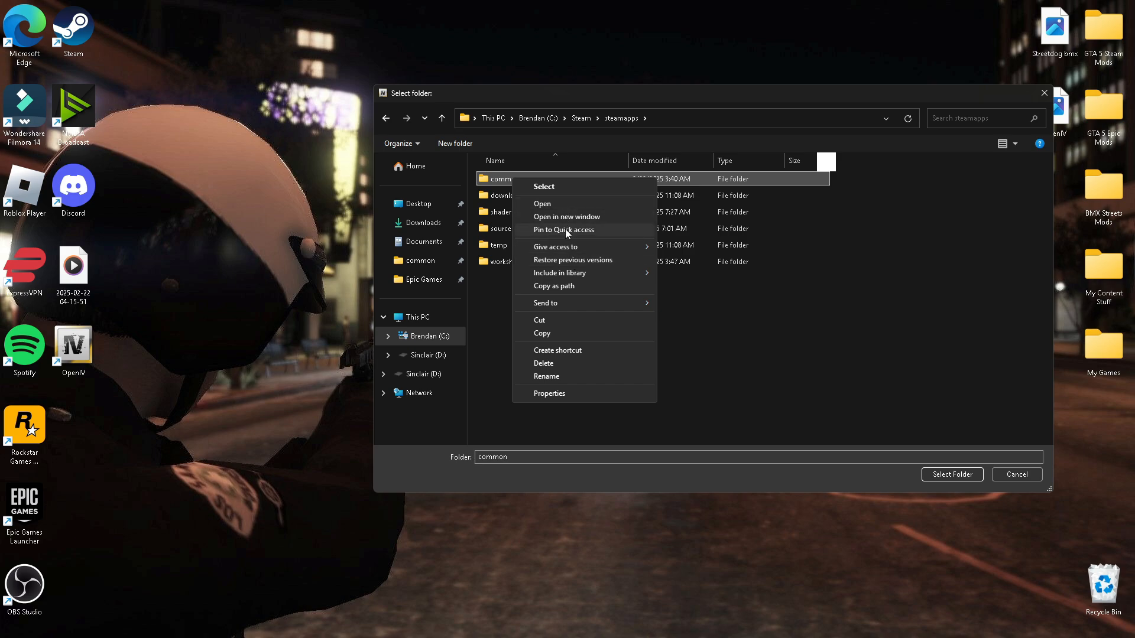
pyautogui.click(805, 256)
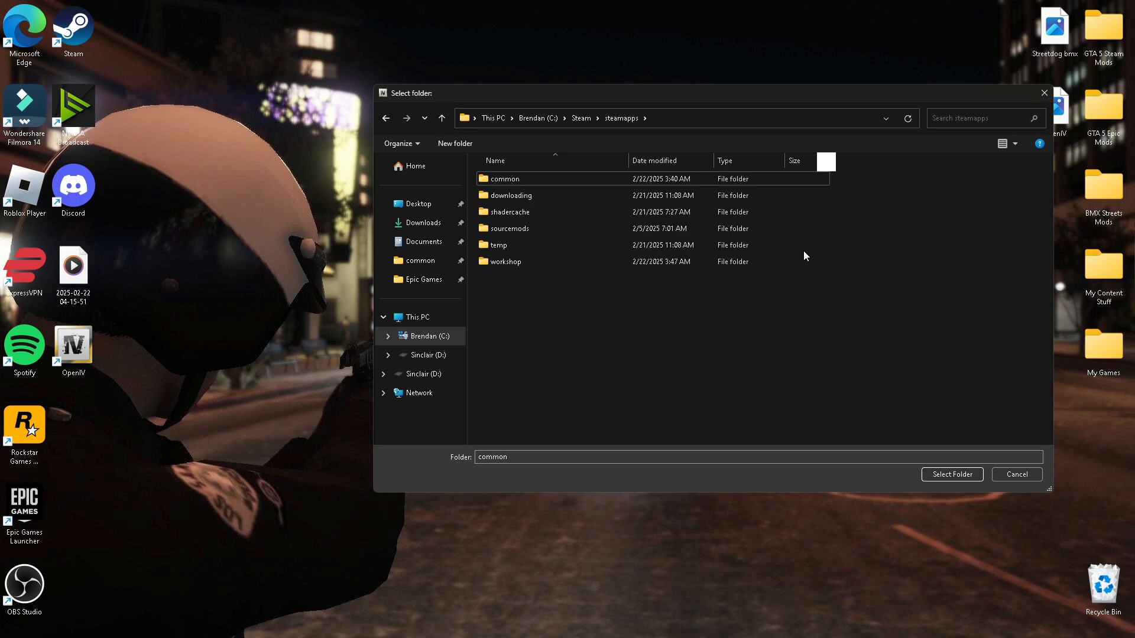
pyautogui.click(1045, 95)
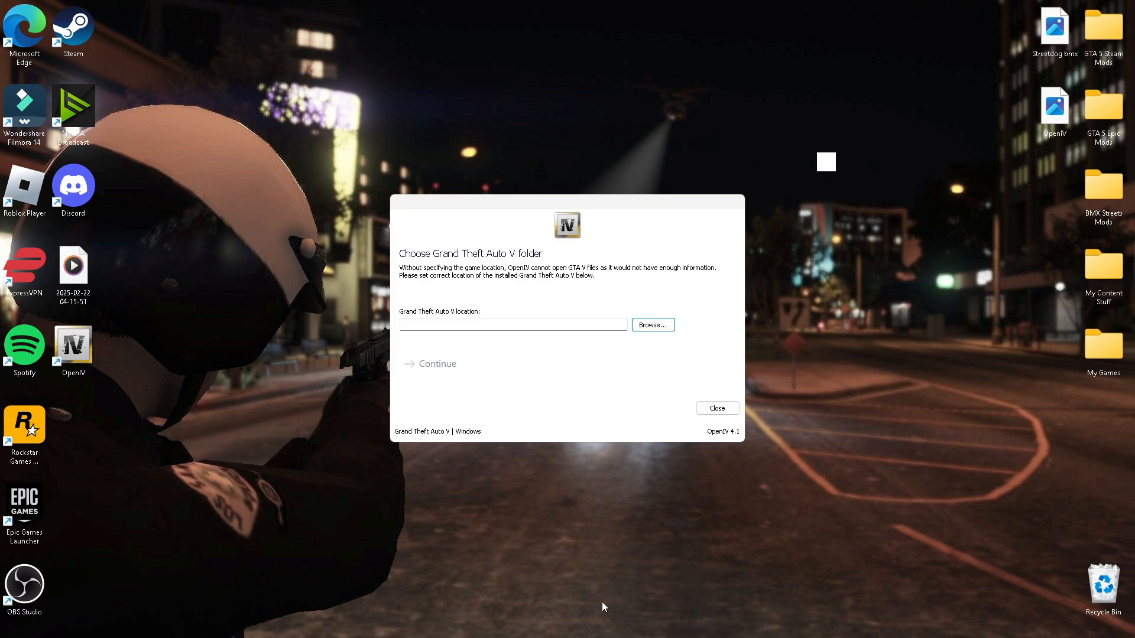
# Switch to File Explorer and view the contents of the pinned common and Epic Games folders.
pyautogui.moveTo(636, 622)
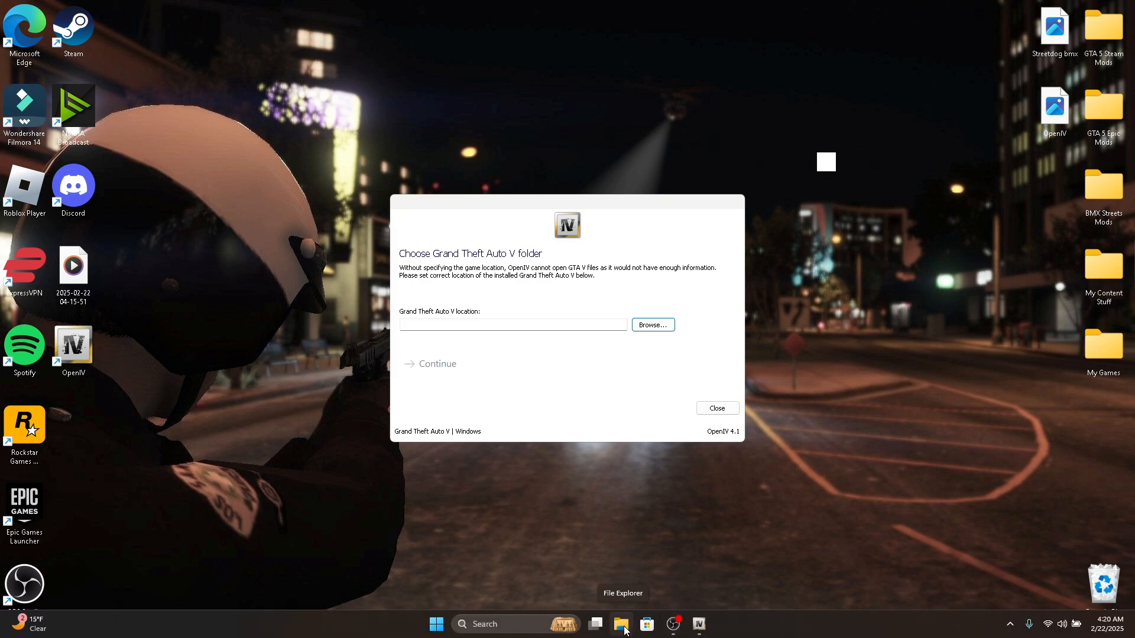
pyautogui.click(623, 628)
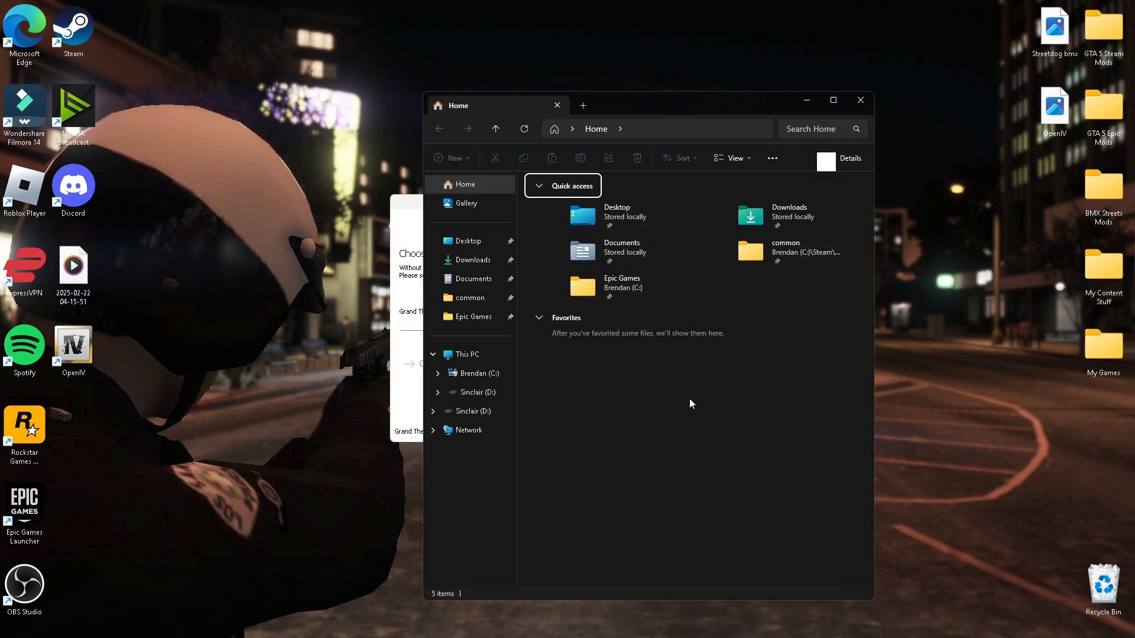
pyautogui.click(473, 299)
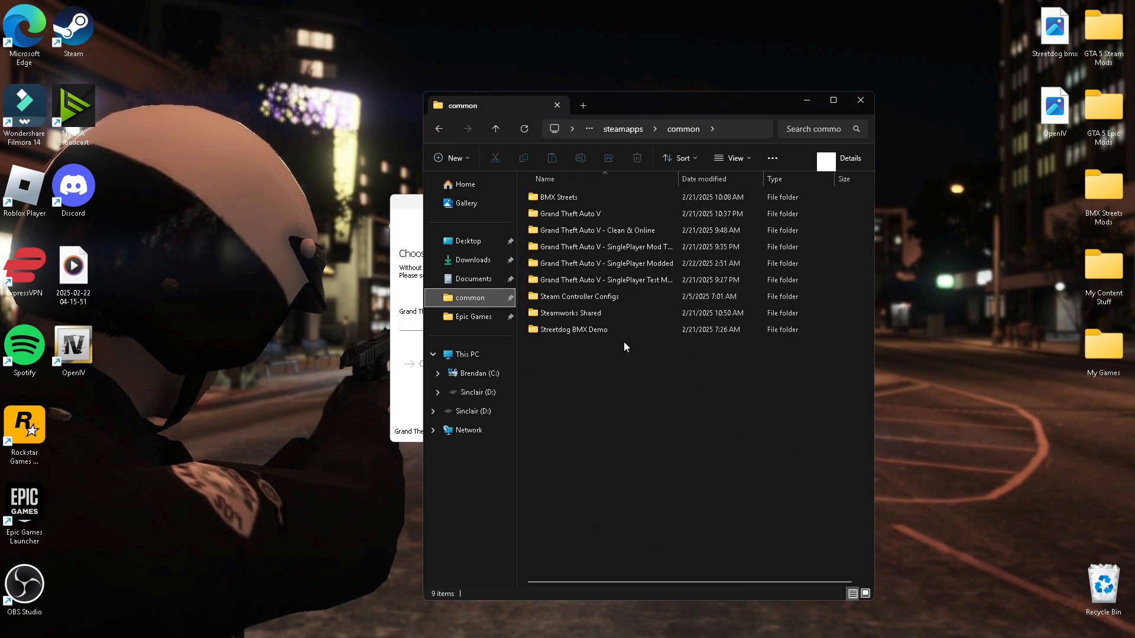
pyautogui.click(488, 323)
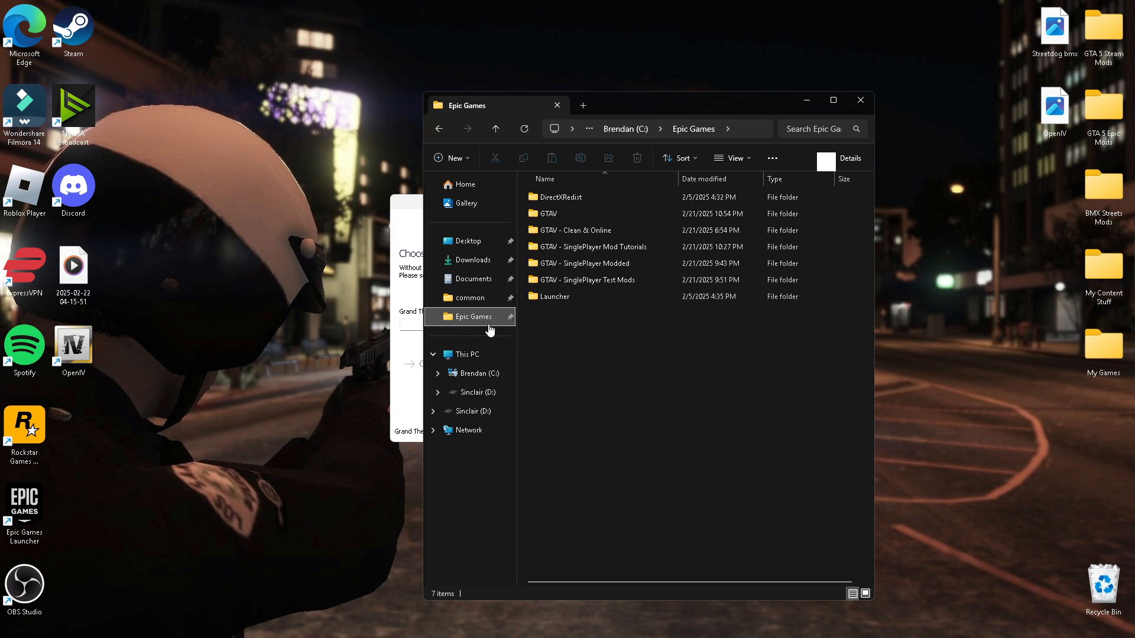
# Open the C: drive from This PC and examine Program Files and Program Files (x86) as possible game locations.
pyautogui.click(473, 356)
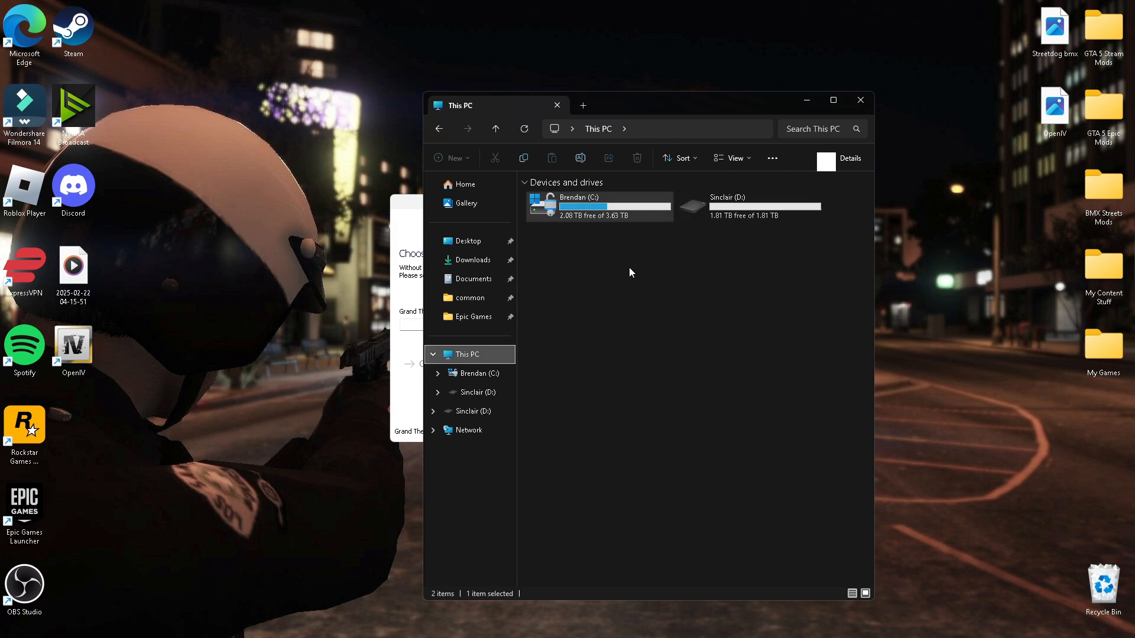
pyautogui.doubleClick(593, 215)
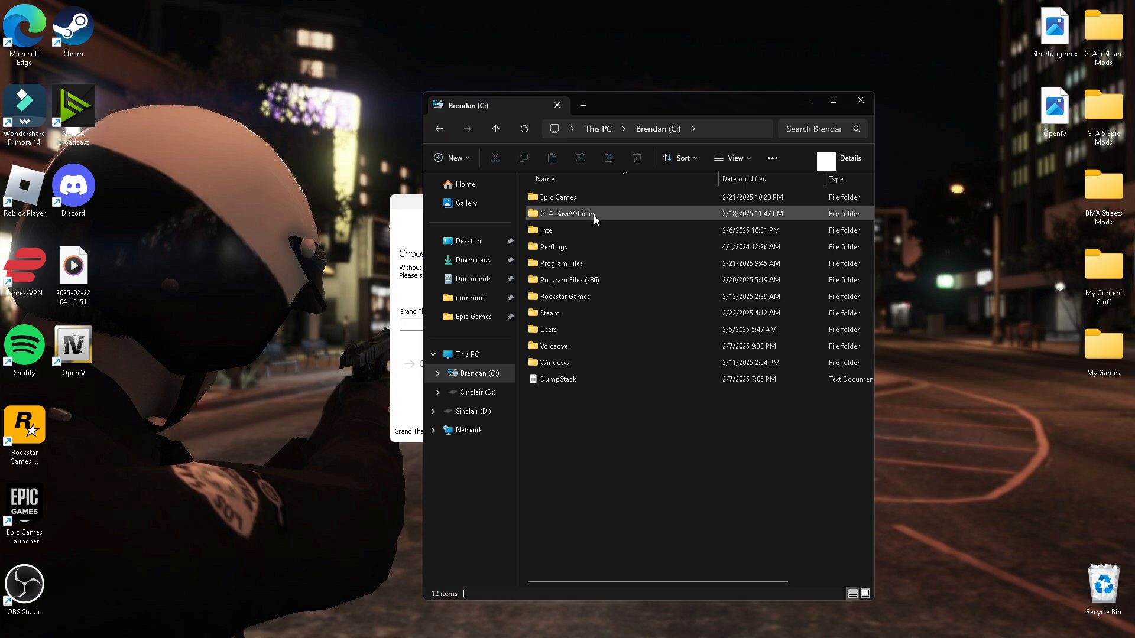
pyautogui.click(586, 265)
pyautogui.click(587, 281)
pyautogui.click(584, 265)
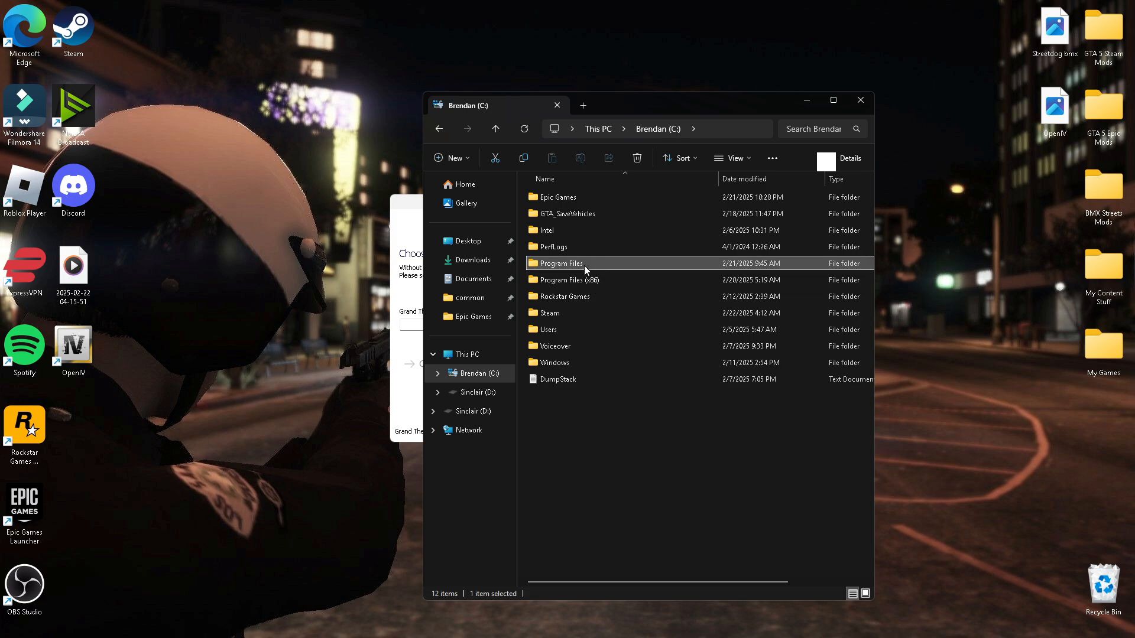
pyautogui.click(584, 272)
pyautogui.click(585, 277)
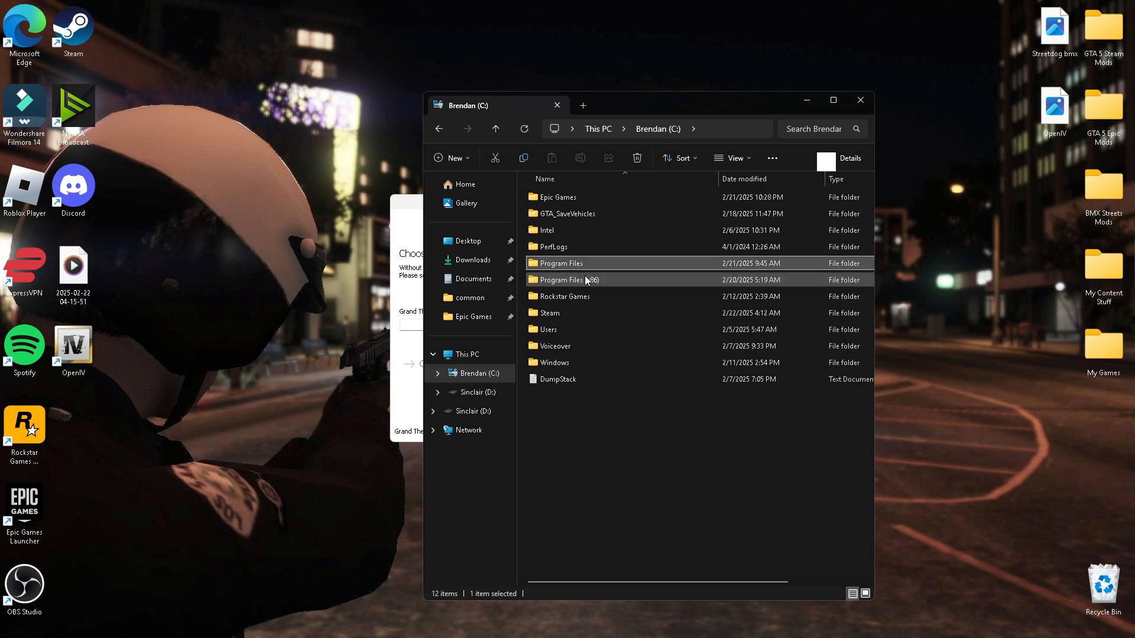
pyautogui.click(584, 262)
pyautogui.click(611, 417)
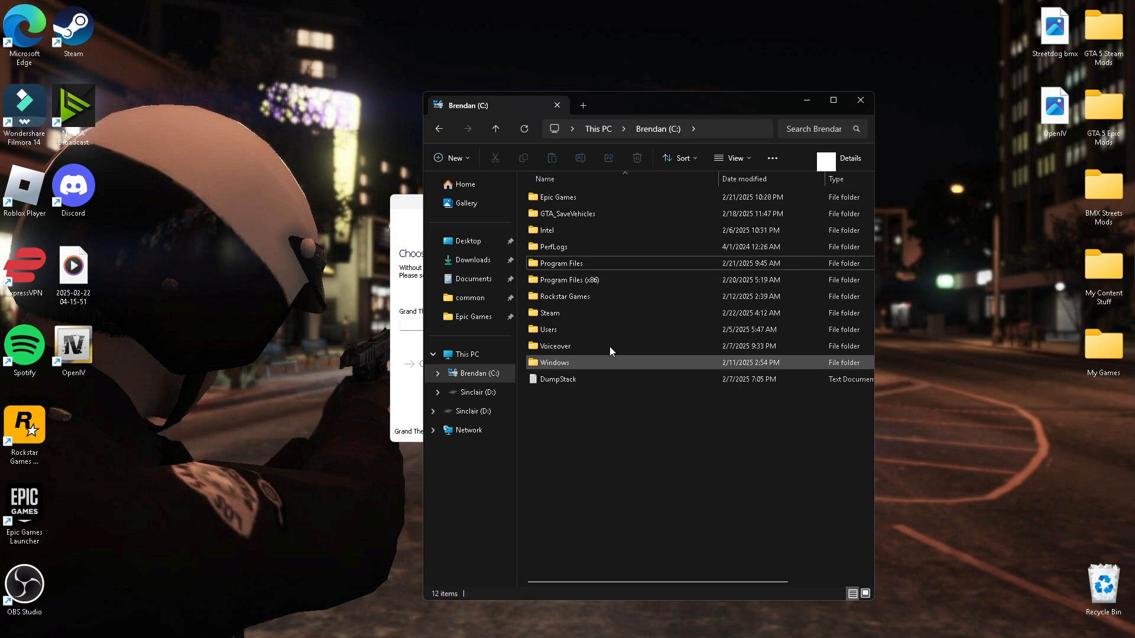
# View the Epic Games folder on the C: drive, and return to the pinned common folder.
pyautogui.click(562, 198)
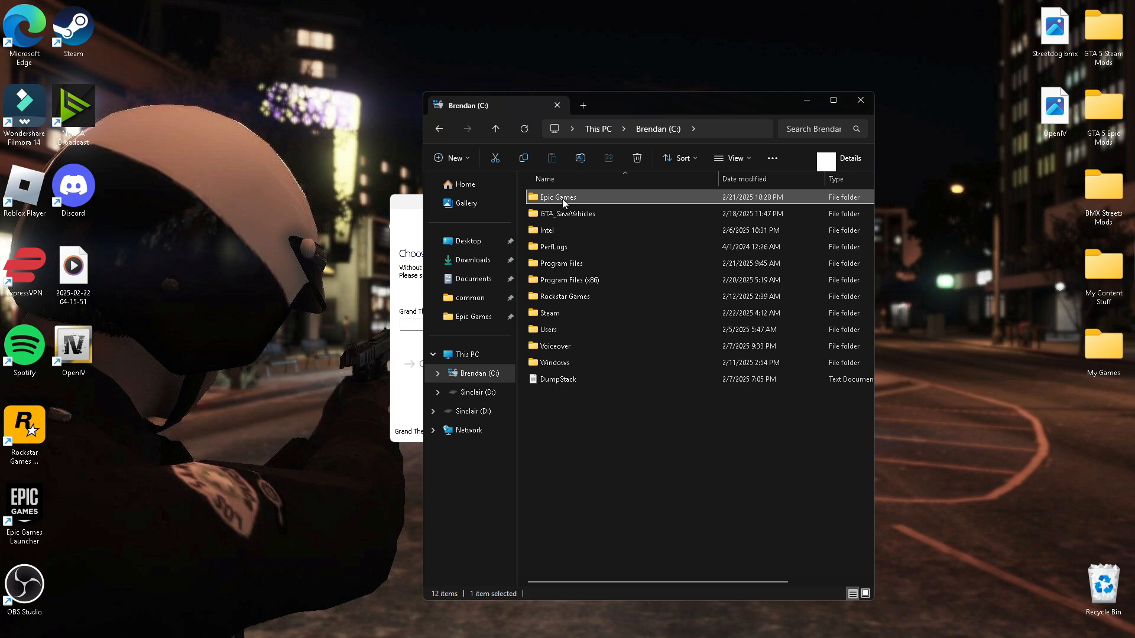
pyautogui.doubleClick(562, 199)
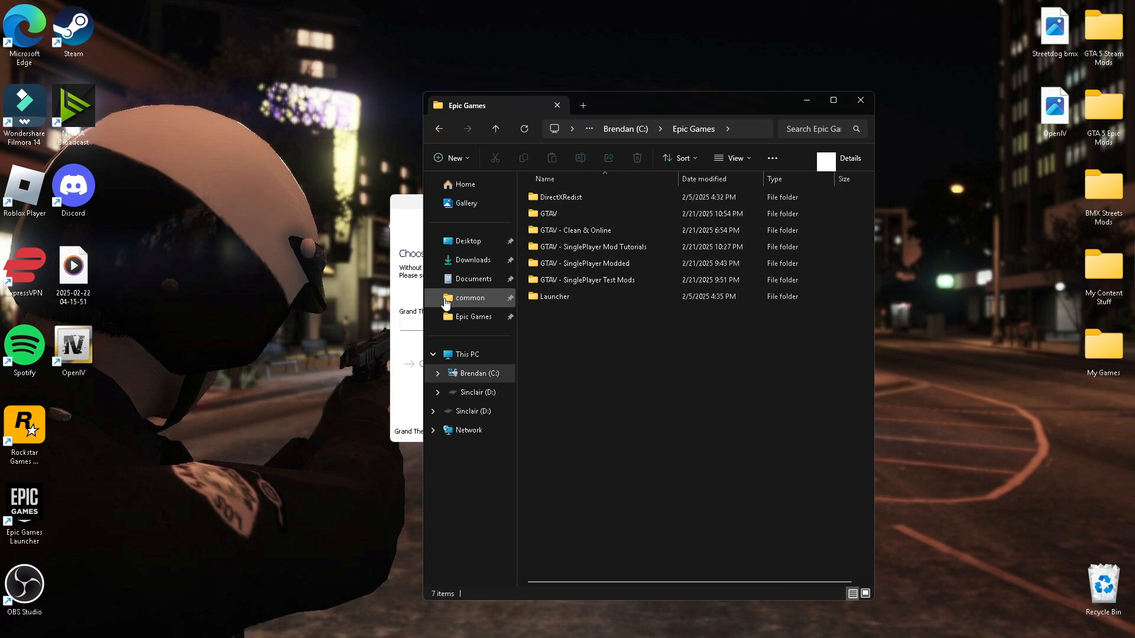
pyautogui.click(471, 303)
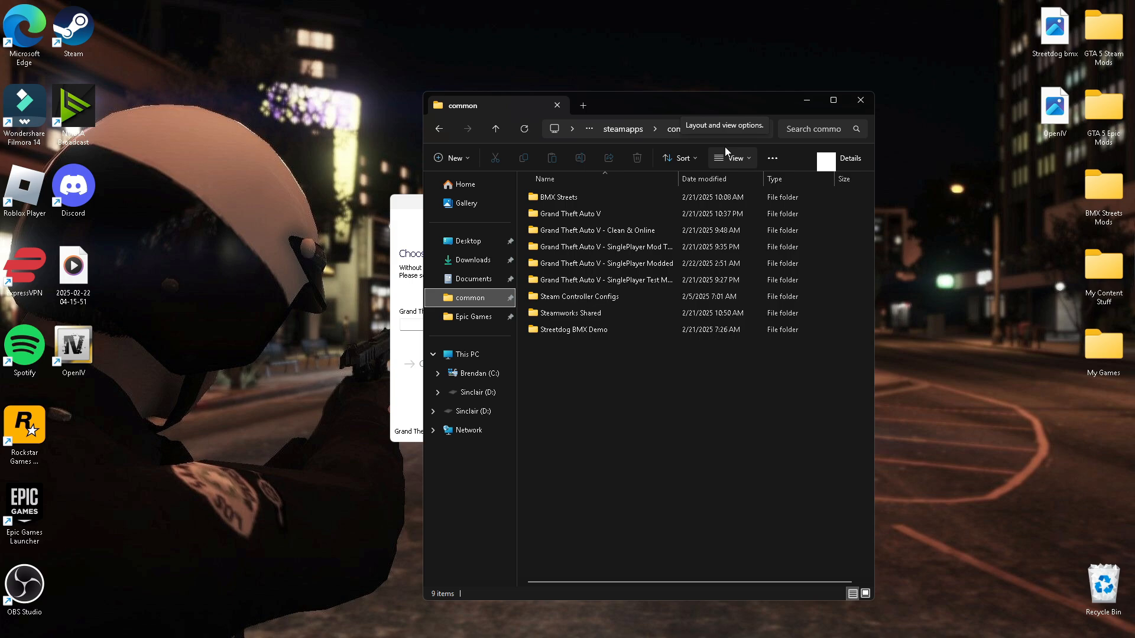
# Switch back to OpenIV, closing File Explorer, and browse for the game location in the pinned common folder.
pyautogui.click(419, 228)
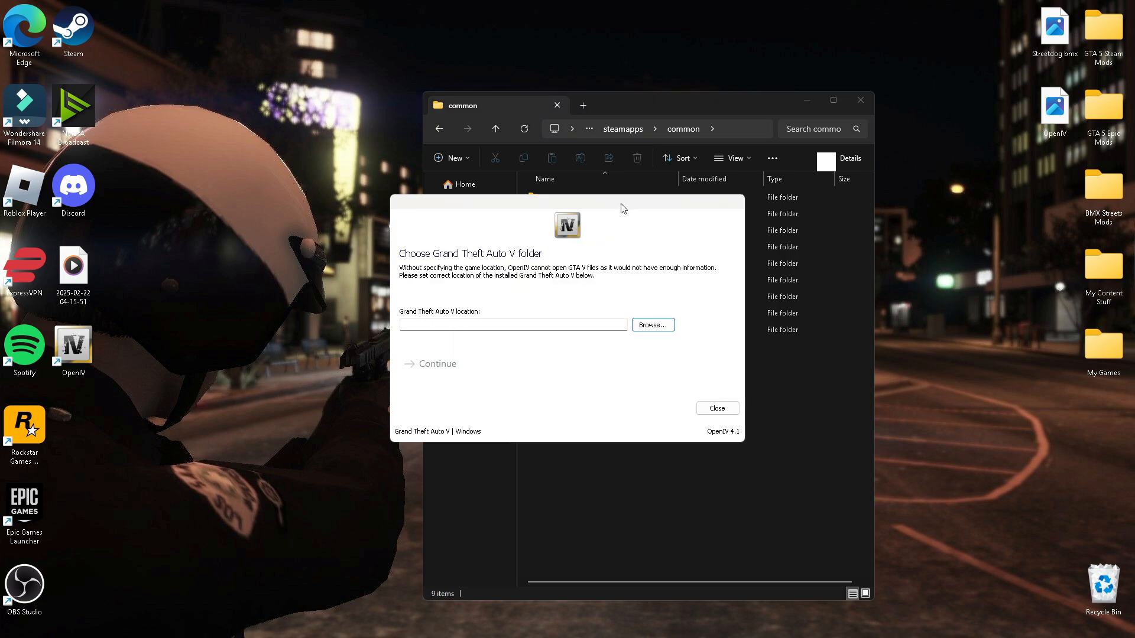
pyautogui.moveTo(621, 207); pyautogui.dragTo(588, 248)
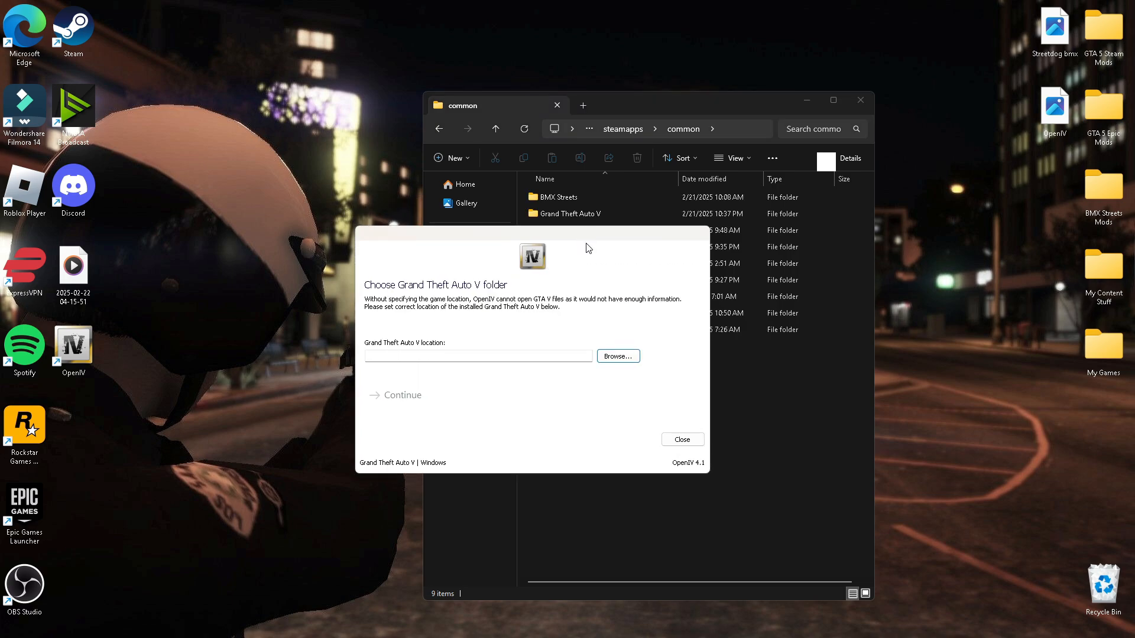
pyautogui.click(842, 368)
pyautogui.click(861, 100)
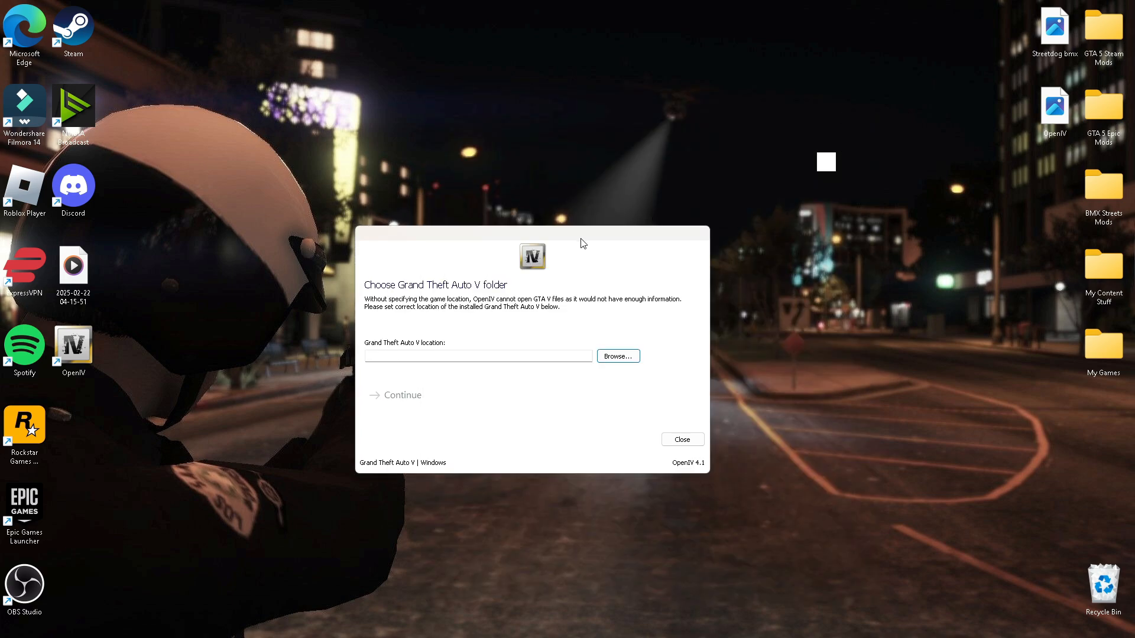
pyautogui.click(618, 357)
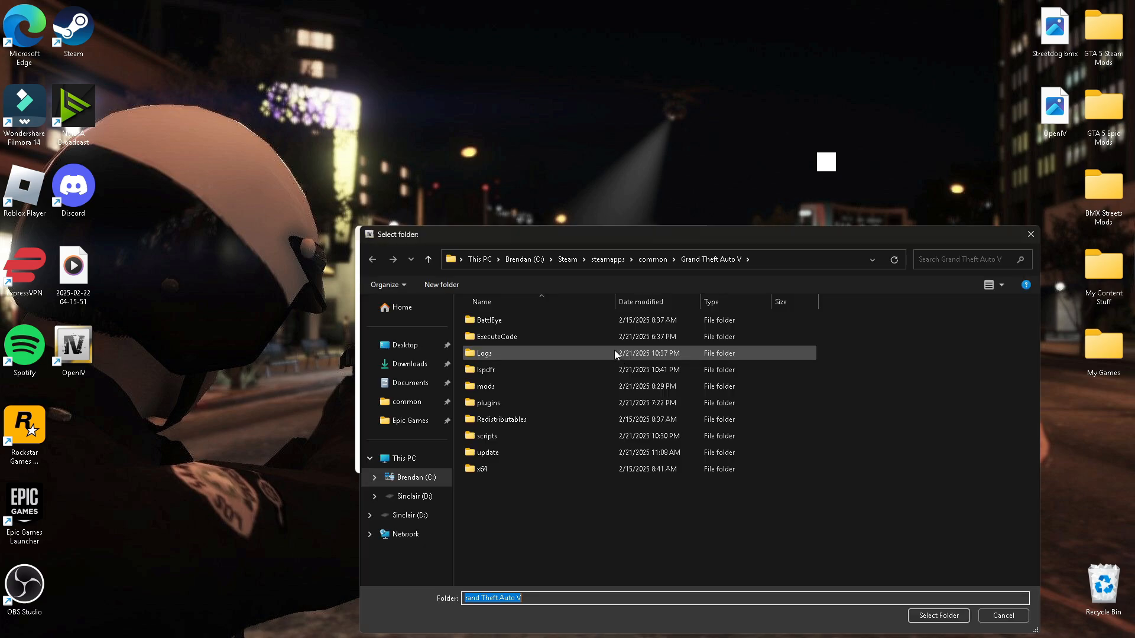
pyautogui.click(386, 407)
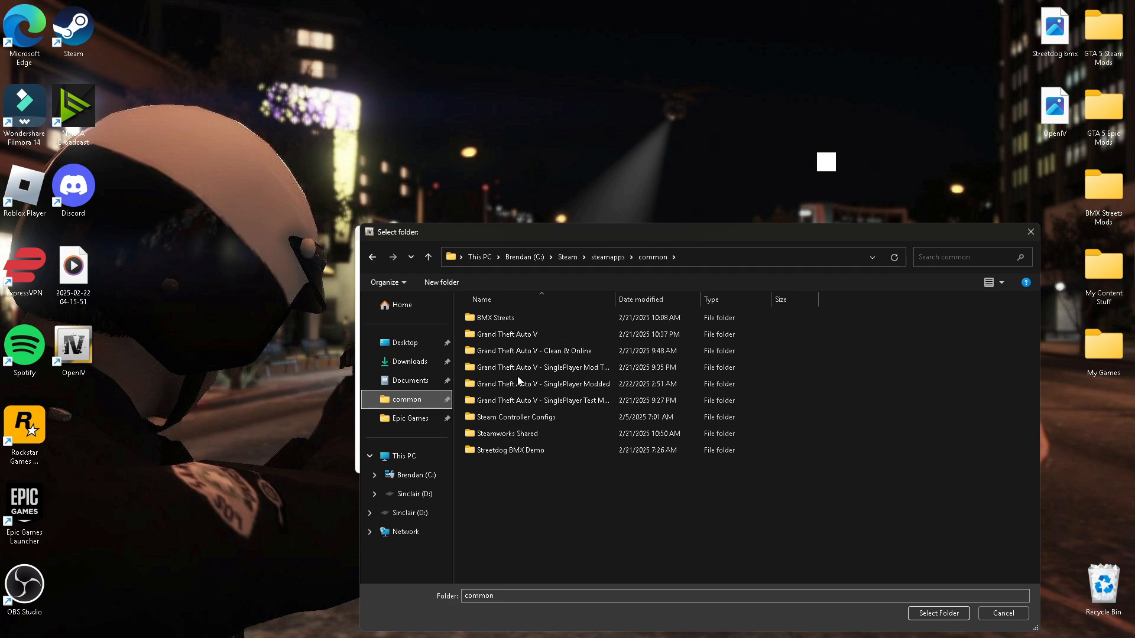
# Compare the Grand Theft Auto V folder copies in common and look inside the plain Grand Theft Auto V folder.
pyautogui.click(532, 338)
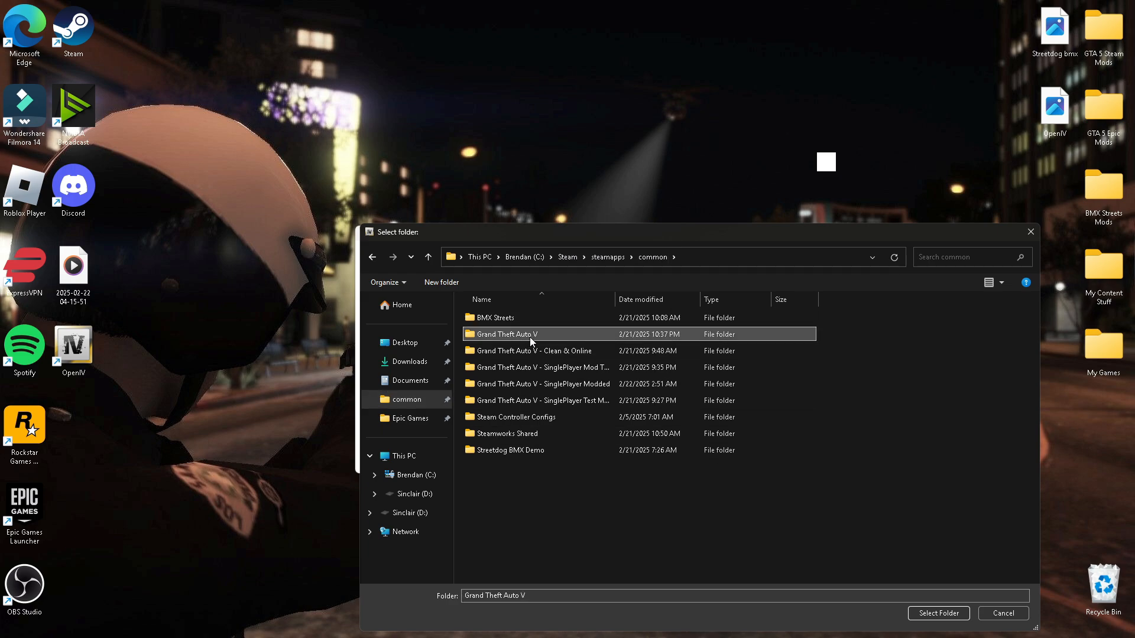
pyautogui.click(548, 349)
pyautogui.click(559, 384)
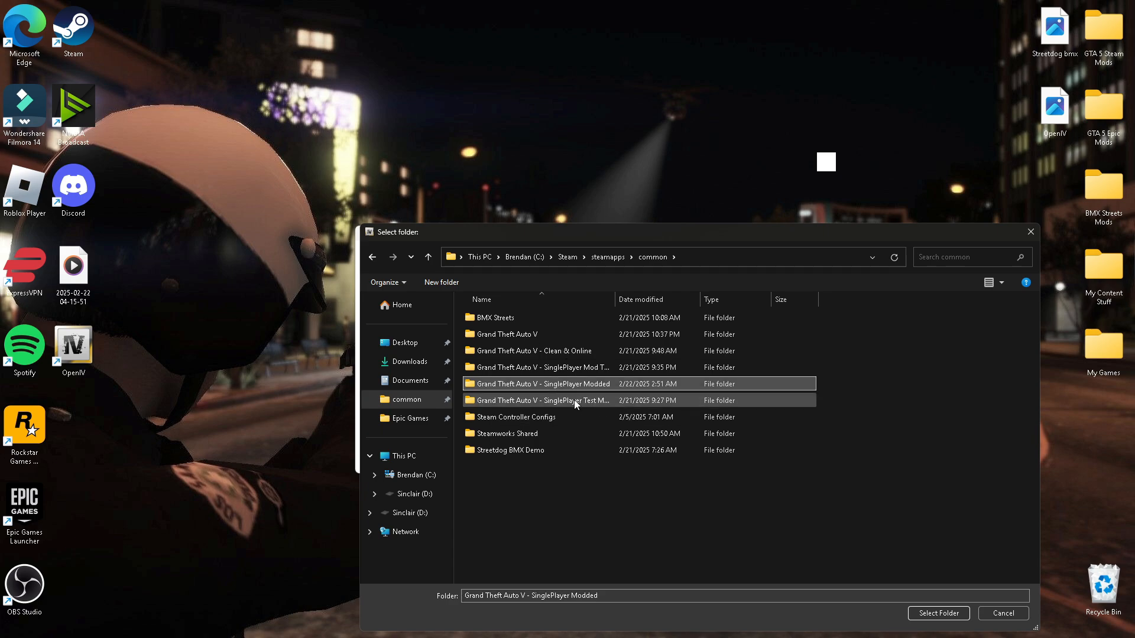
pyautogui.click(550, 367)
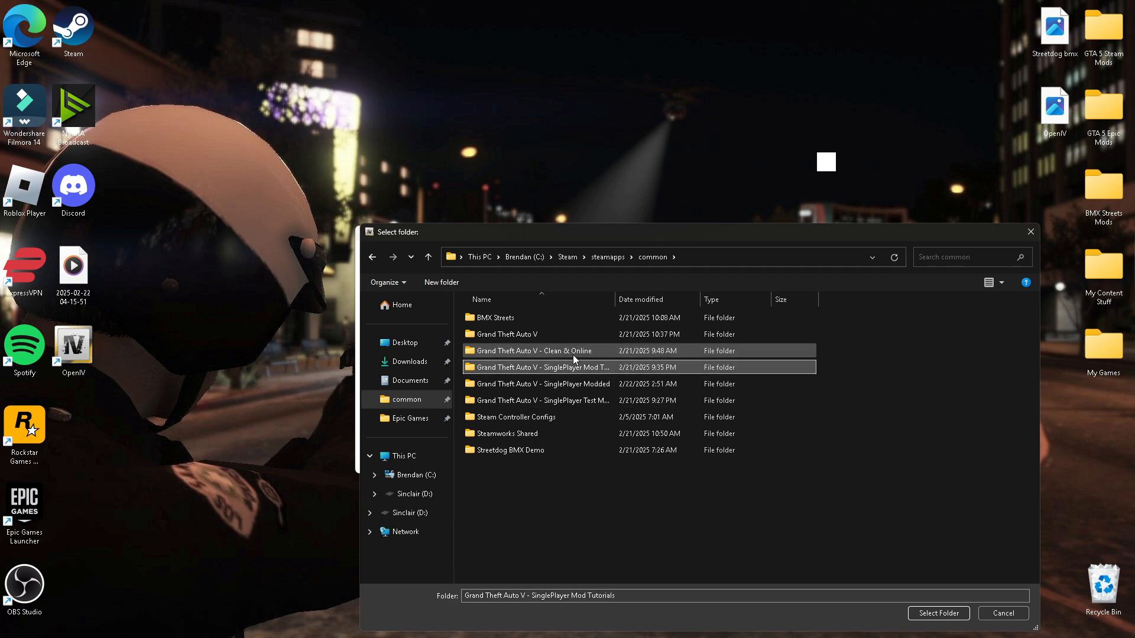
pyautogui.click(573, 354)
pyautogui.click(530, 335)
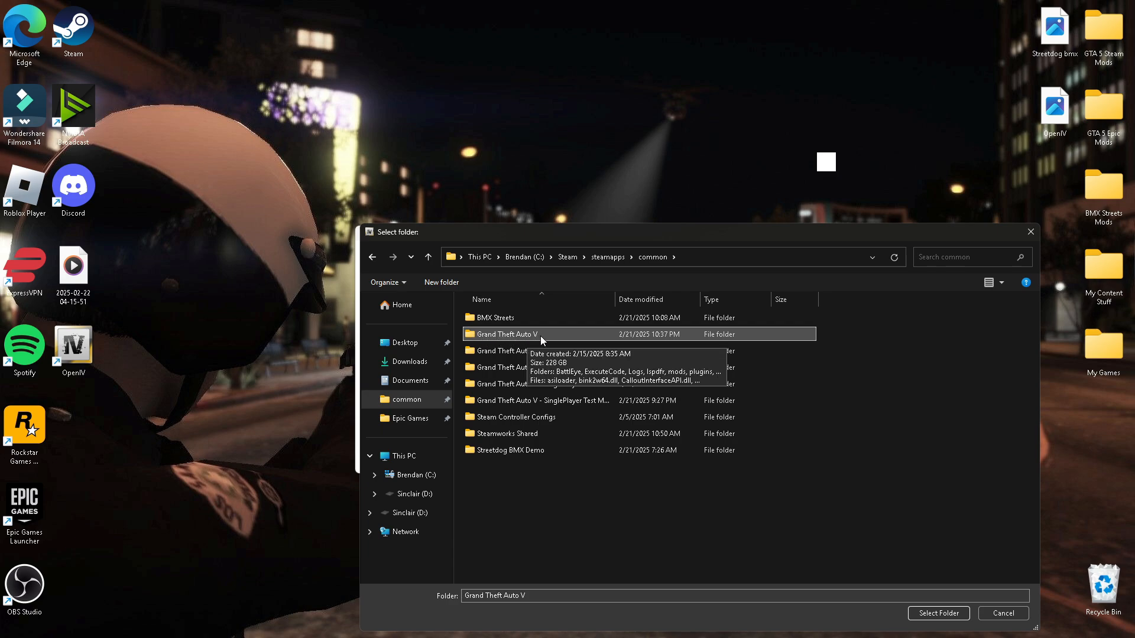
pyautogui.doubleClick(512, 332)
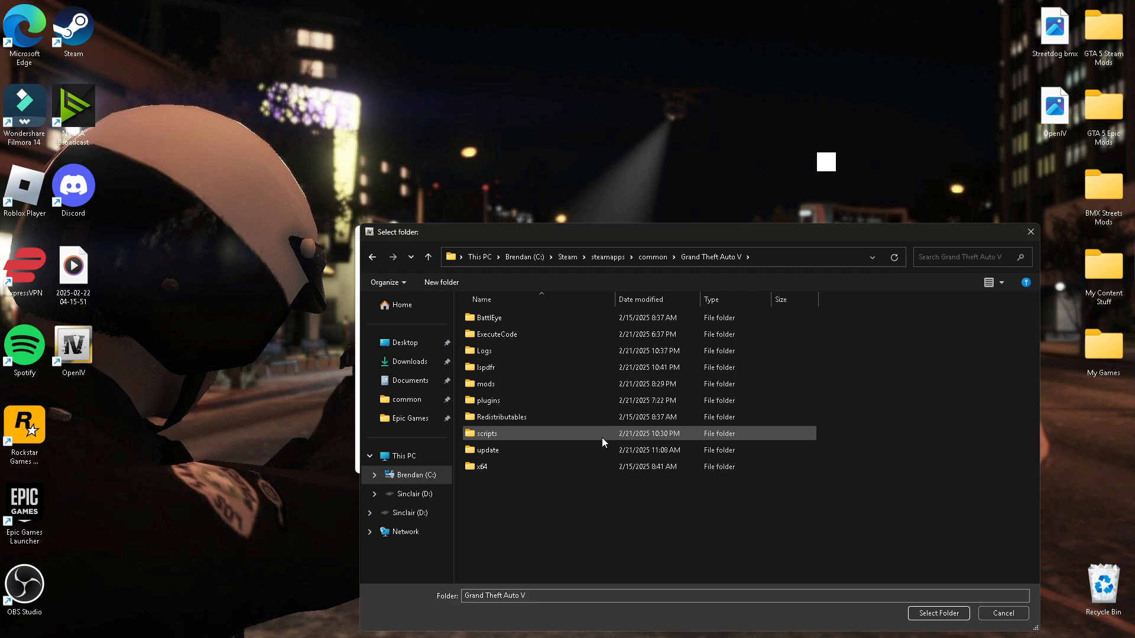
pyautogui.click(652, 257)
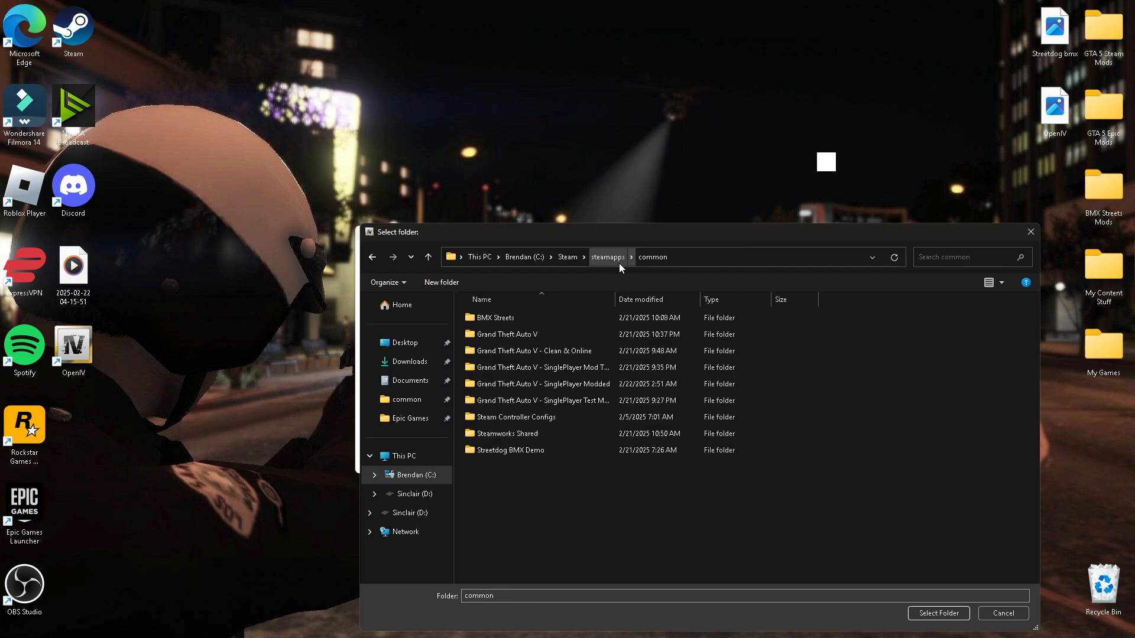
# Set the Grand Theft Auto V folder in common as the game location and continue past the backup reminder.
pyautogui.click(537, 335)
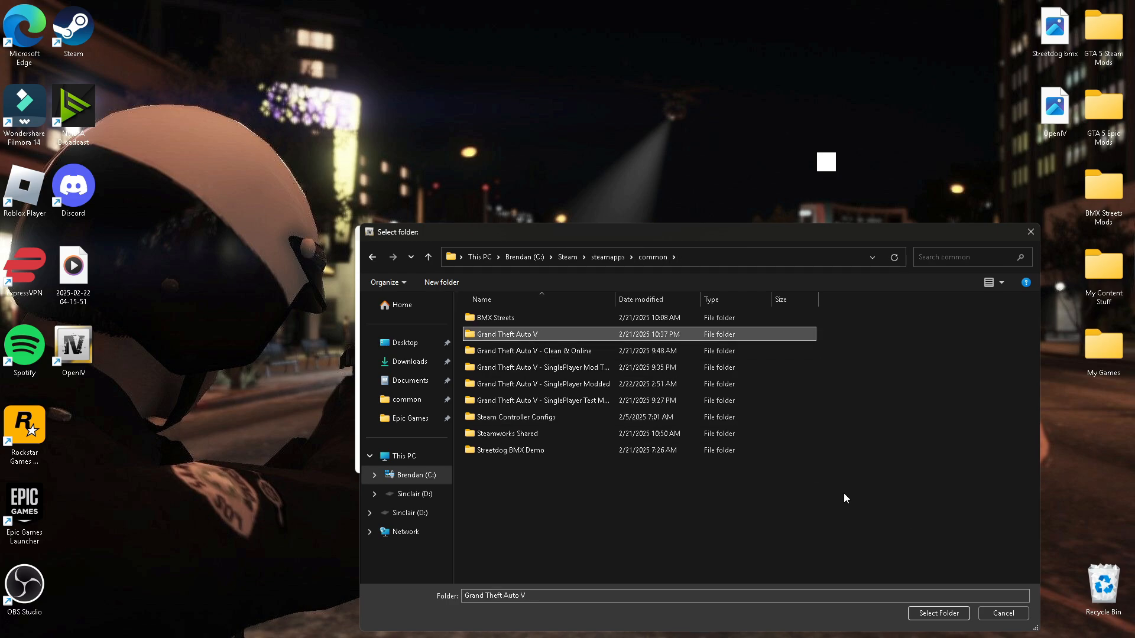
pyautogui.click(939, 613)
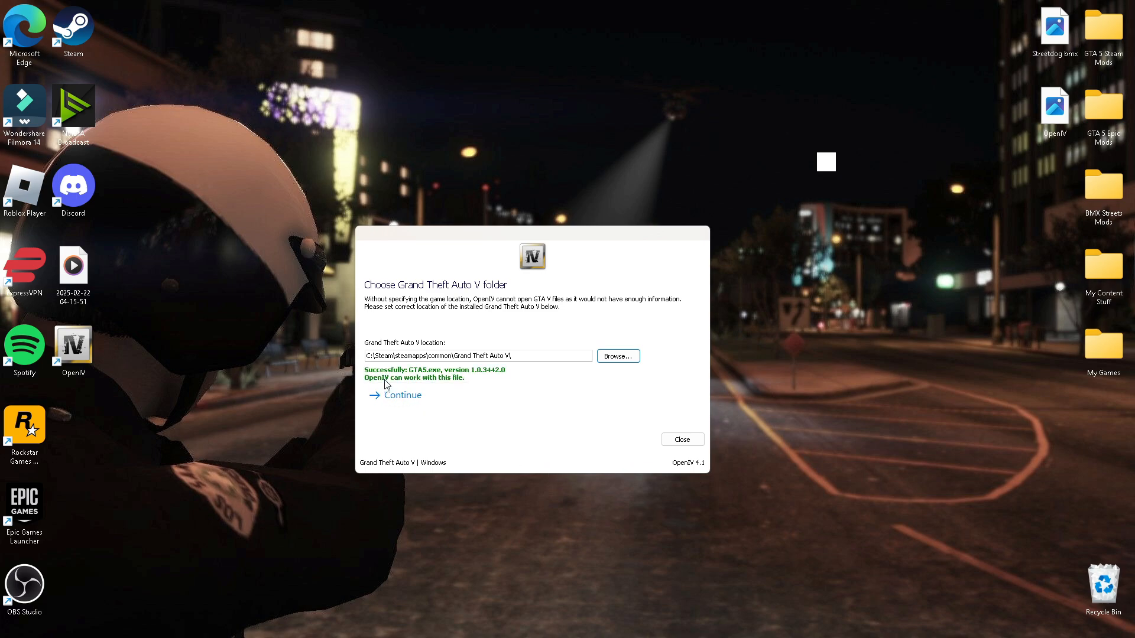
pyautogui.click(421, 399)
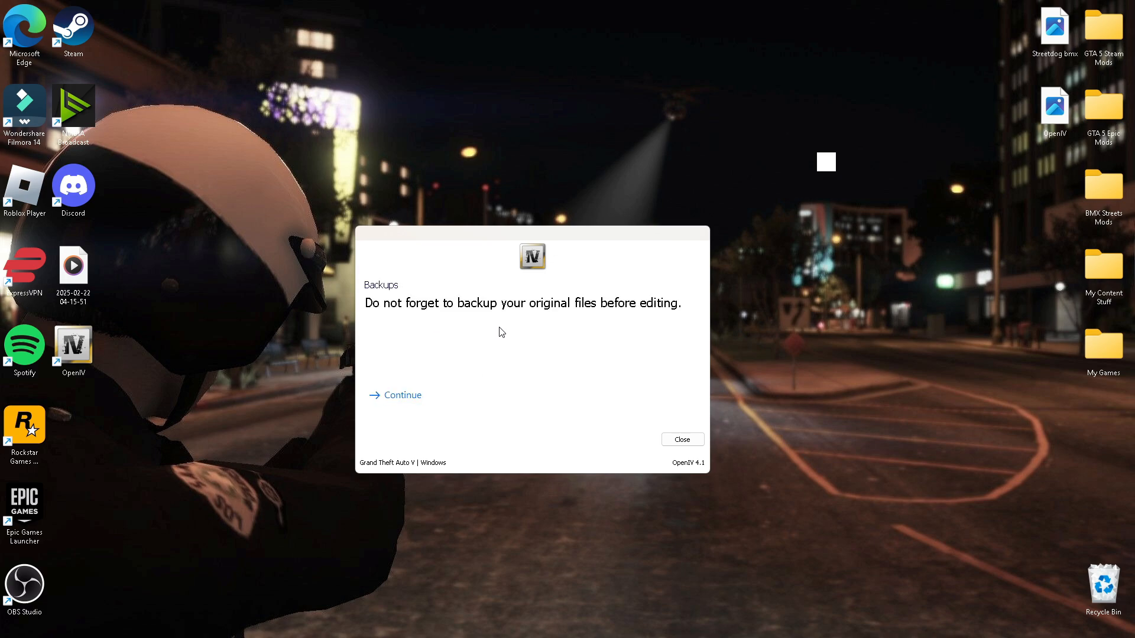
pyautogui.click(427, 399)
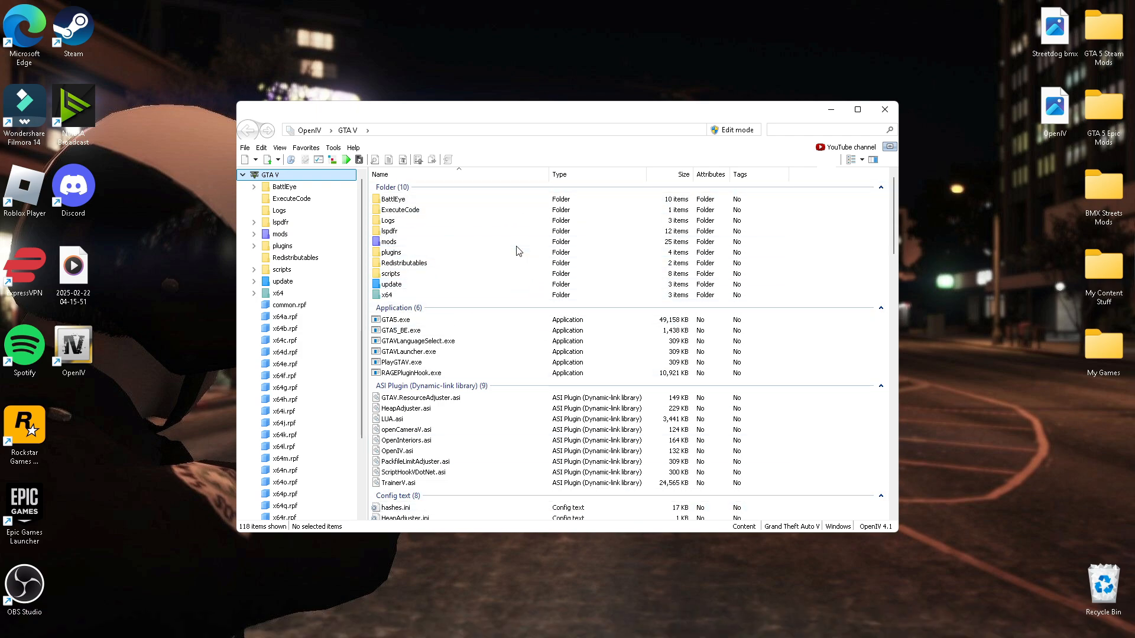
# View the Grand Theft Auto V folder copies in the pinned common folder in File Explorer, and close it.
pyautogui.click(621, 625)
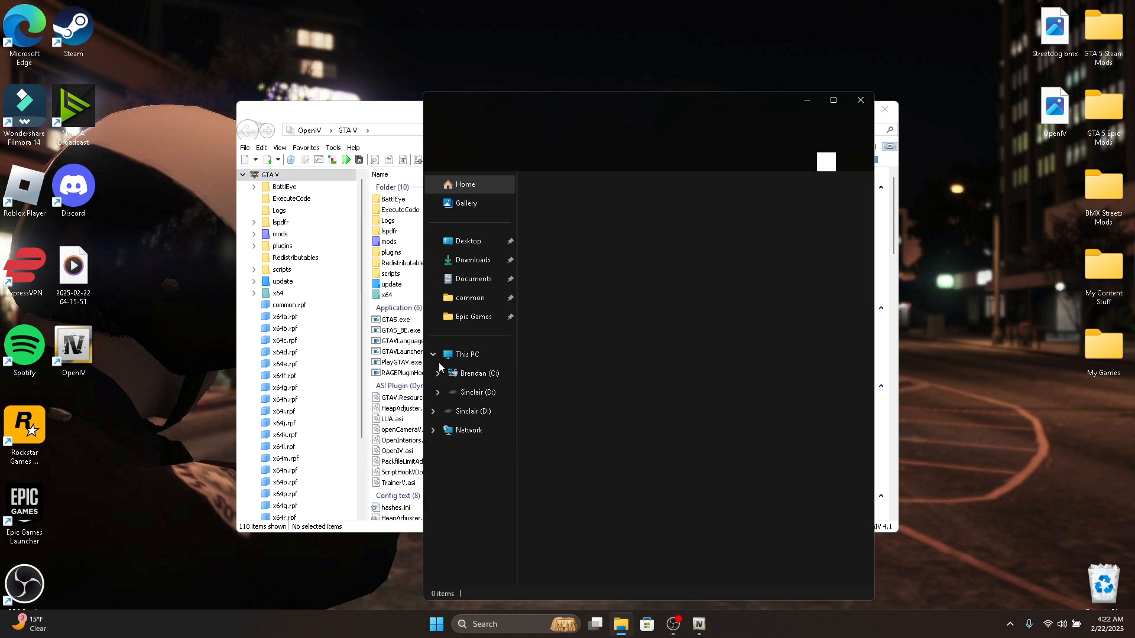
pyautogui.click(465, 302)
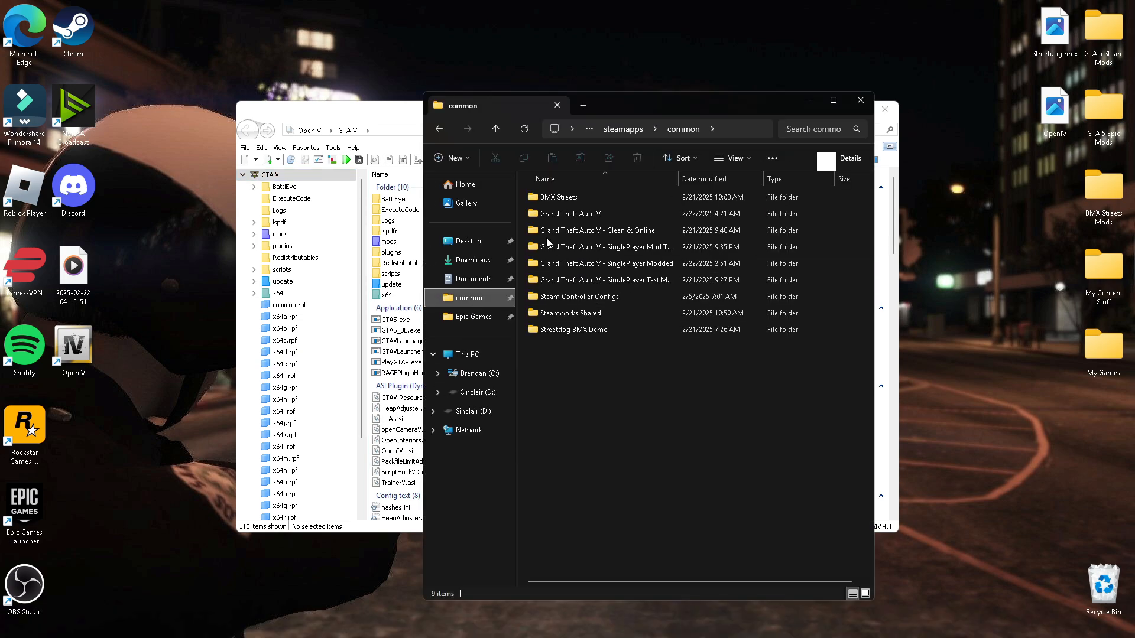
pyautogui.click(861, 100)
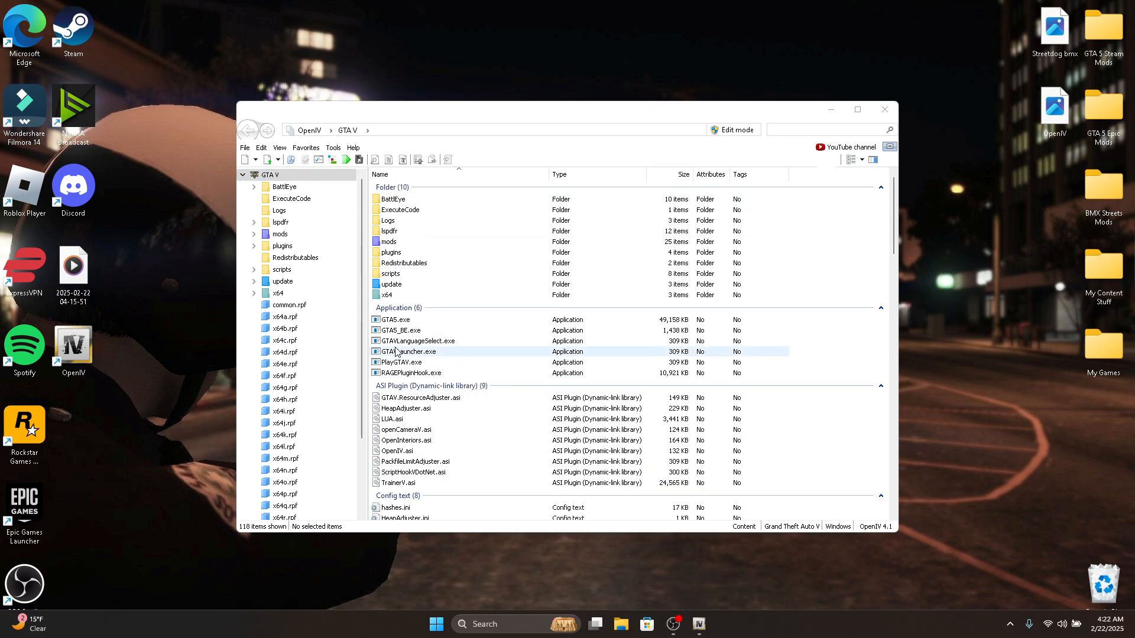
# Check the installation status of ASI Loader, OpenIV.ASI and openCamera in the ASI Manager.
pyautogui.click(314, 149)
pyautogui.click(534, 145)
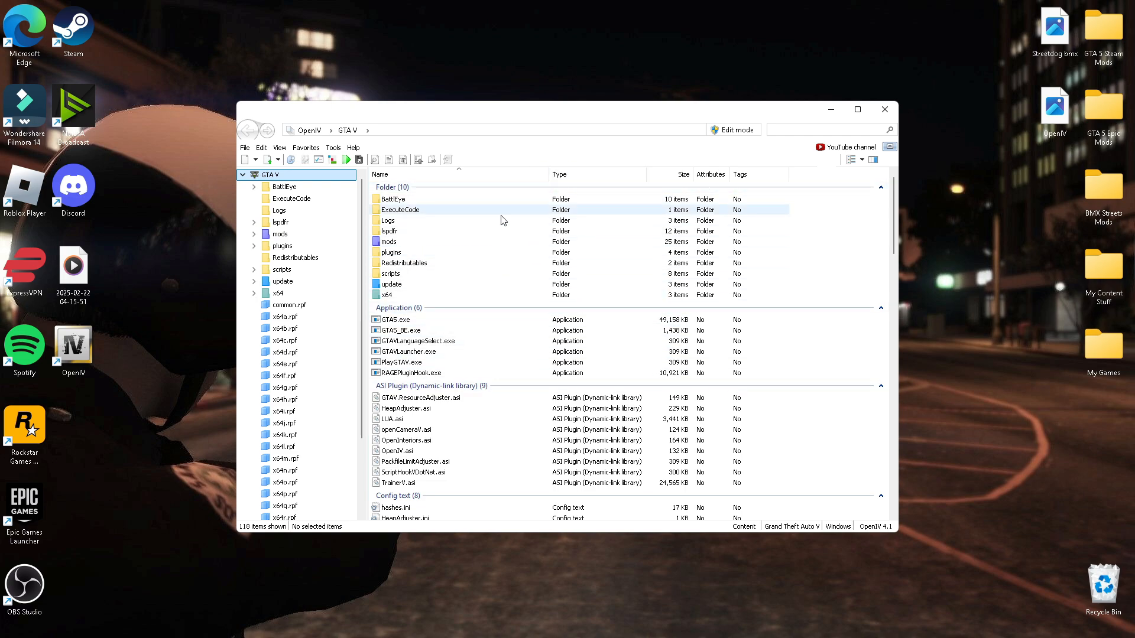
pyautogui.click(333, 148)
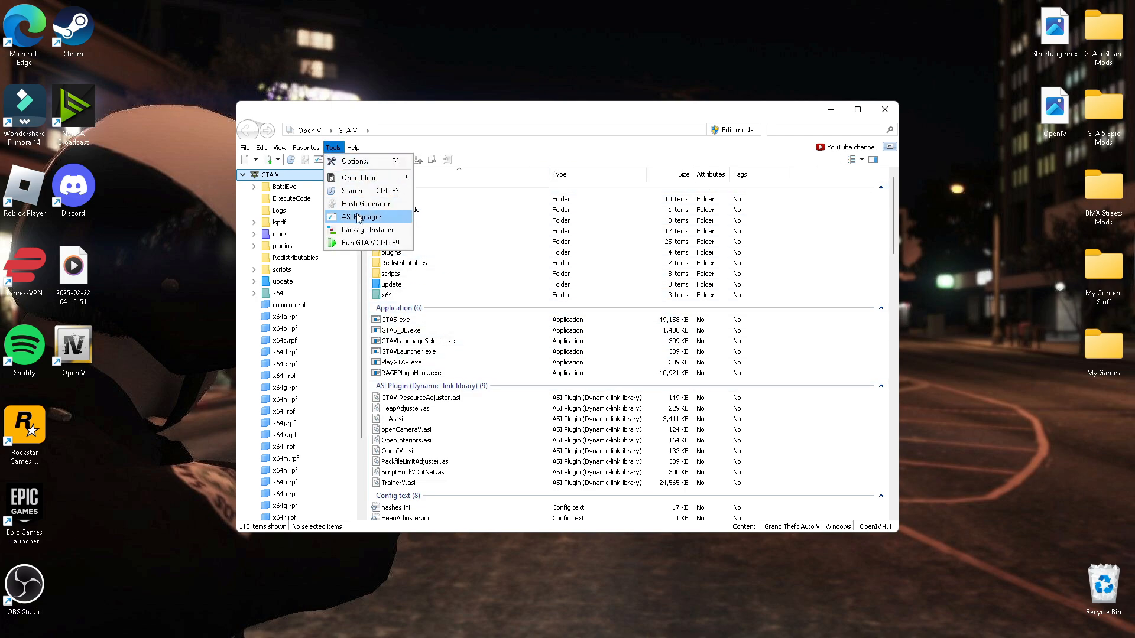
pyautogui.press('Escape')
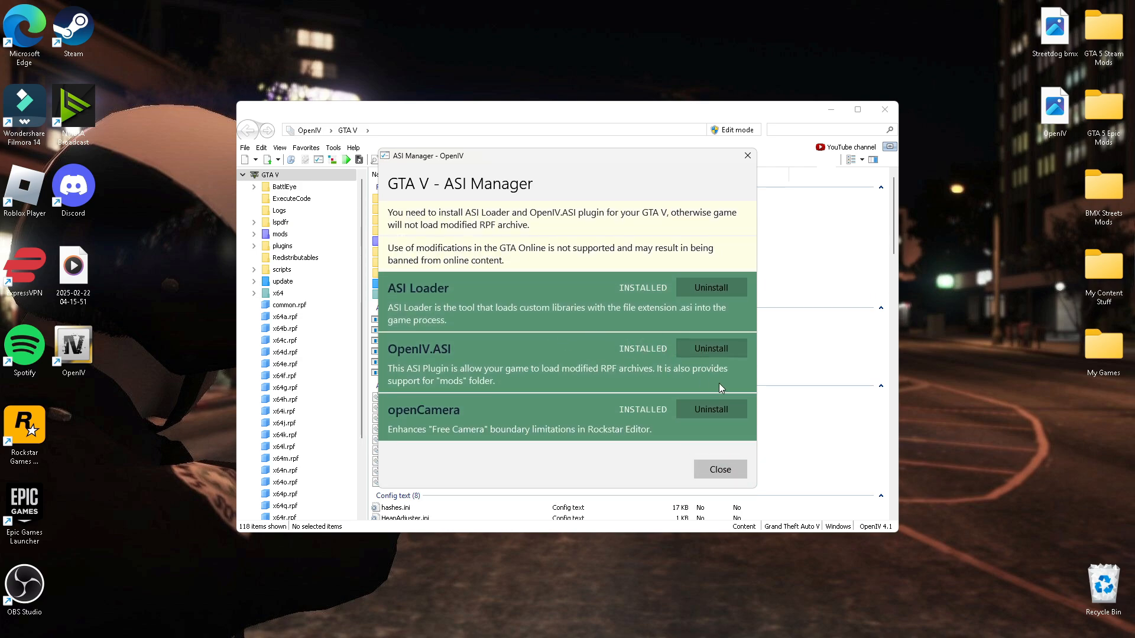
pyautogui.click(720, 470)
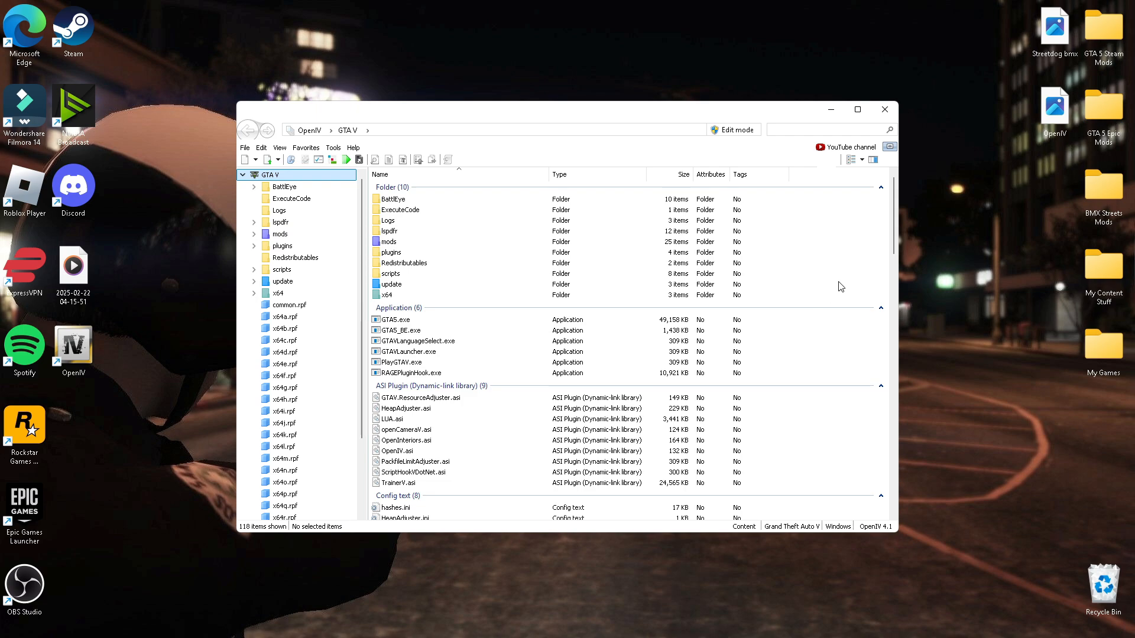
# Reopen the ASI Manager for GTA V to go over its plugins again, and close it.
pyautogui.click(333, 148)
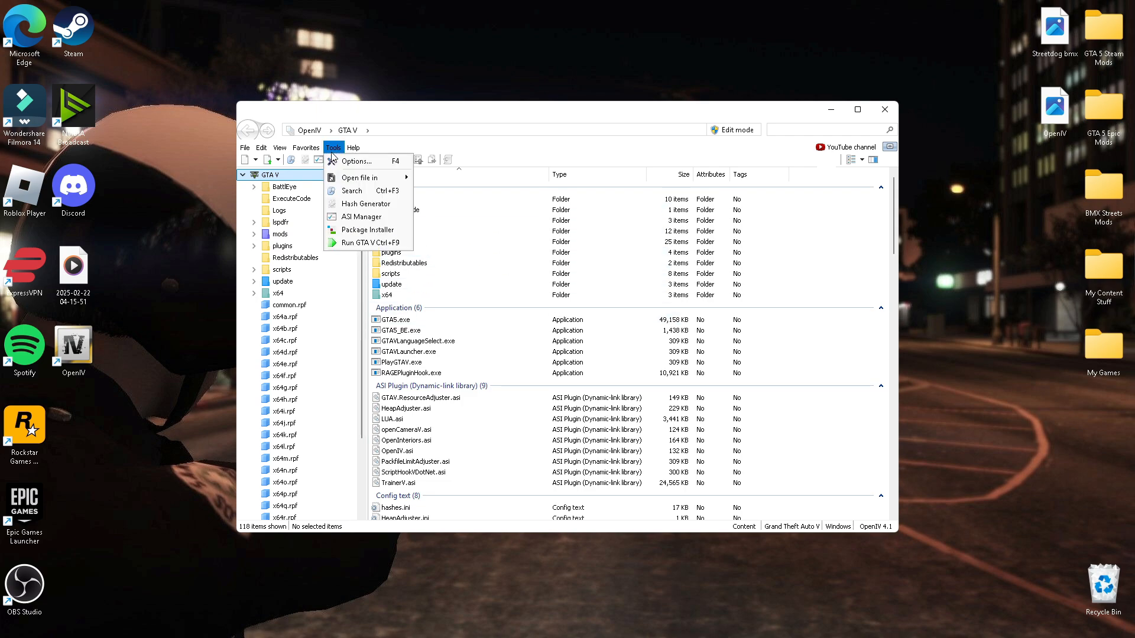
pyautogui.click(371, 221)
pyautogui.click(752, 153)
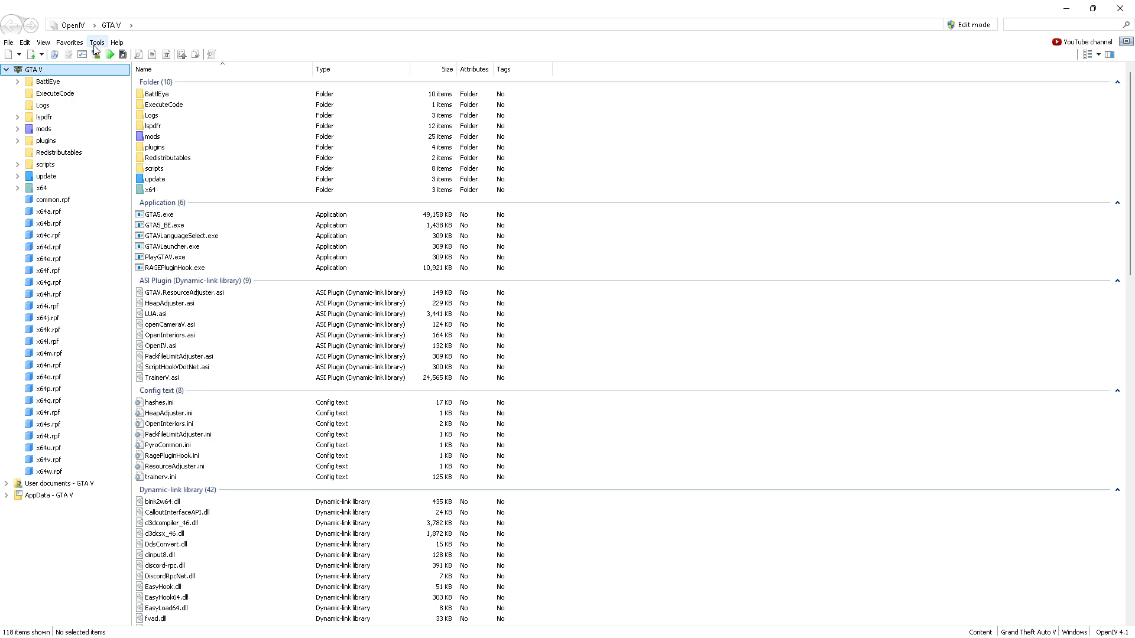
pyautogui.click(98, 47)
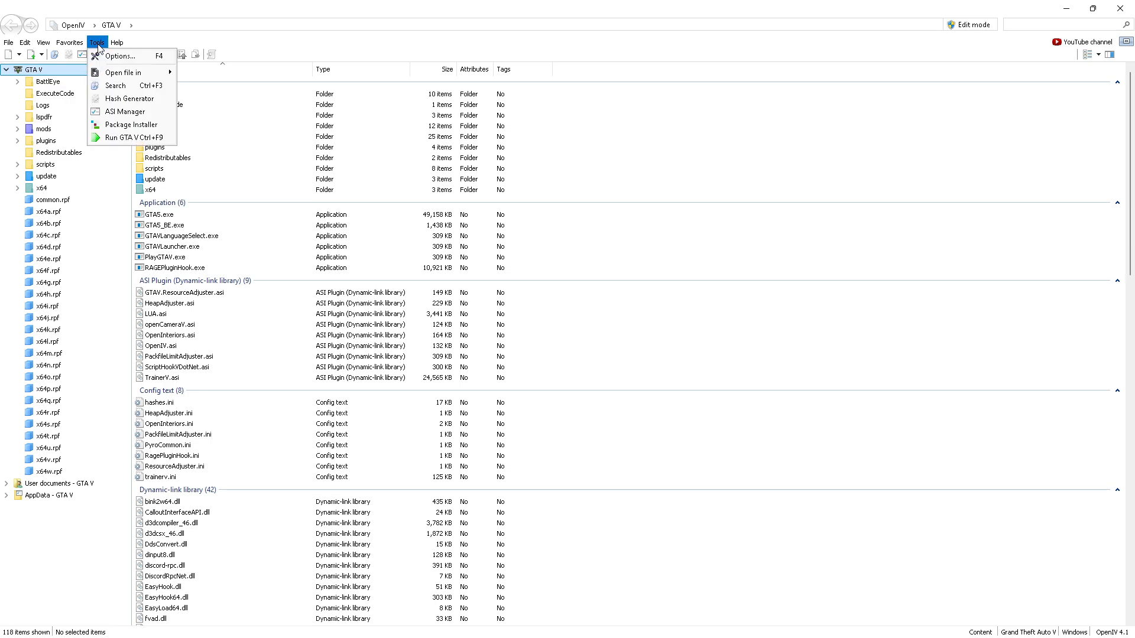
pyautogui.click(122, 115)
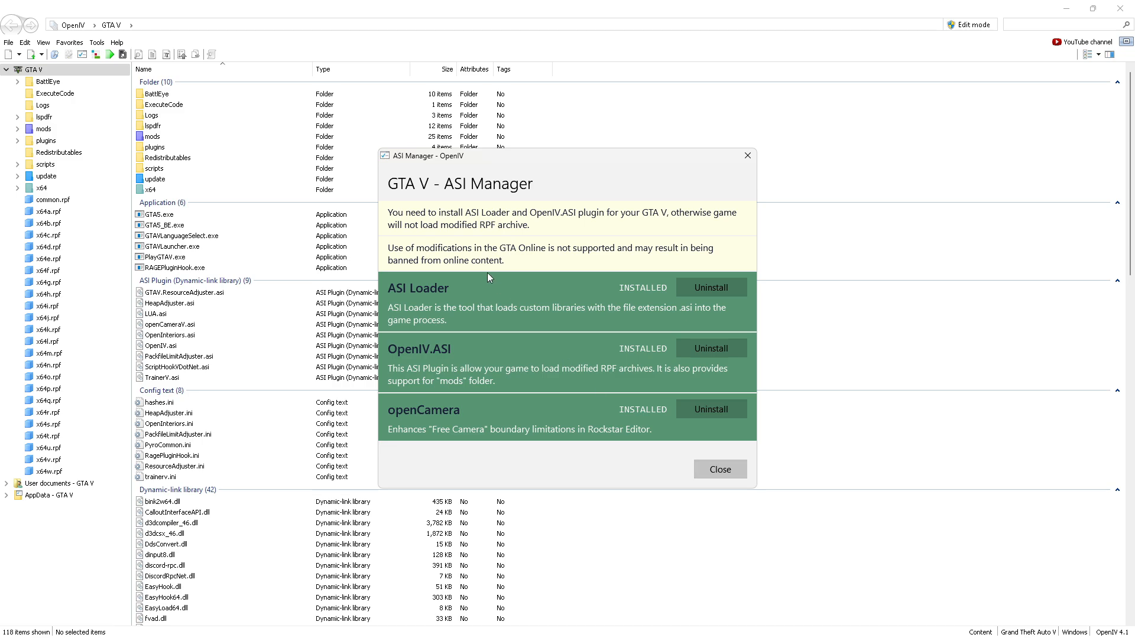
pyautogui.click(713, 467)
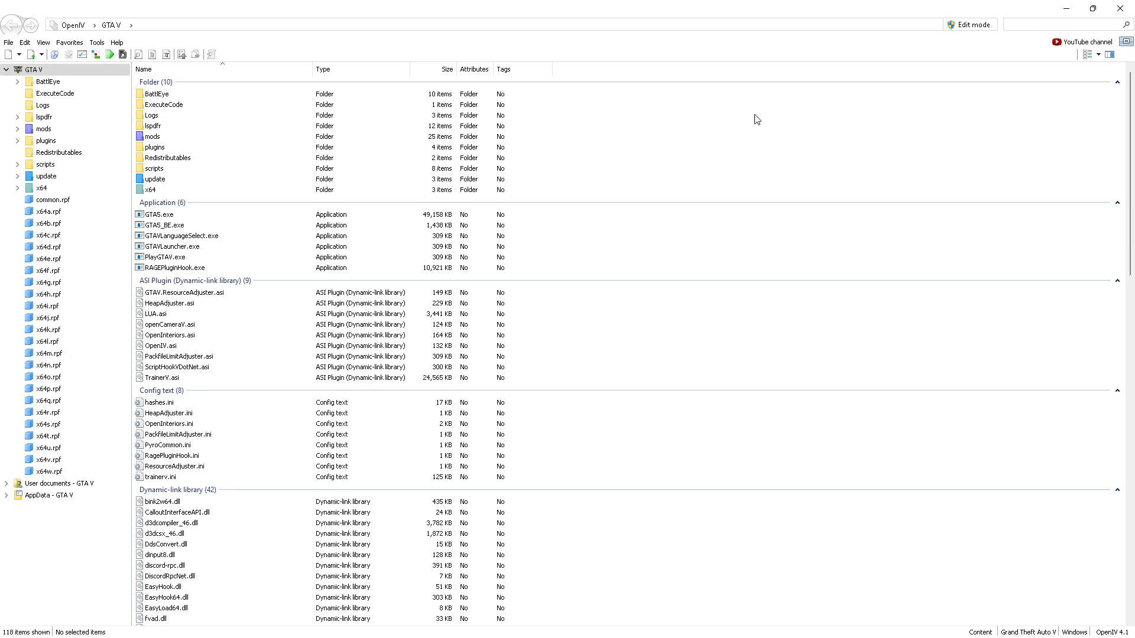
# Turn on the "mods" folder option that allows edit mode only for archives inside the "mods" folder, and close the options.
pyautogui.click(98, 44)
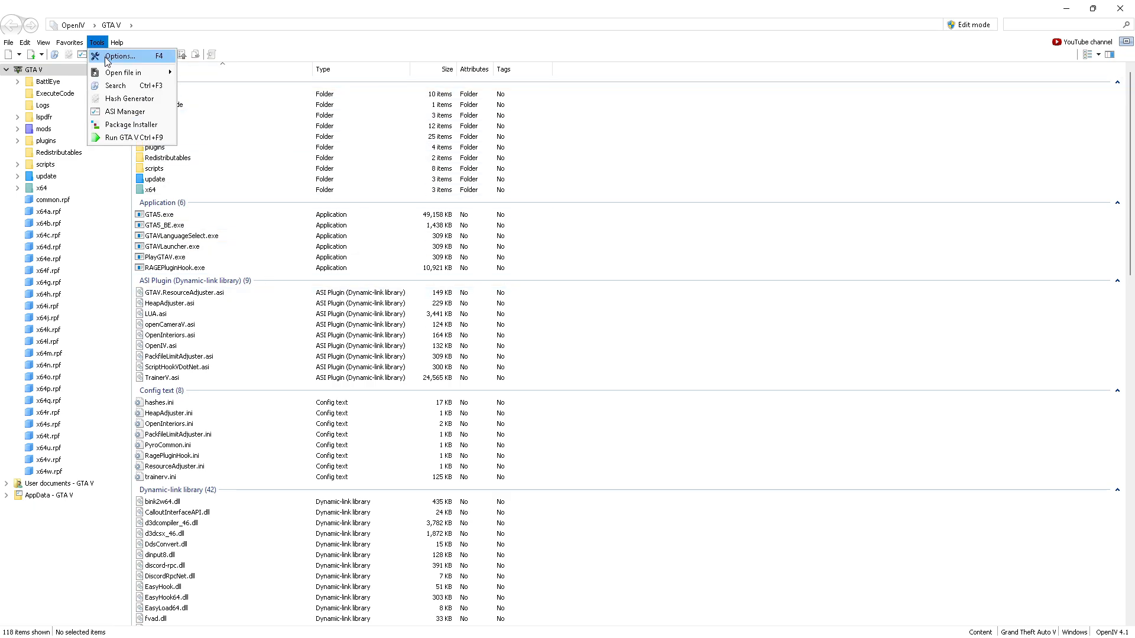
pyautogui.click(620, 176)
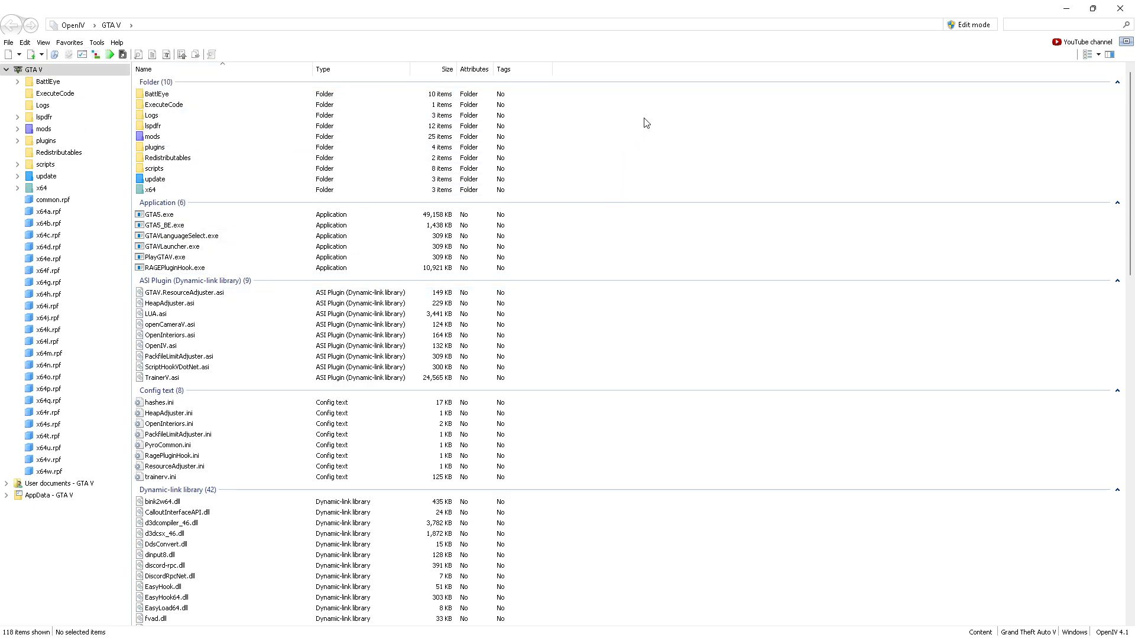
pyautogui.click(97, 44)
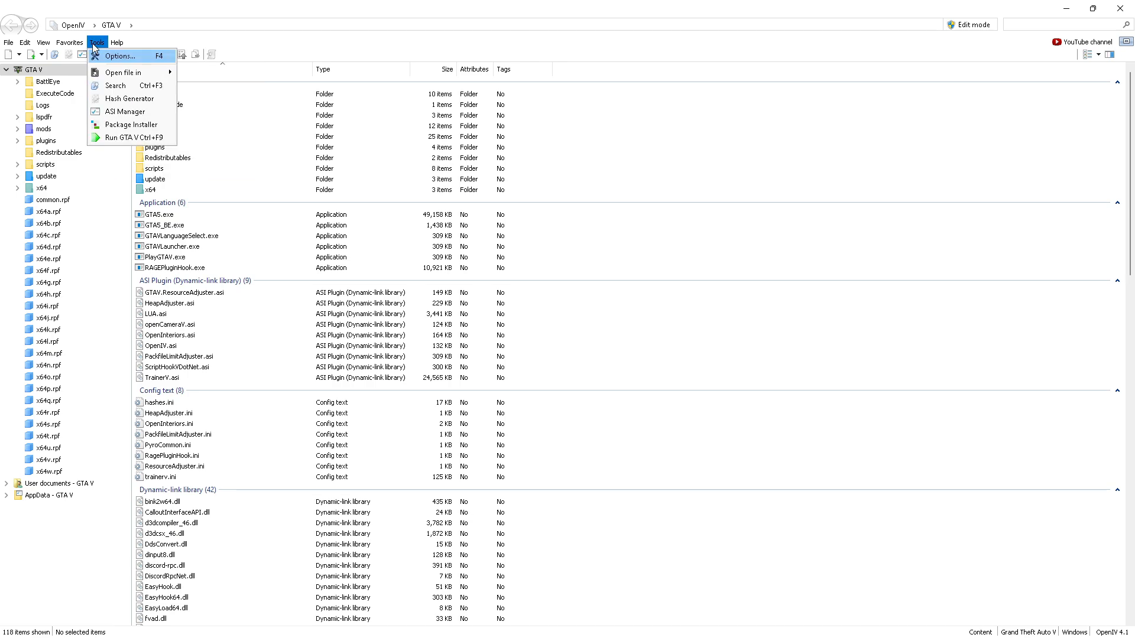
pyautogui.click(122, 58)
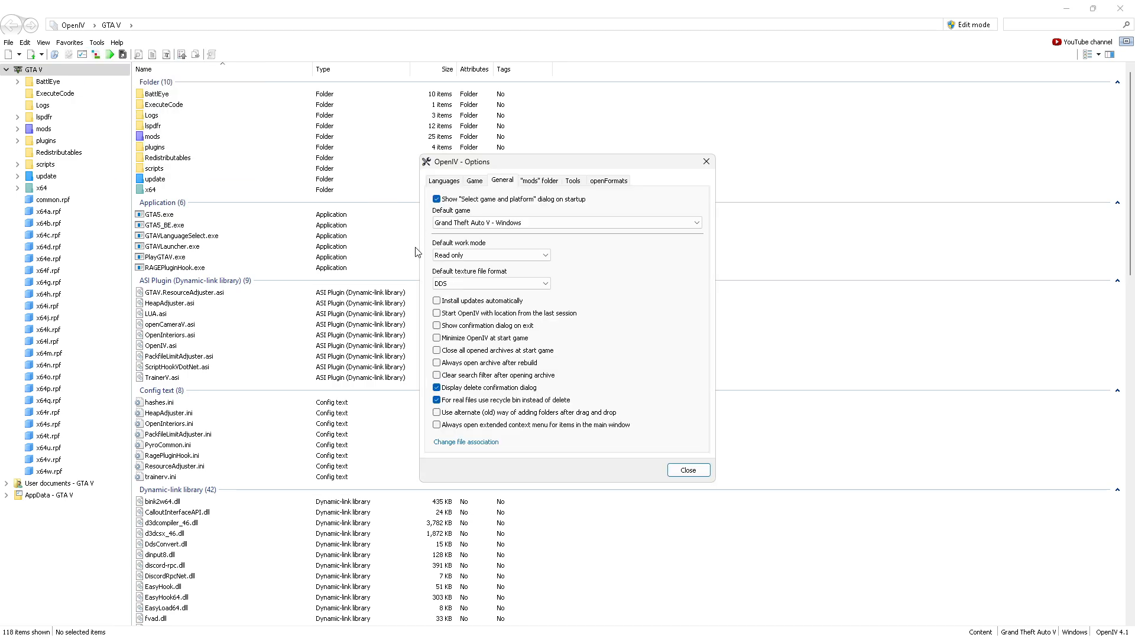
pyautogui.click(706, 162)
pyautogui.click(541, 183)
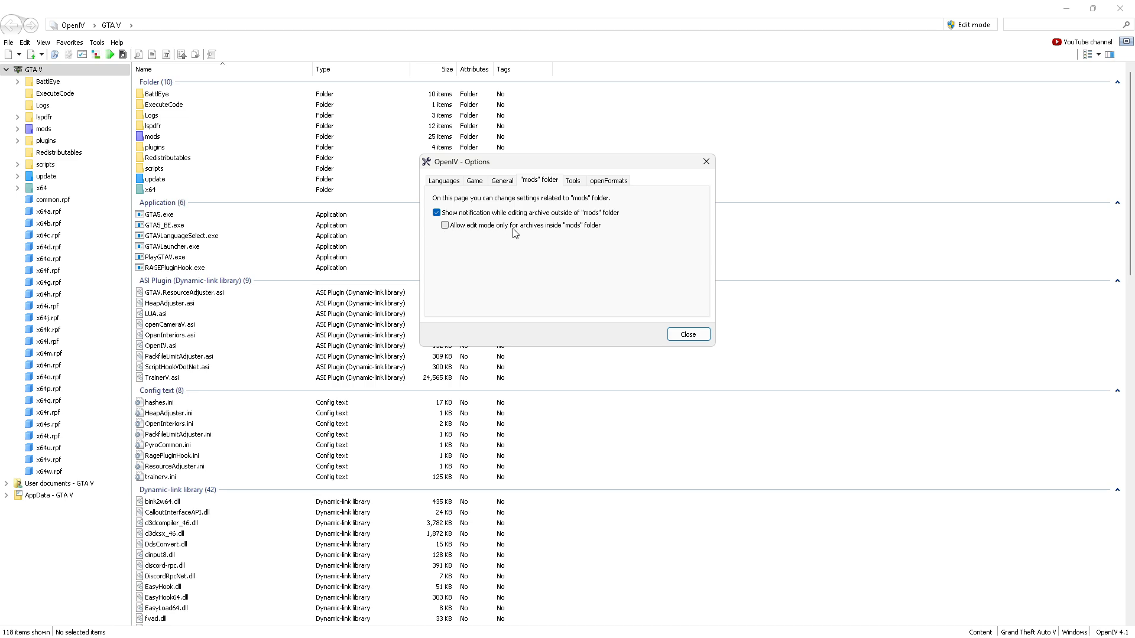
pyautogui.click(445, 225)
pyautogui.click(679, 337)
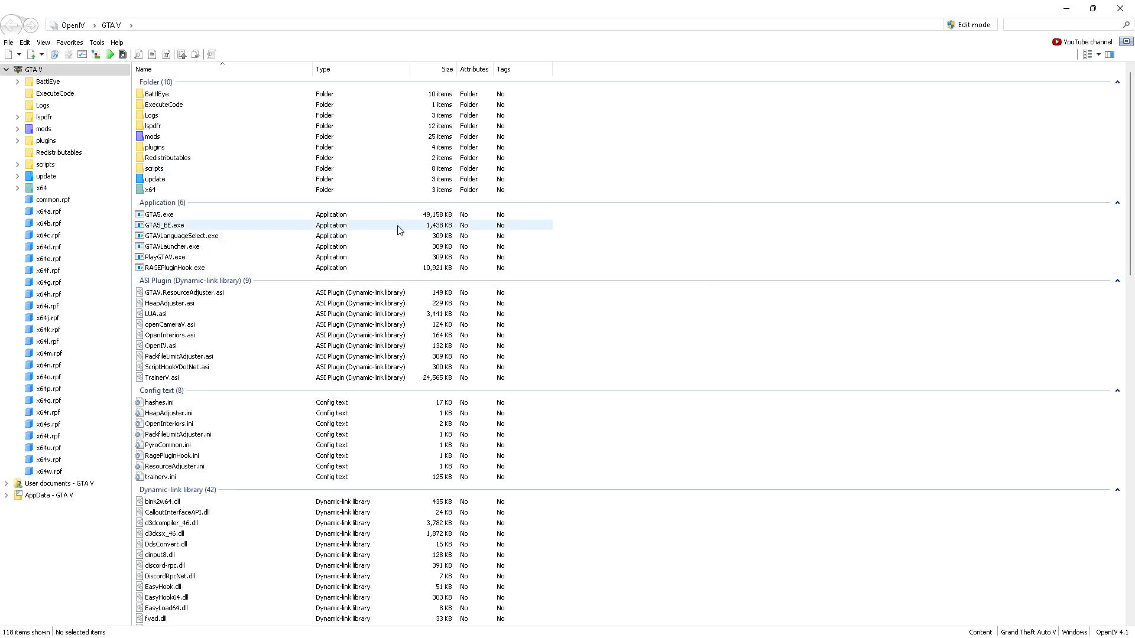
# Look through the folders, applications, ASI plugins, config files and libraries in the GTA V root directory.
pyautogui.scroll(-1, 398, 231)
pyautogui.scroll(1, 379, 248)
pyautogui.scroll(-1, 281, 218)
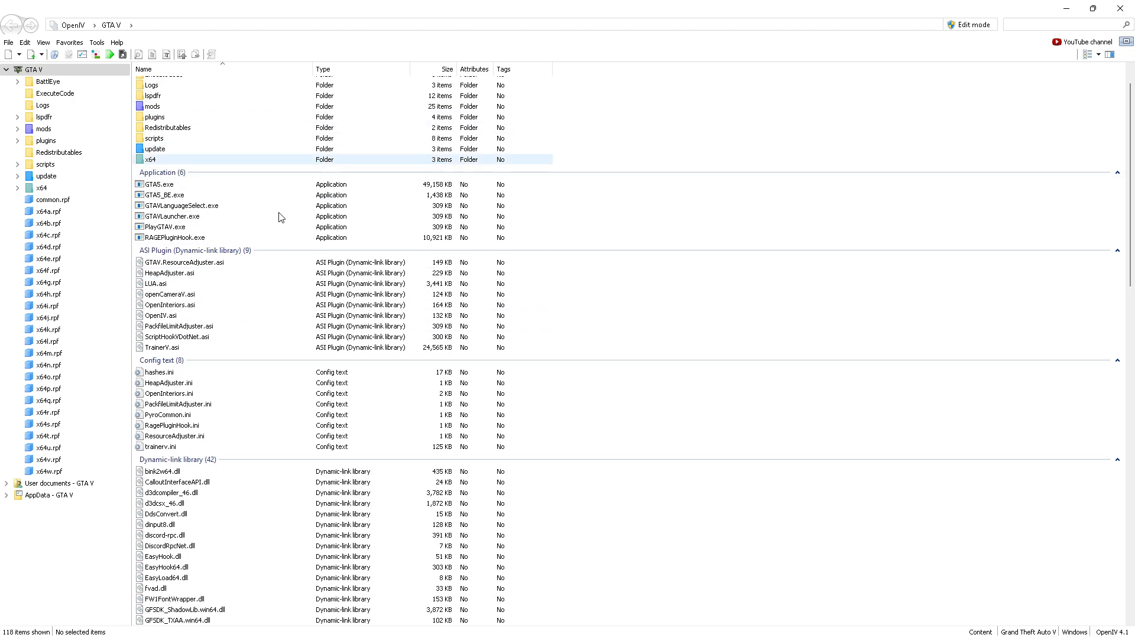
pyautogui.scroll(-10, 281, 217)
pyautogui.scroll(11, 233, 377)
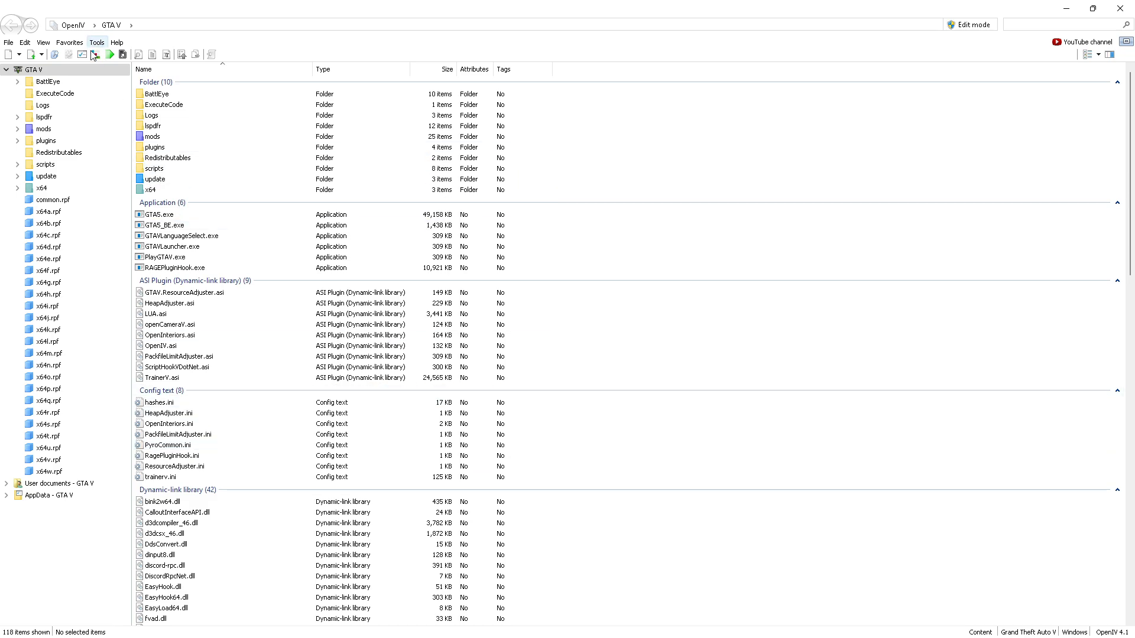
pyautogui.scroll(-1, 418, 424)
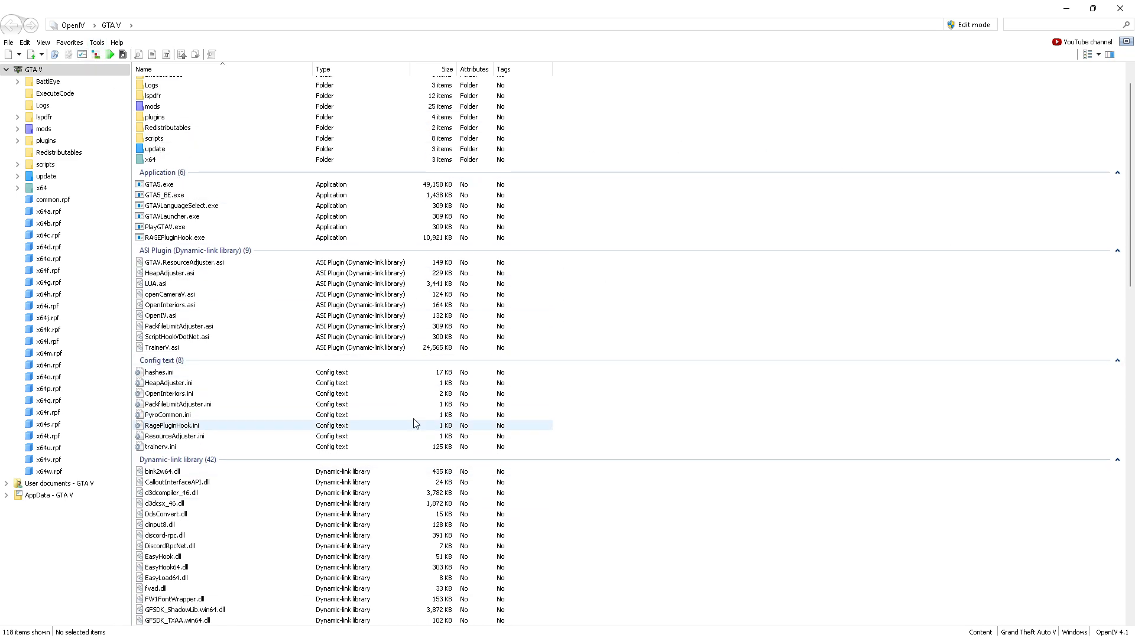
pyautogui.scroll(1, 488, 414)
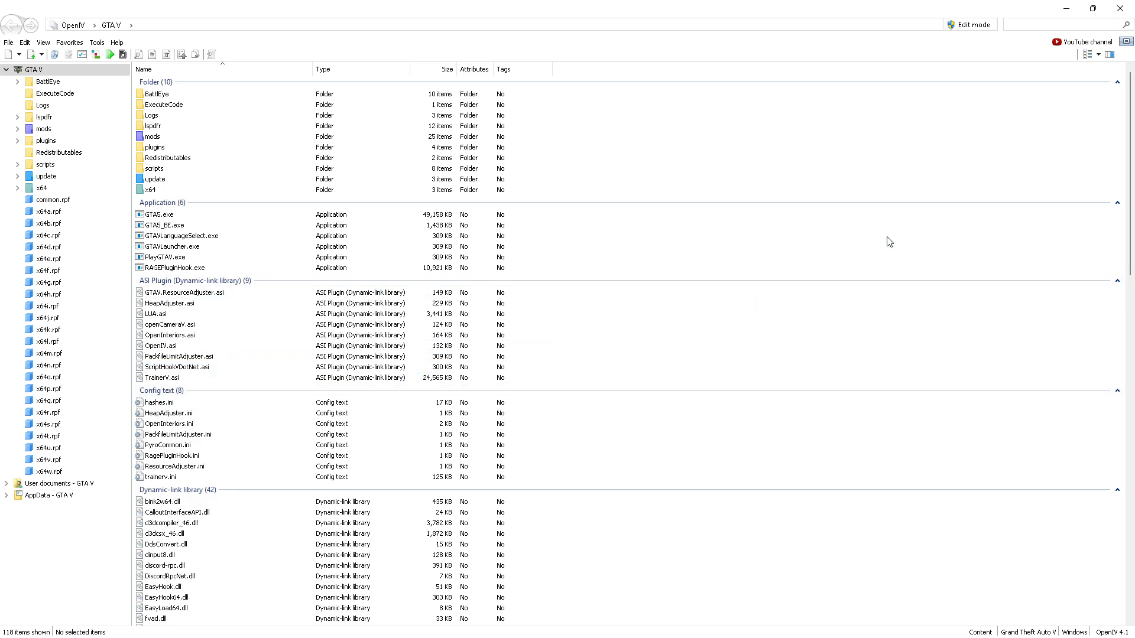
pyautogui.scroll(-1, 406, 384)
pyautogui.scroll(1, 406, 384)
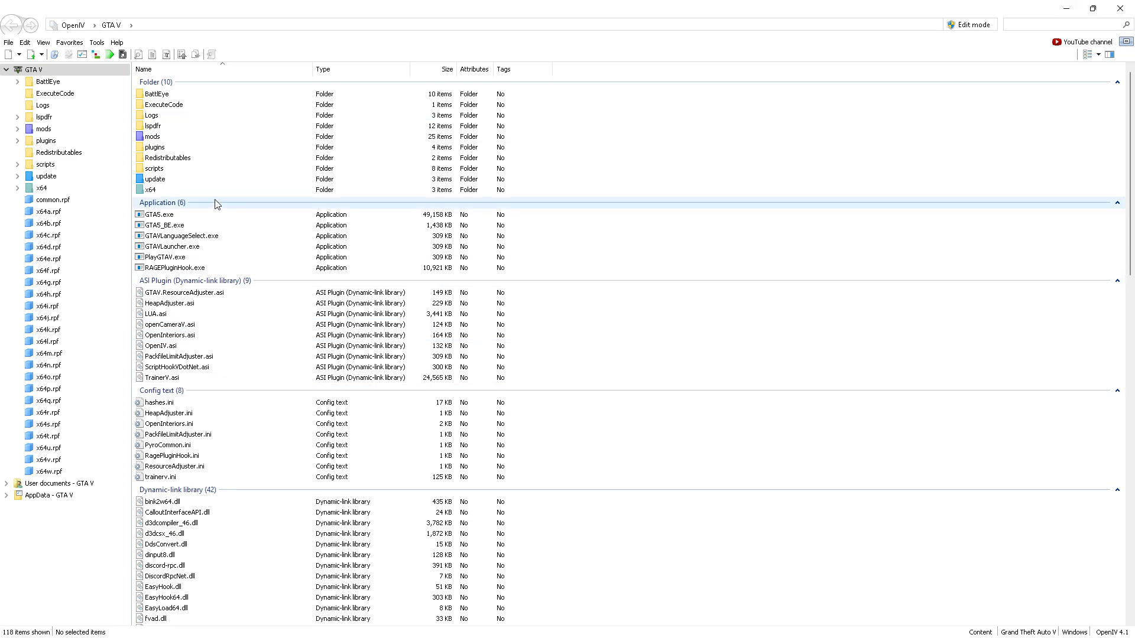
pyautogui.scroll(-5, 688, 141)
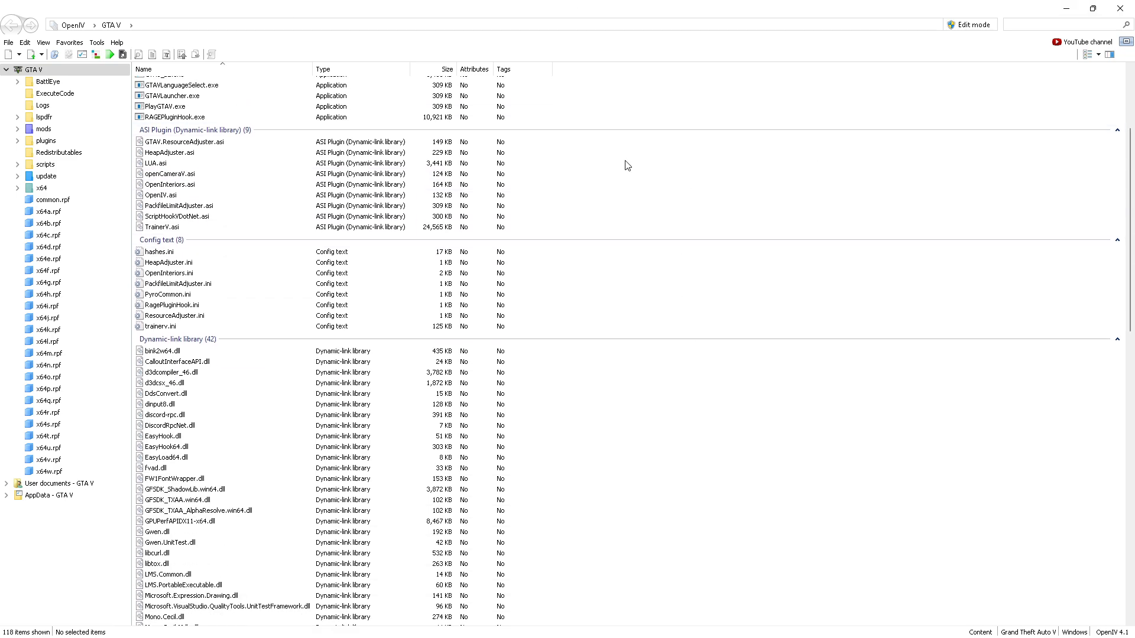
pyautogui.scroll(5, 626, 172)
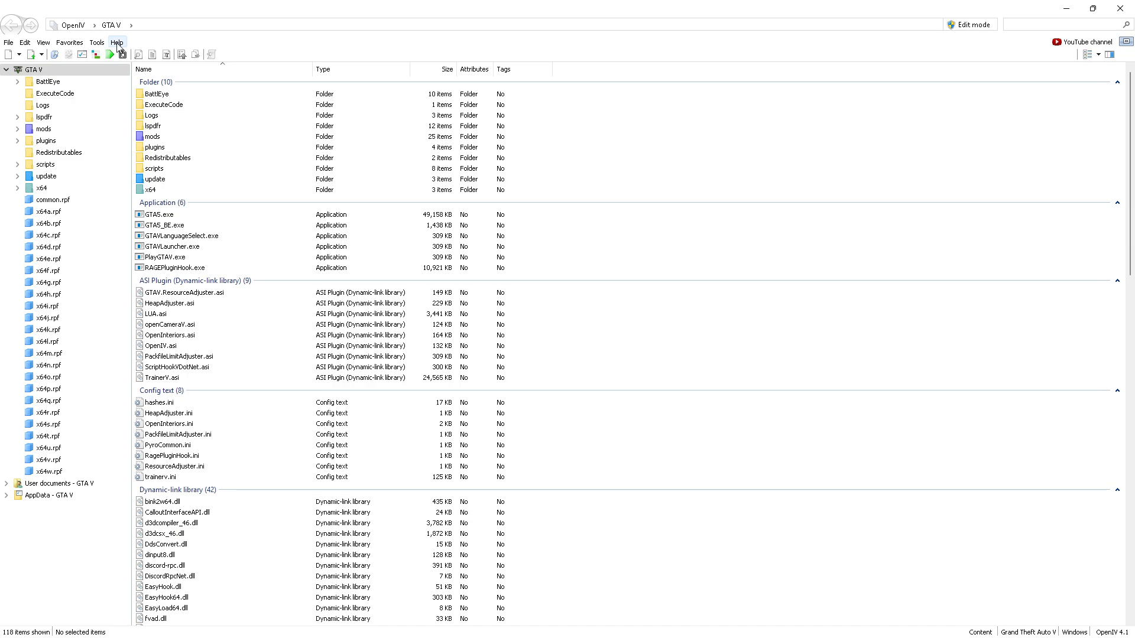
# Change the GTA V directory in the game options to C:\Epic Games\GTAV and acknowledge the restart notice.
pyautogui.click(95, 45)
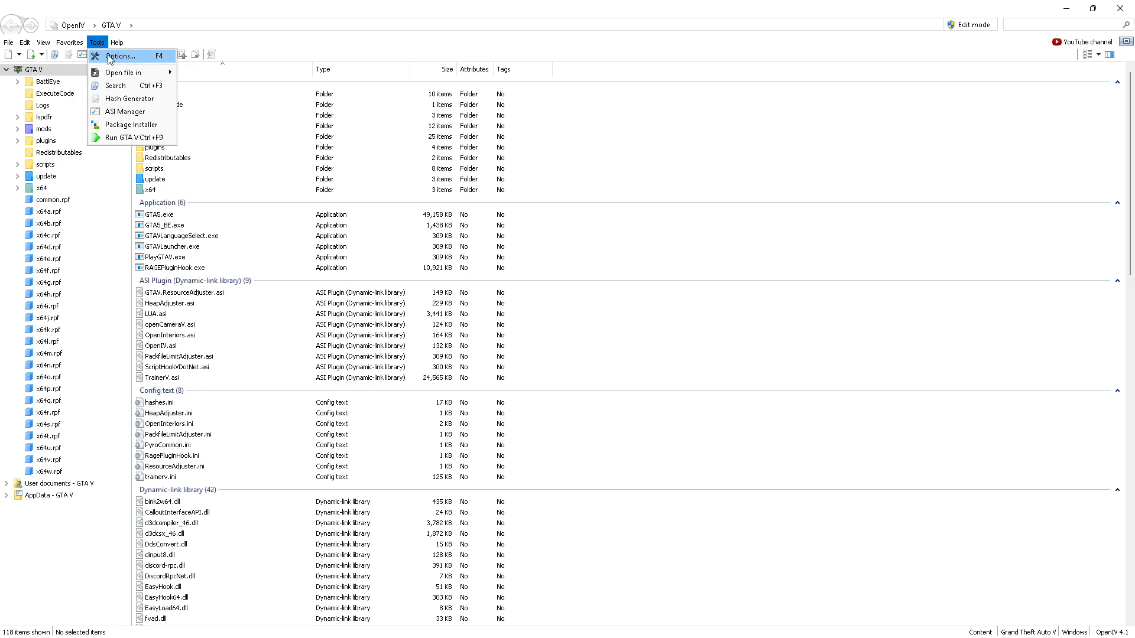
pyautogui.click(123, 58)
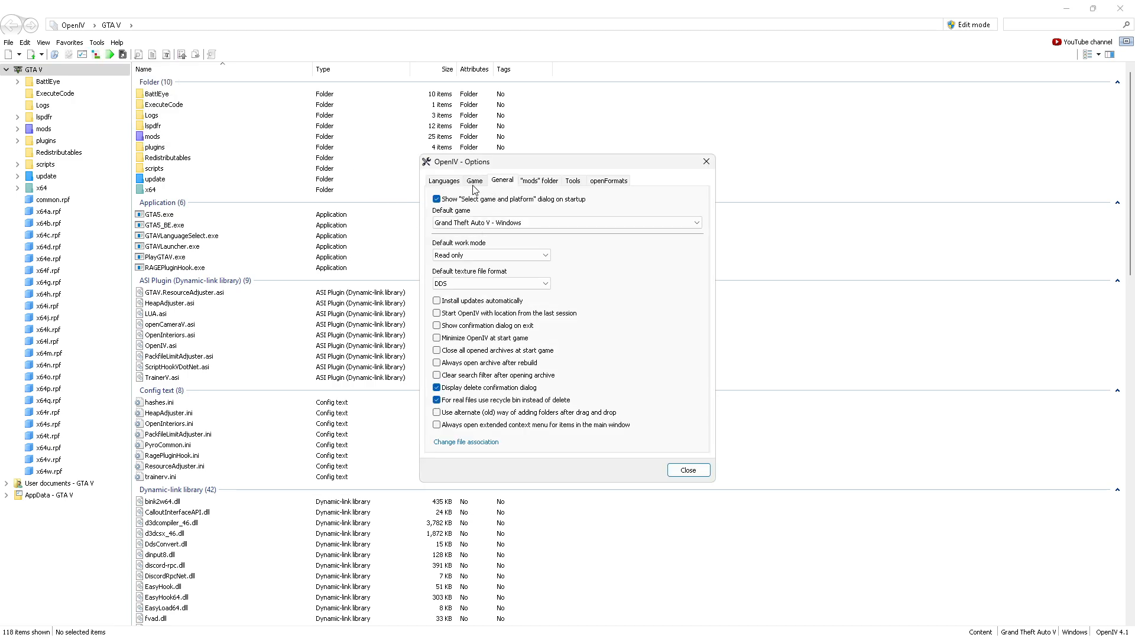
pyautogui.click(473, 183)
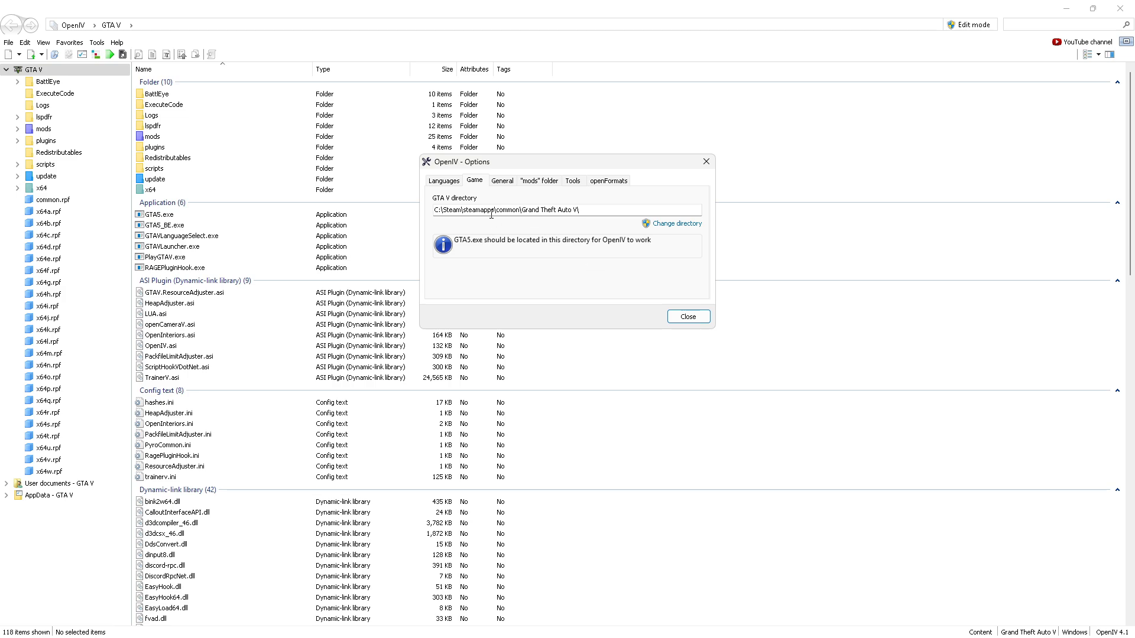
pyautogui.click(677, 223)
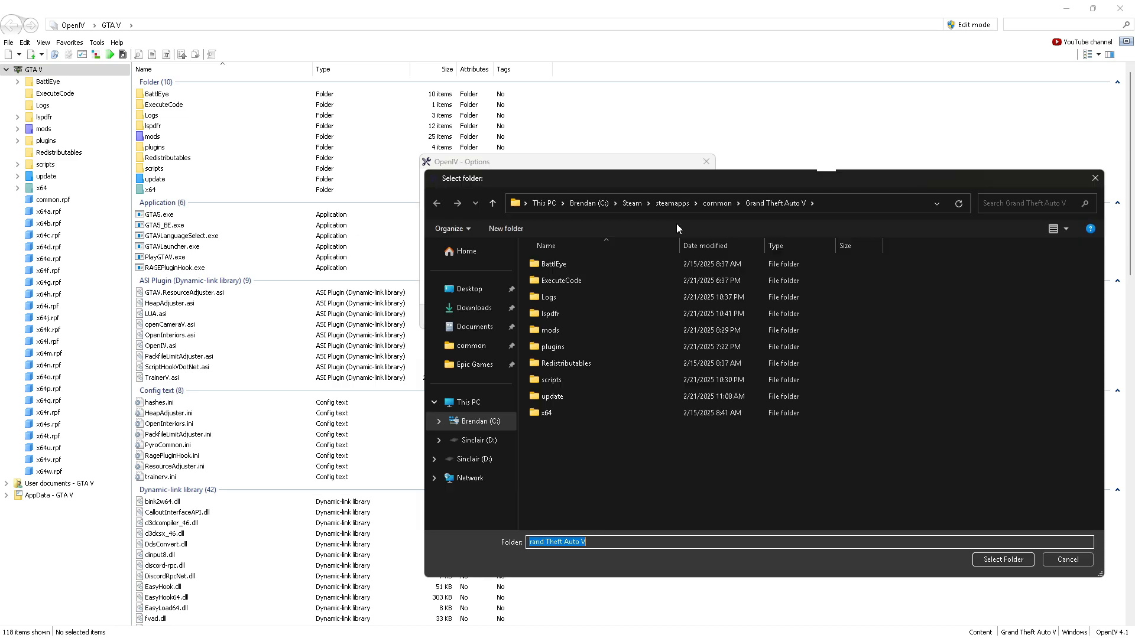
pyautogui.click(486, 363)
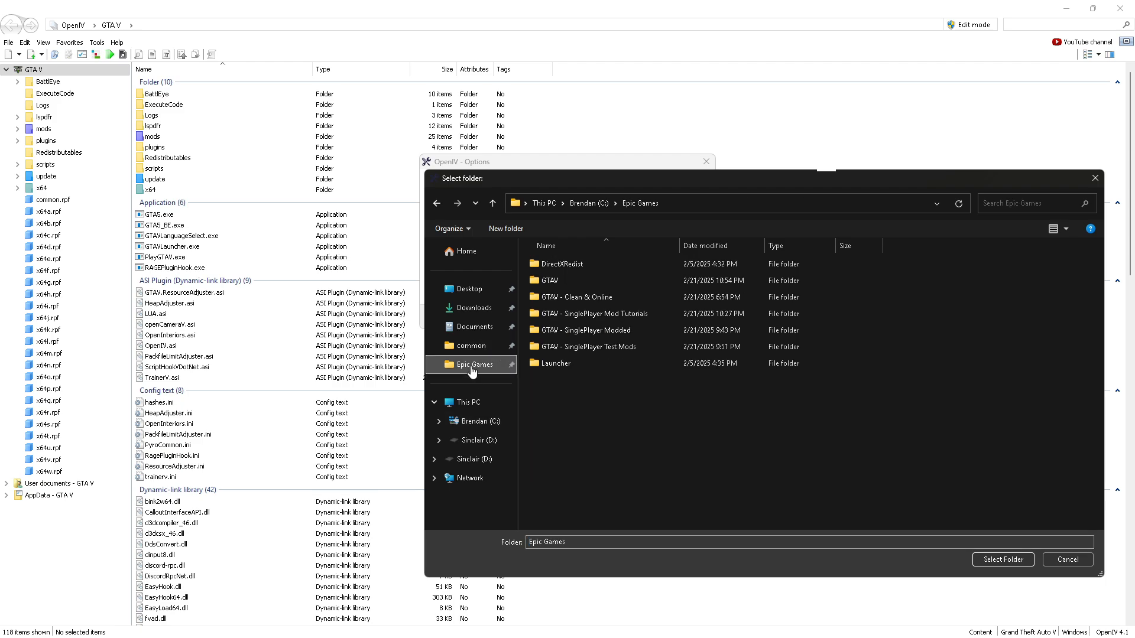
pyautogui.click(567, 282)
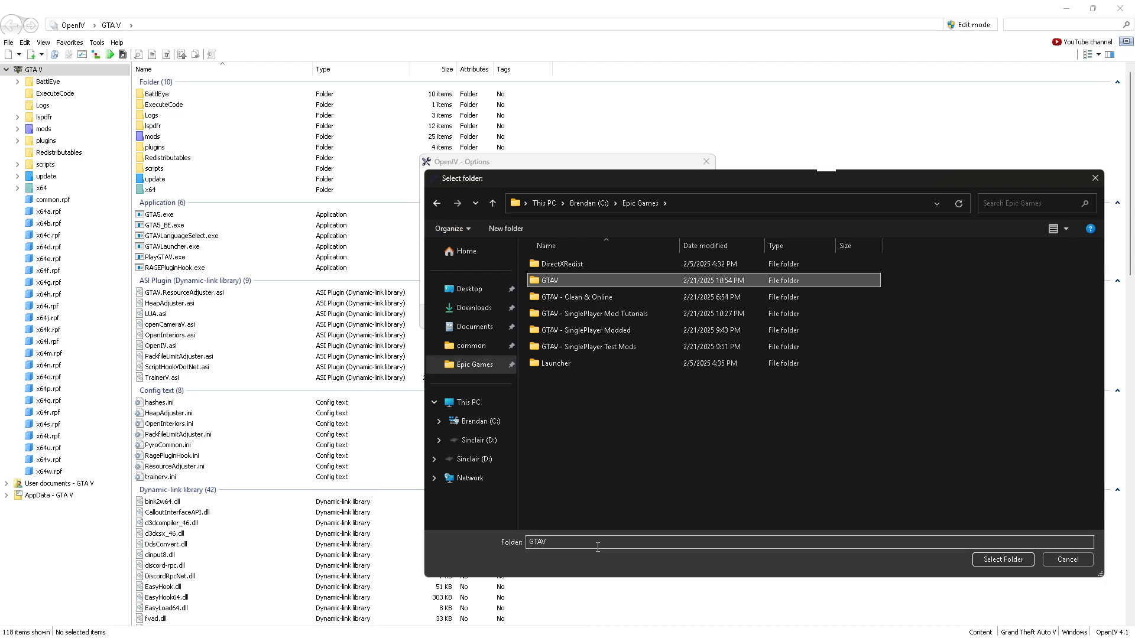
pyautogui.click(987, 560)
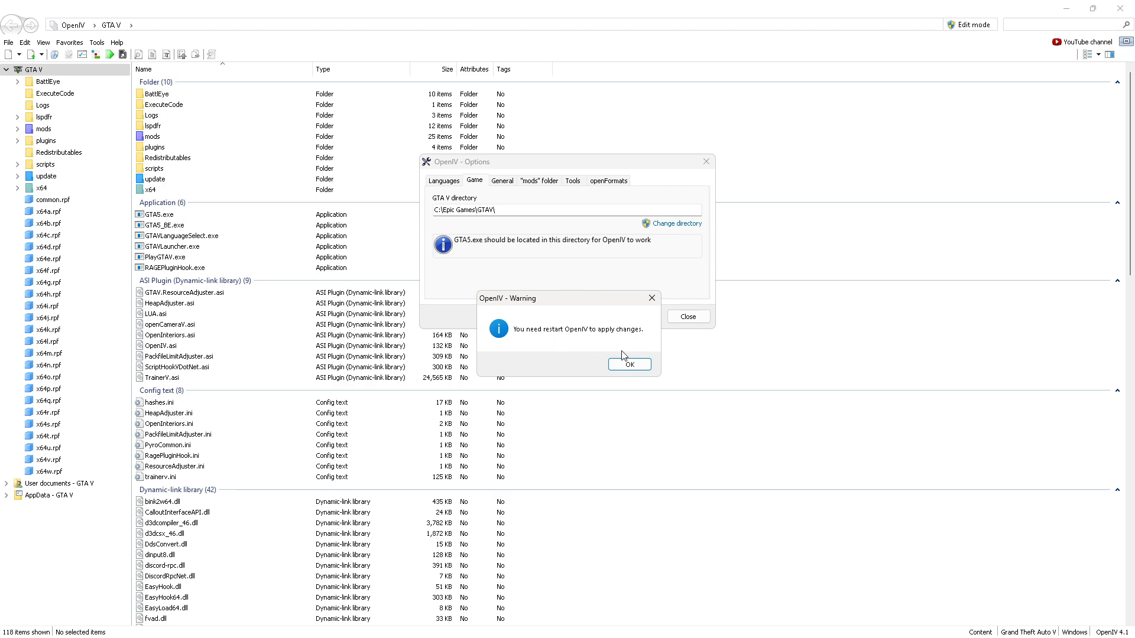
pyautogui.click(628, 364)
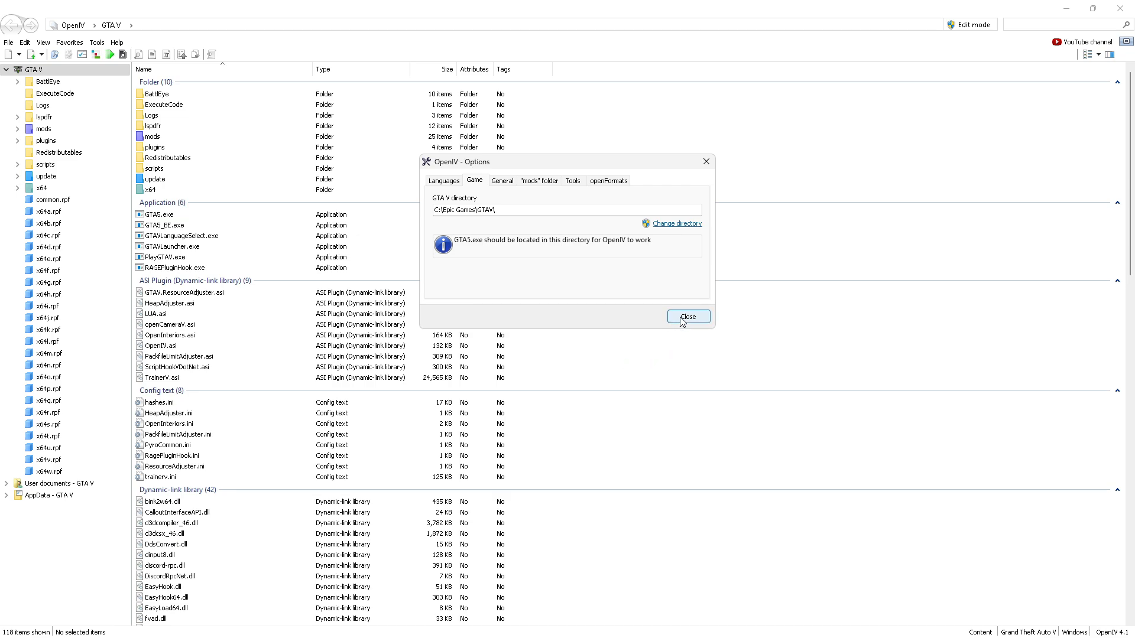
# Close the options and restart OpenIV to apply the new game directory.
pyautogui.click(686, 319)
pyautogui.click(1113, 13)
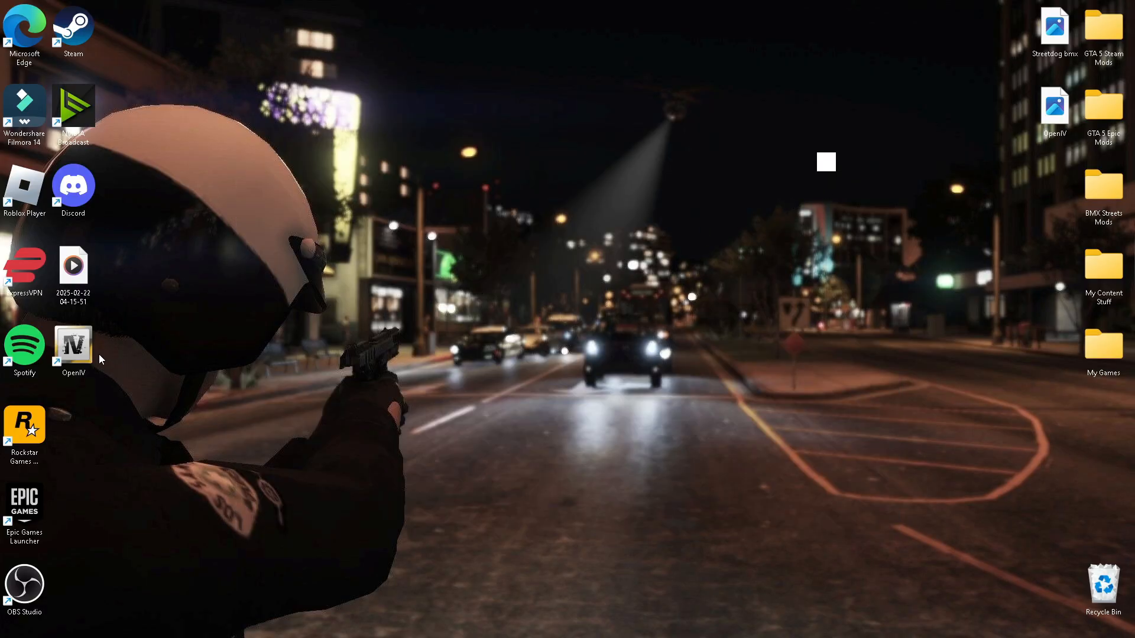
pyautogui.doubleClick(74, 346)
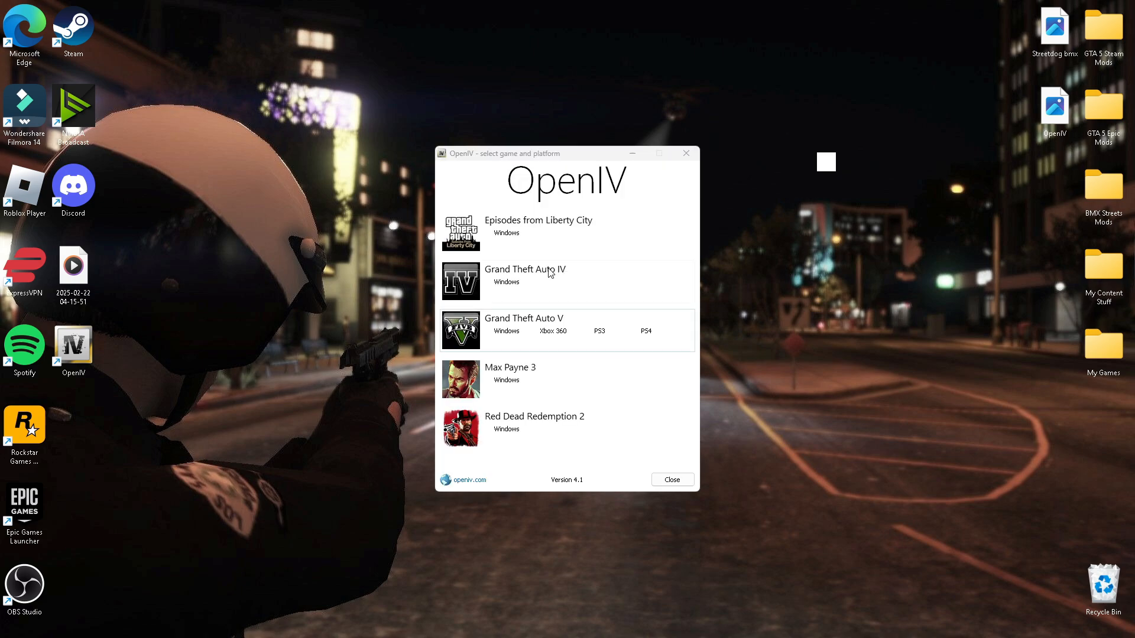
# Load Grand Theft Auto V for Windows and maximize the main window.
pyautogui.click(507, 331)
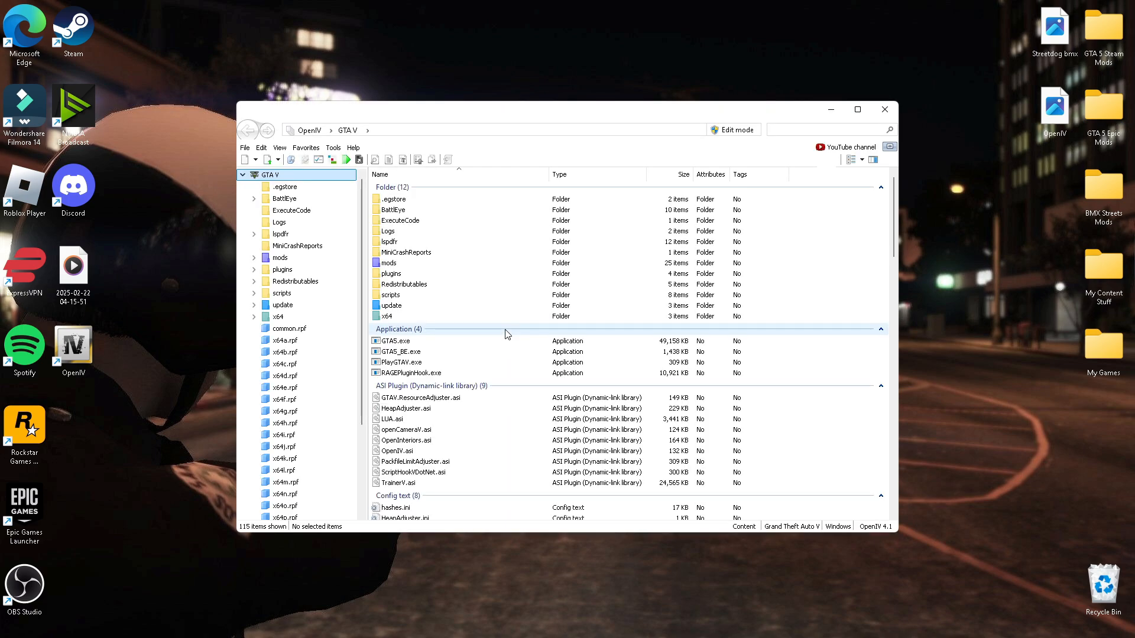
pyautogui.click(858, 109)
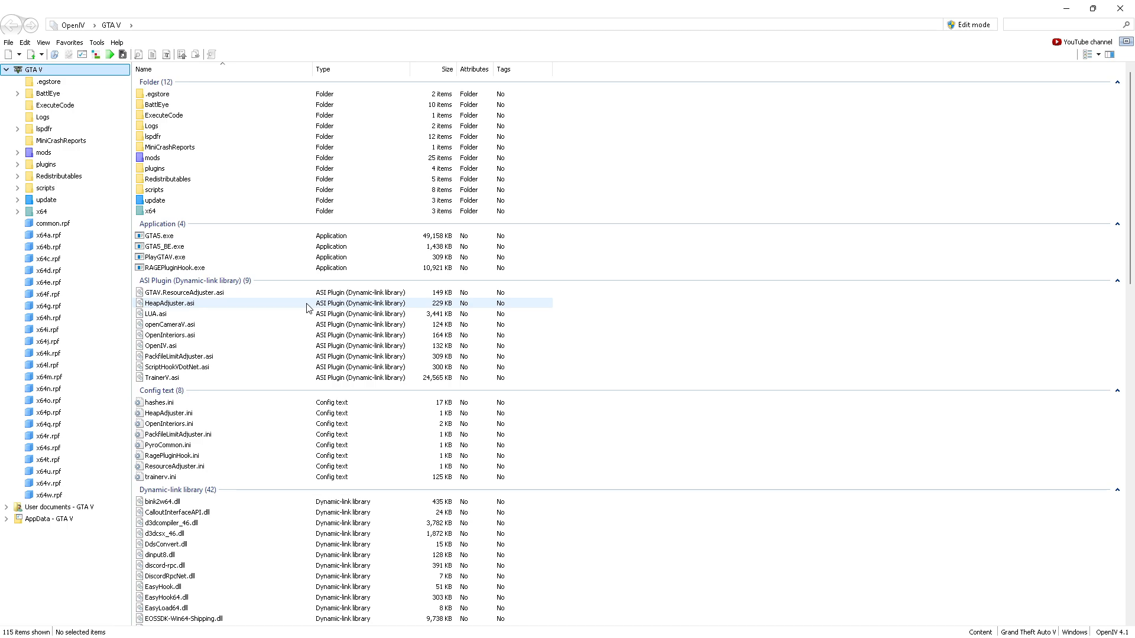
pyautogui.click(740, 148)
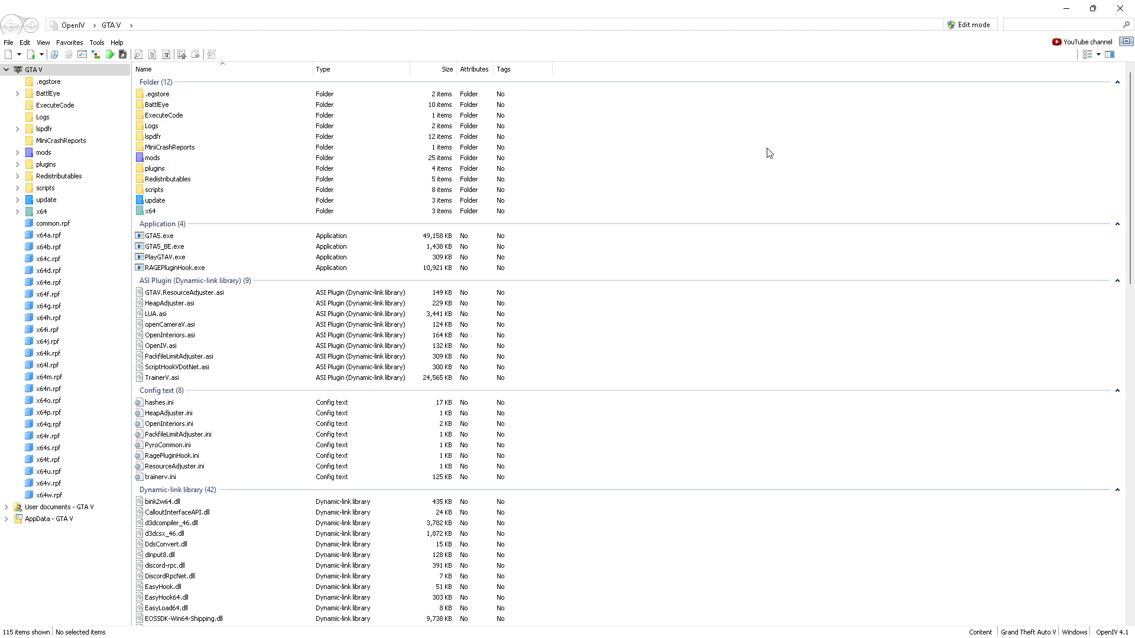
# Check the GTA V directory path in the game options, and close the options.
pyautogui.click(97, 44)
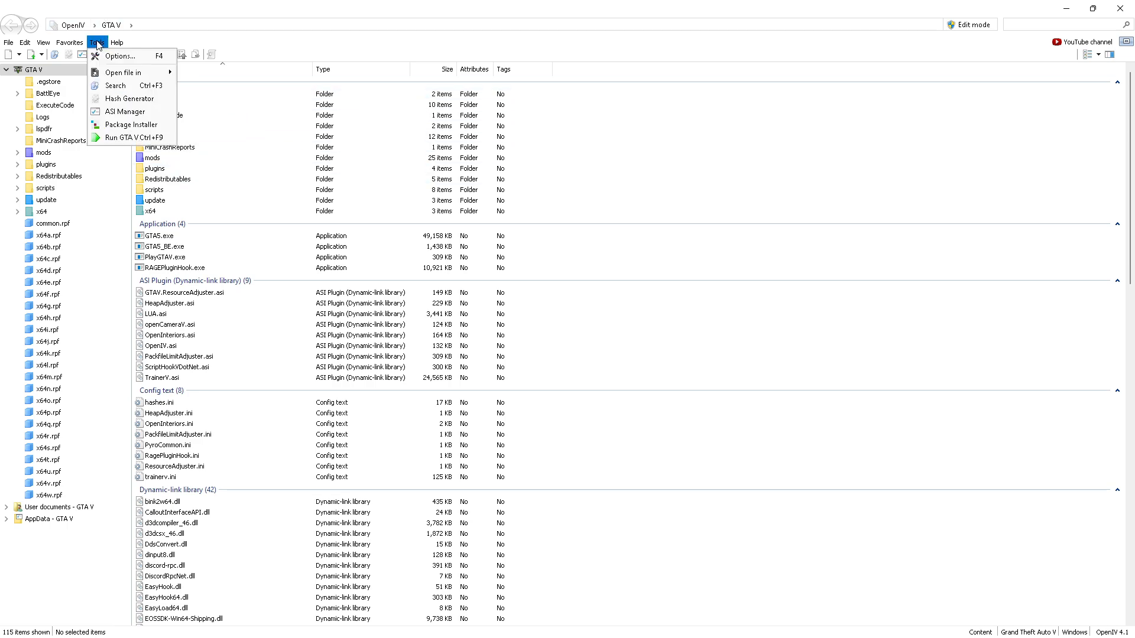
pyautogui.click(890, 190)
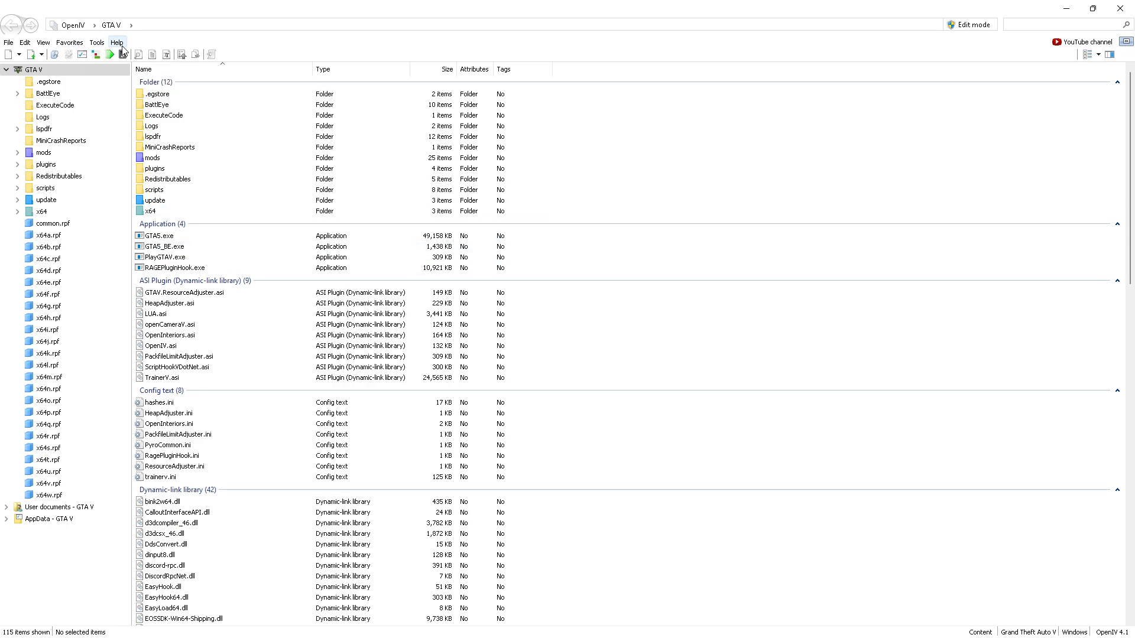
pyautogui.click(97, 43)
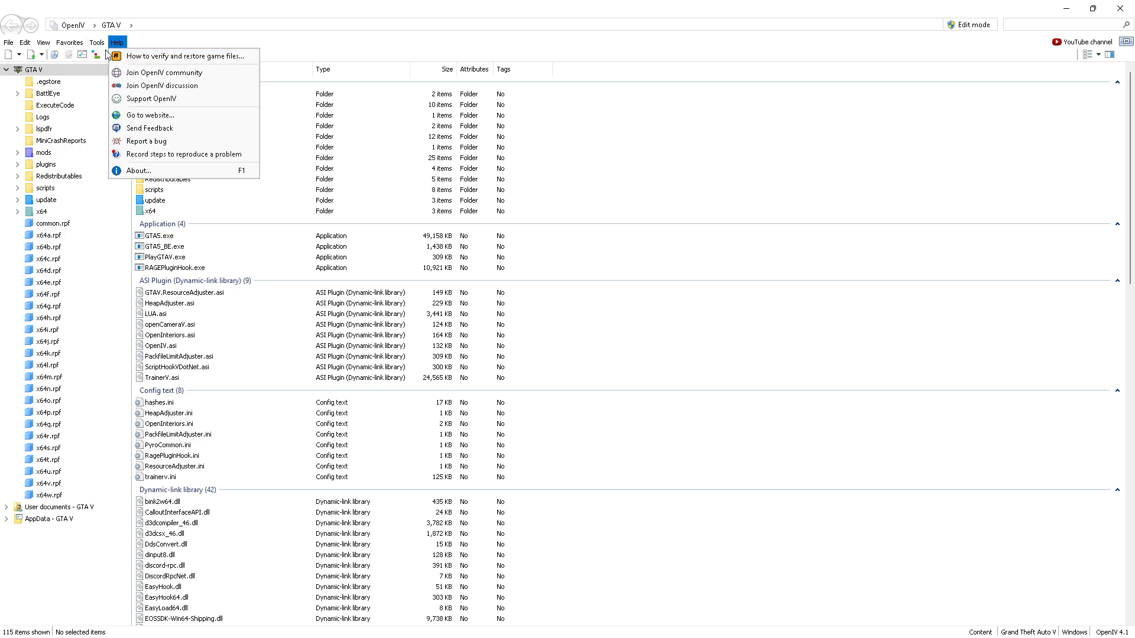
pyautogui.click(113, 56)
pyautogui.click(475, 181)
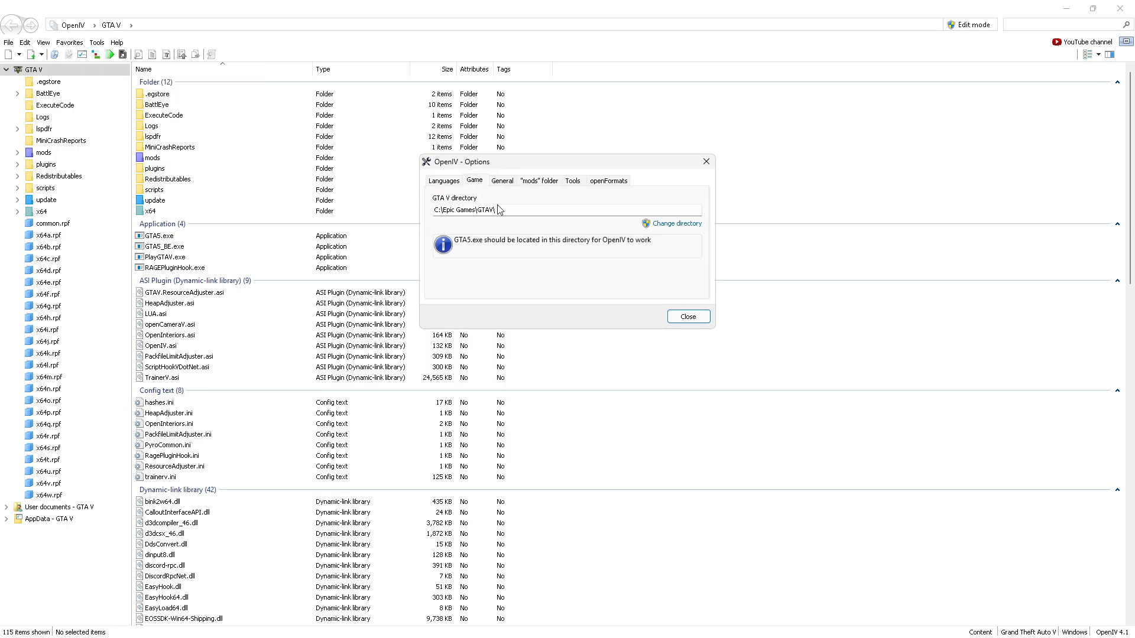
pyautogui.moveTo(445, 206); pyautogui.dragTo(468, 206)
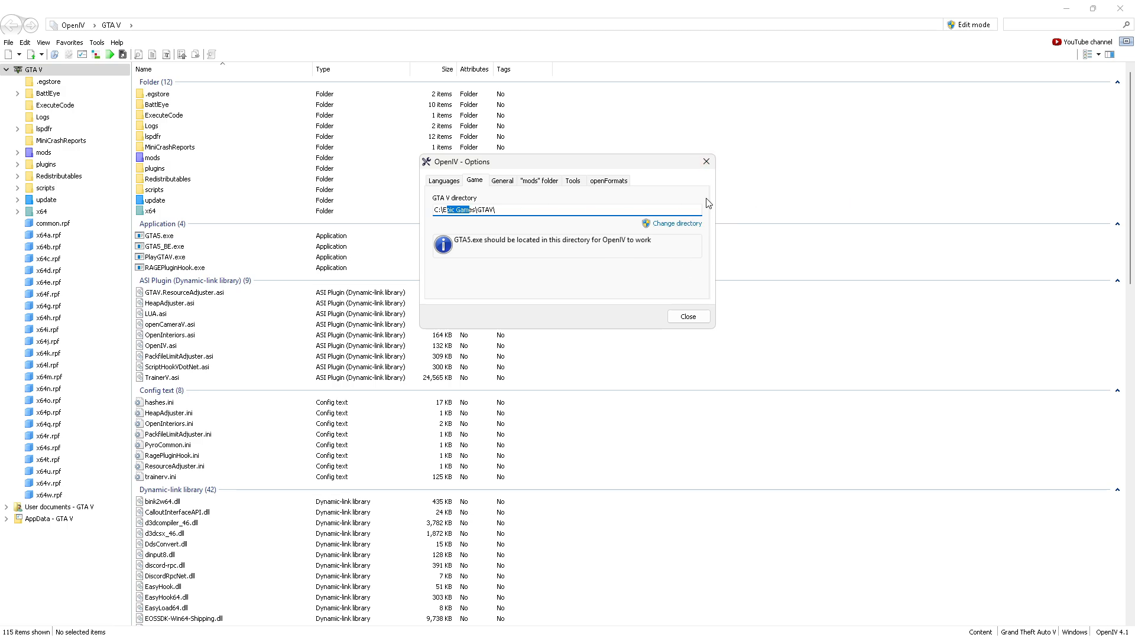
pyautogui.click(706, 162)
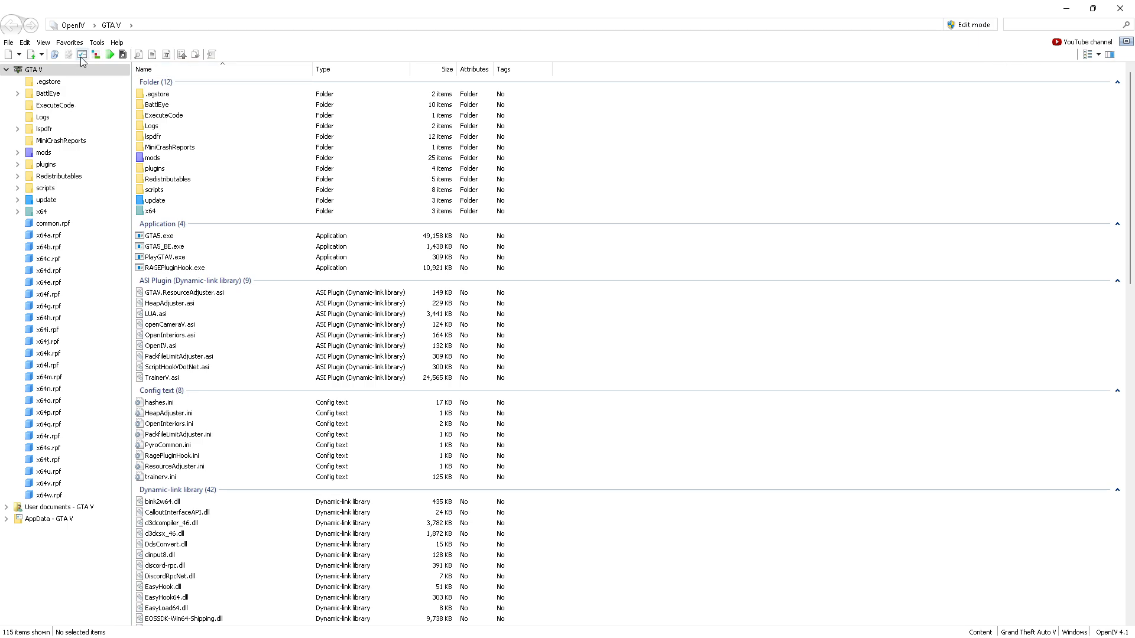
# Set the default work mode to Edit in the general options and close them.
pyautogui.click(97, 42)
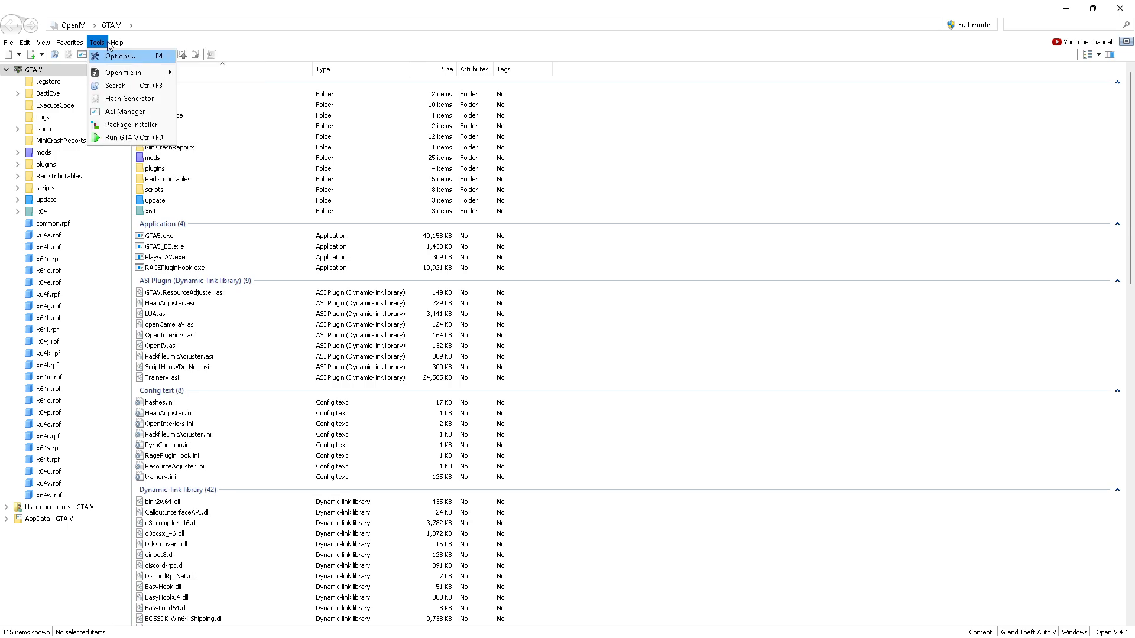
pyautogui.click(107, 56)
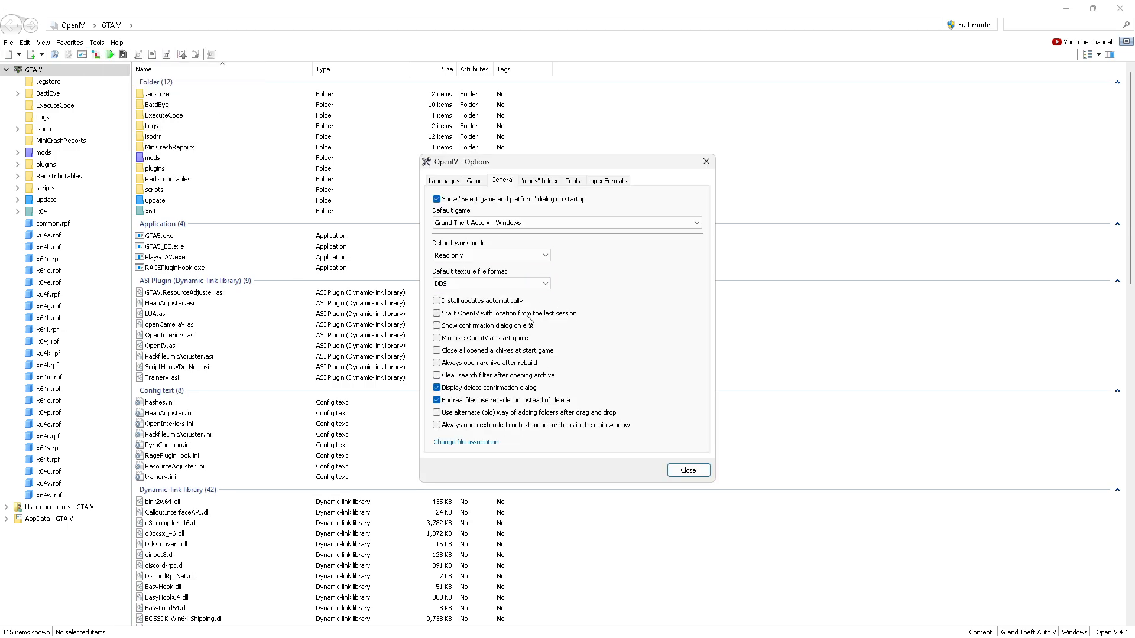
pyautogui.click(480, 259)
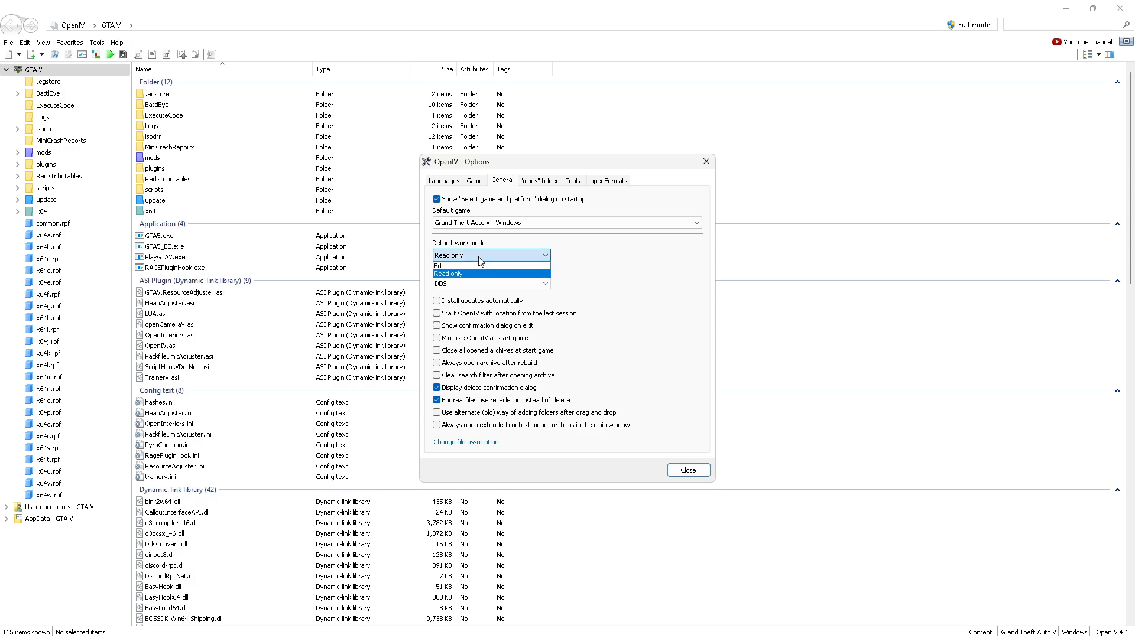
pyautogui.click(471, 266)
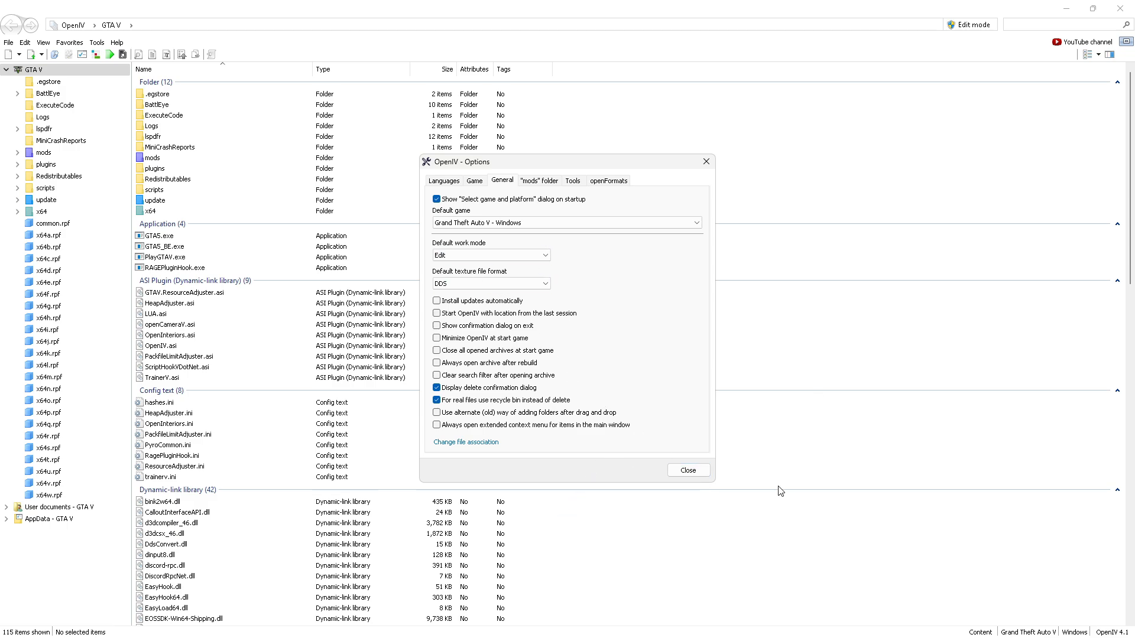
pyautogui.click(688, 470)
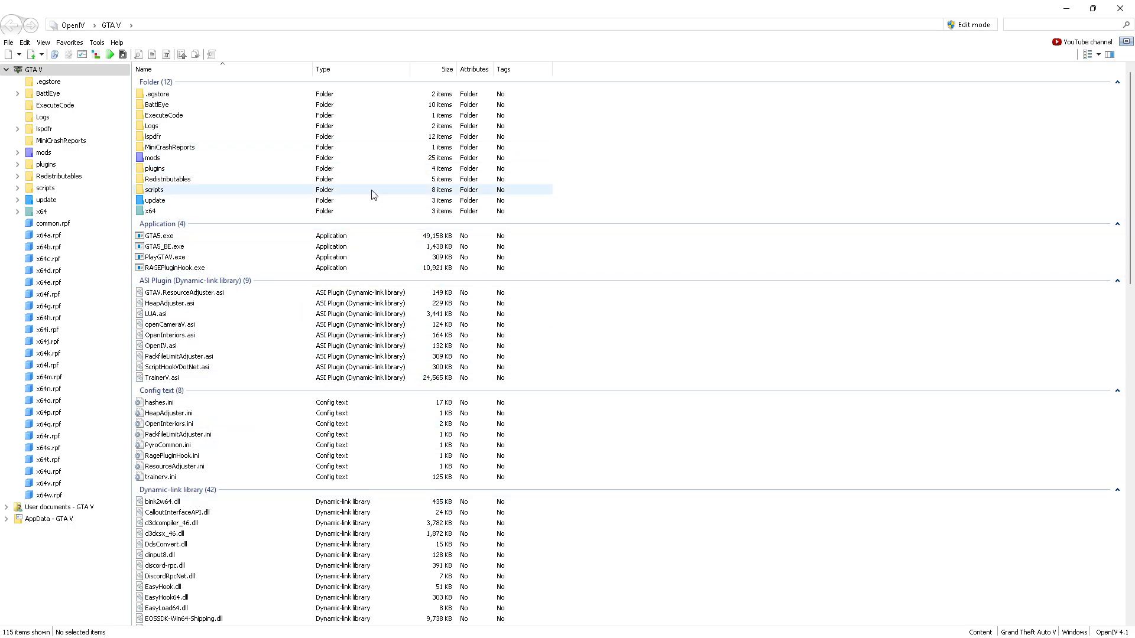
# Open the data folder in mods\update\update.rpf\common.
pyautogui.doubleClick(223, 158)
pyautogui.doubleClick(190, 95)
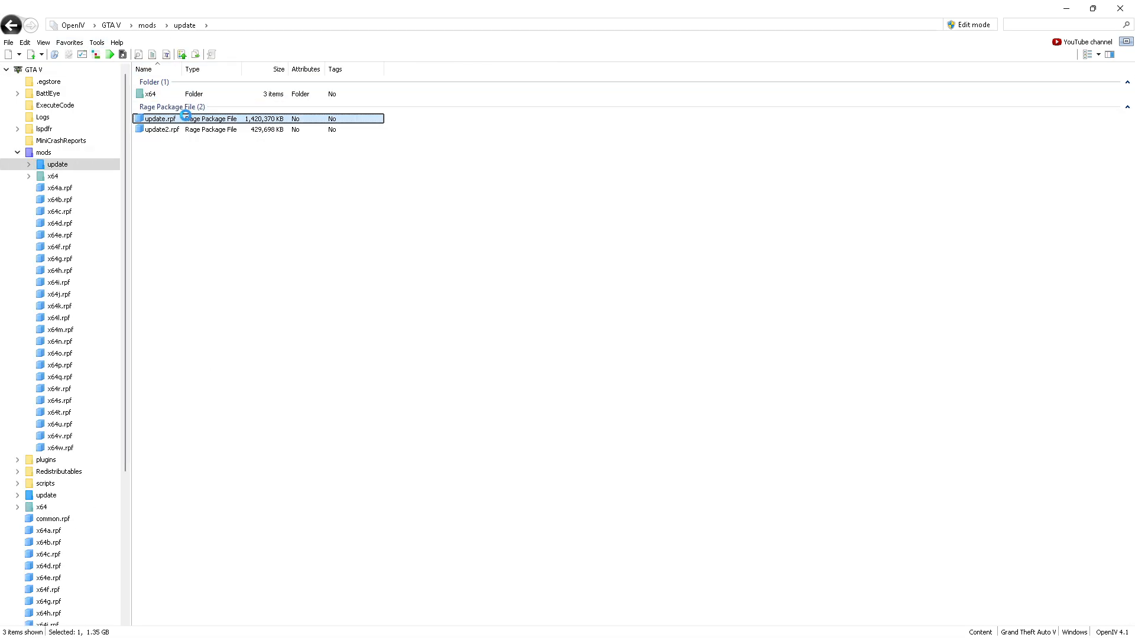
pyautogui.doubleClick(193, 115)
pyautogui.doubleClick(179, 96)
pyautogui.doubleClick(179, 96)
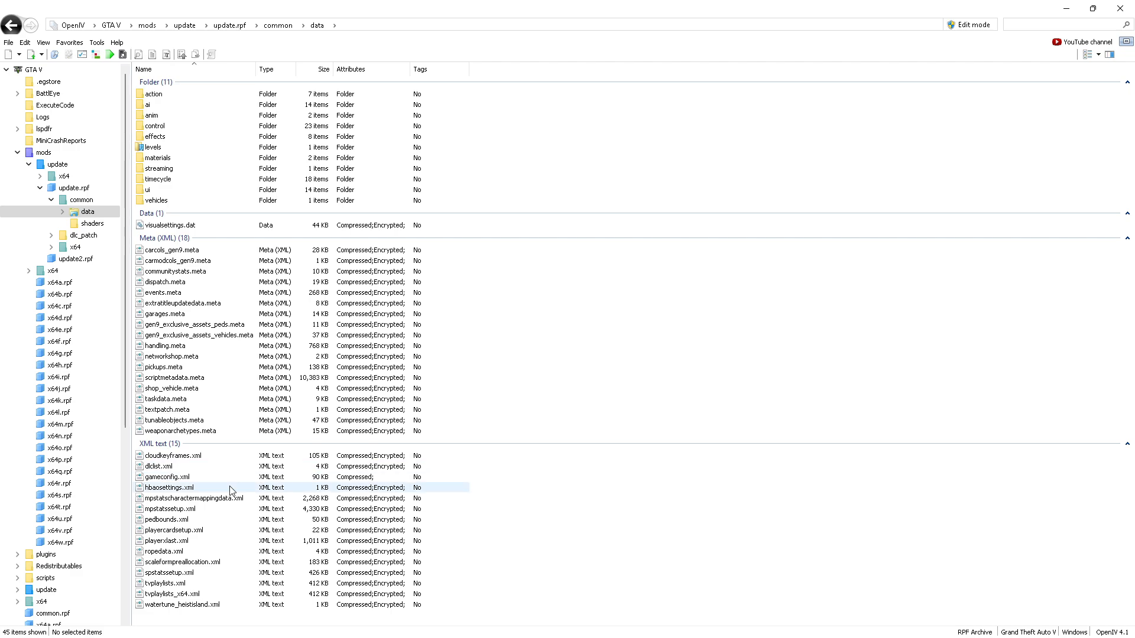
# Add the current data folder to the favorites under the name "Game Config (Epic Games)".
pyautogui.click(70, 43)
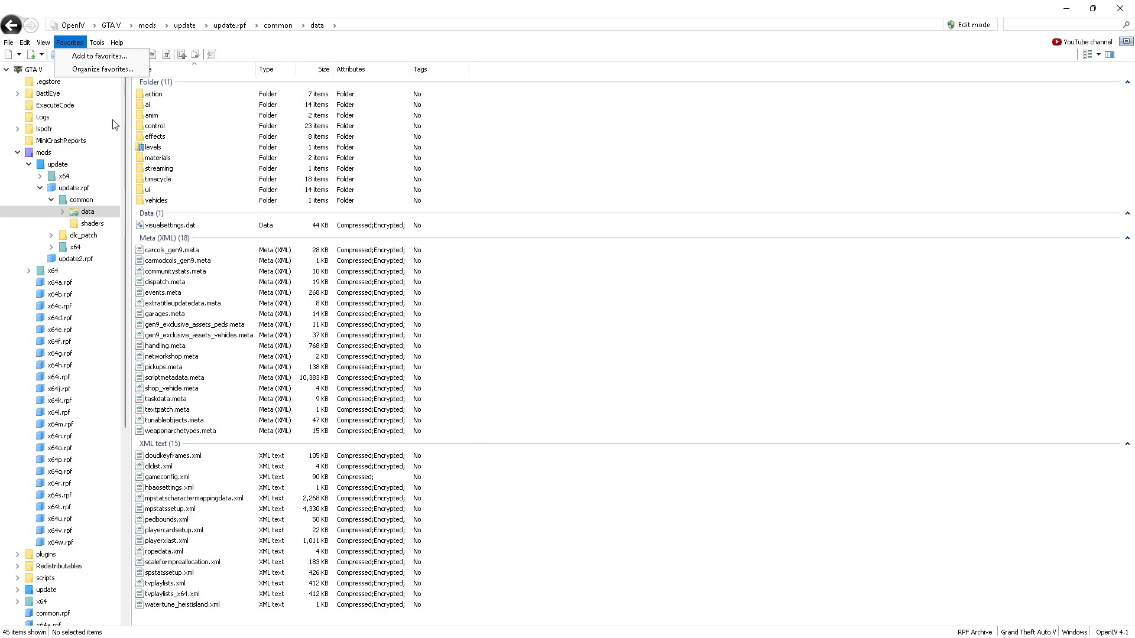
pyautogui.click(105, 44)
pyautogui.moveTo(69, 44)
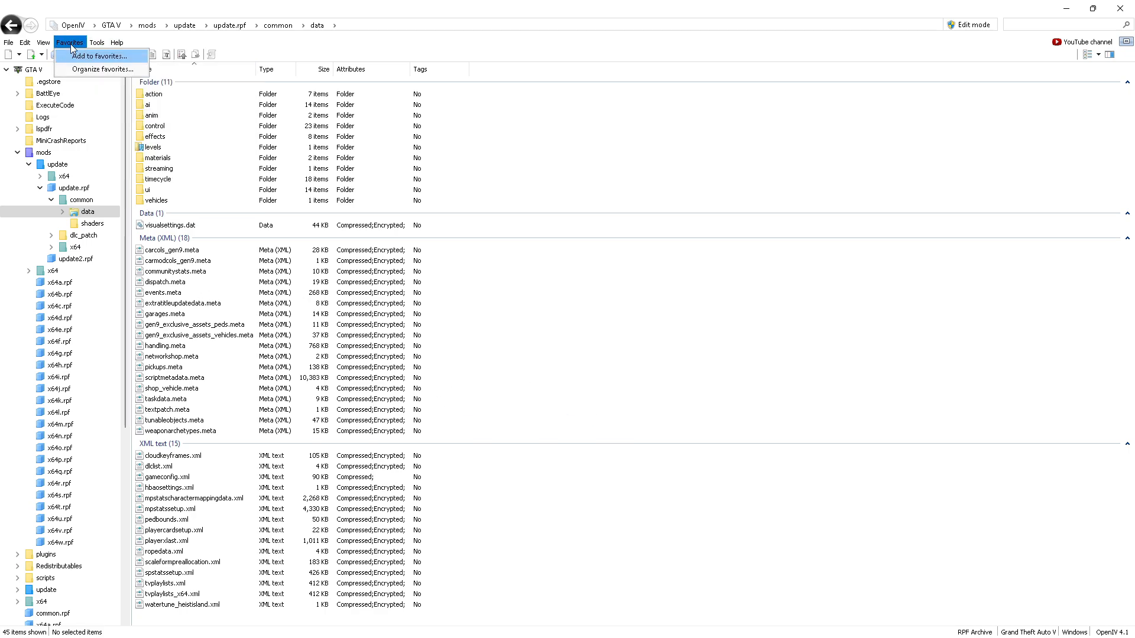
pyautogui.click(88, 56)
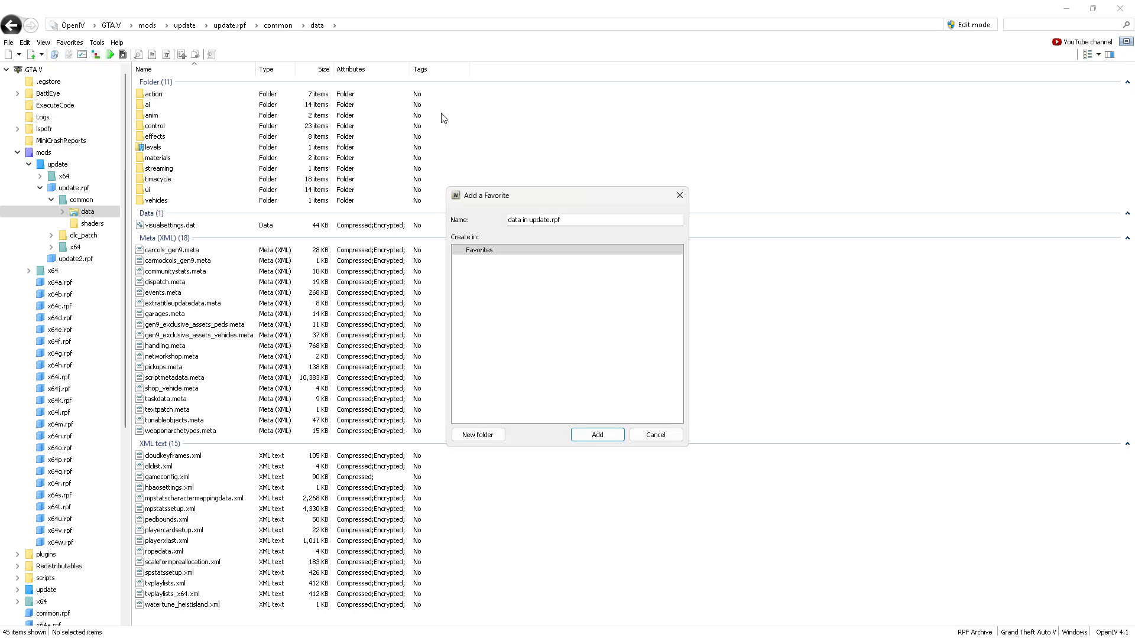
pyautogui.doubleClick(611, 217)
pyautogui.click(611, 216)
pyautogui.press('BackSpace')
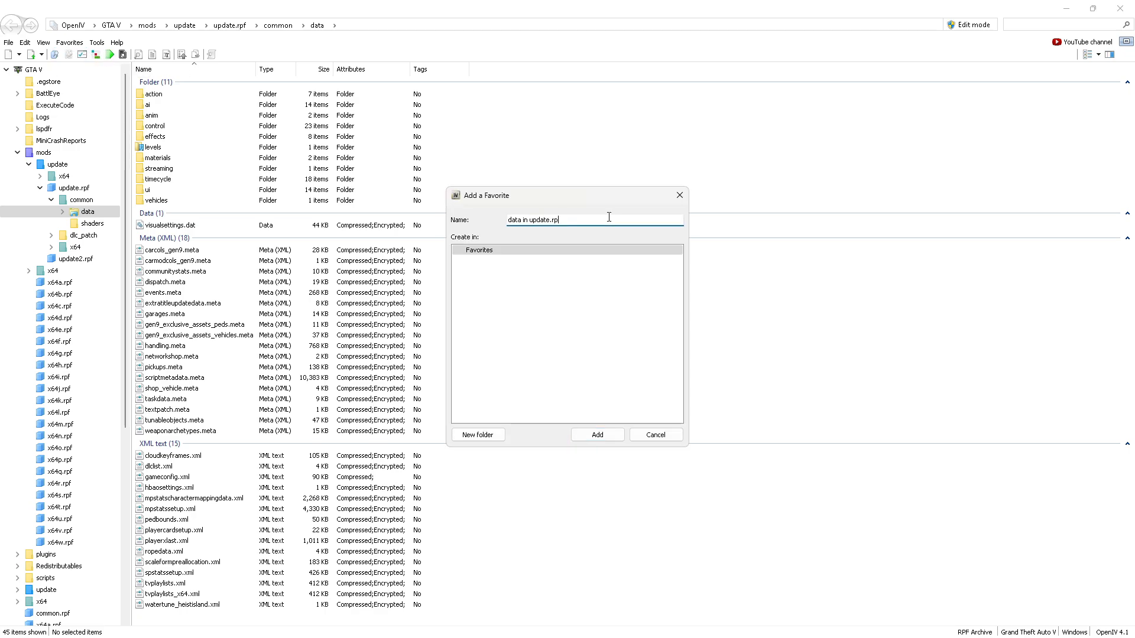
pyautogui.press('BackSpace')
pyautogui.press('BackSpace')
pyautogui.press('BackSpace')
pyautogui.press('BackSpace')
pyautogui.press('BackSpace')
pyautogui.press('BackSpace')
pyautogui.press('BackSpace')
pyautogui.press('BackSpace')
pyautogui.press('BackSpace')
pyautogui.press('BackSpace')
pyautogui.press('BackSpace')
pyautogui.press('BackSpace')
pyautogui.press('BackSpace')
pyautogui.press('BackSpace')
pyautogui.press('BackSpace')
pyautogui.write('Game Config (Epic Games')
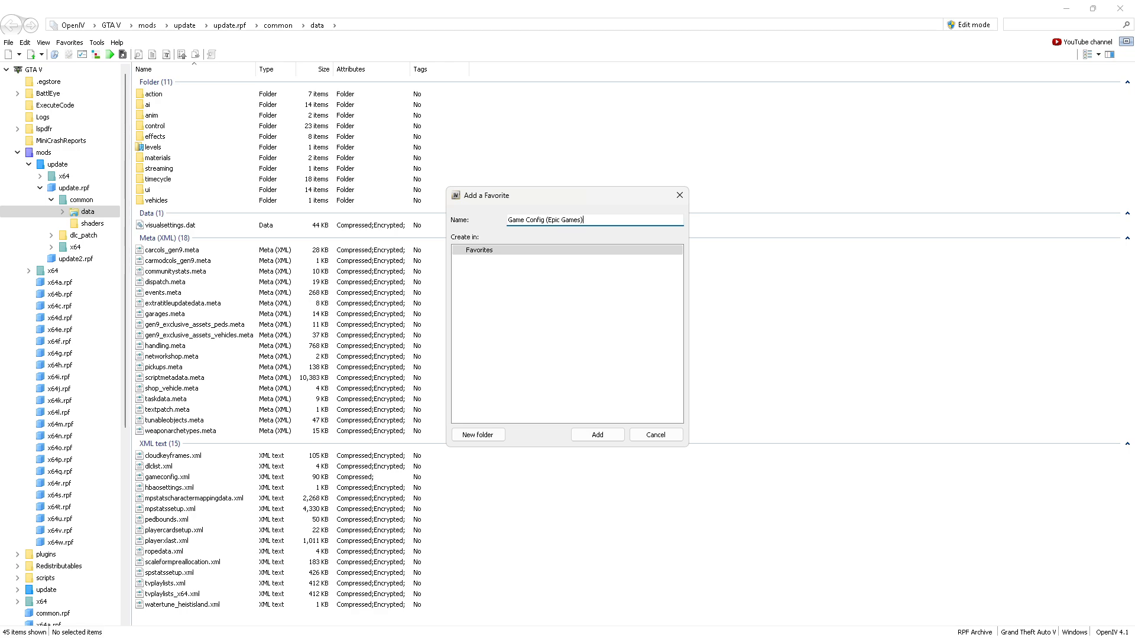
pyautogui.click(598, 435)
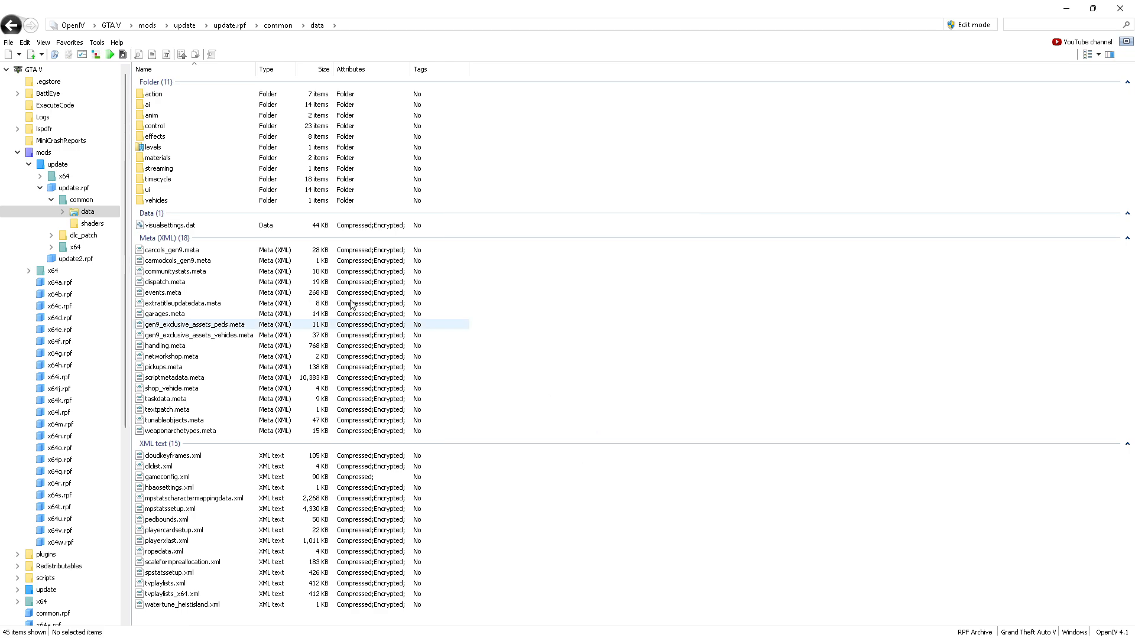
# Open the "Game Config (Epic Games)" favorite, and return to the GTA V root with the mods folder collapsed in the tree.
pyautogui.click(69, 42)
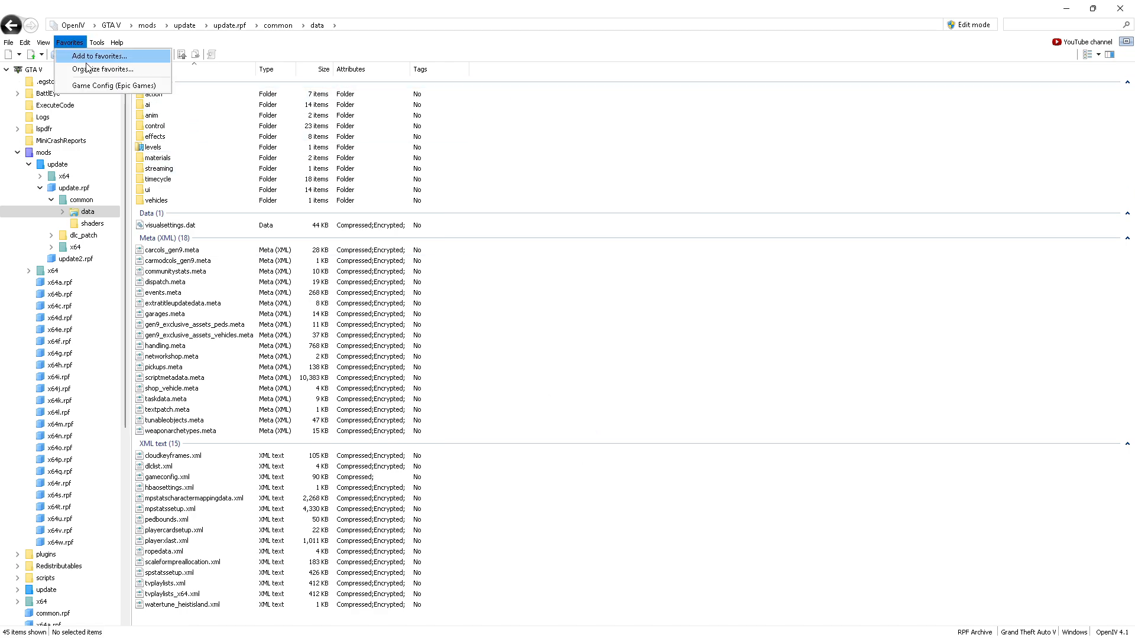
pyautogui.click(126, 86)
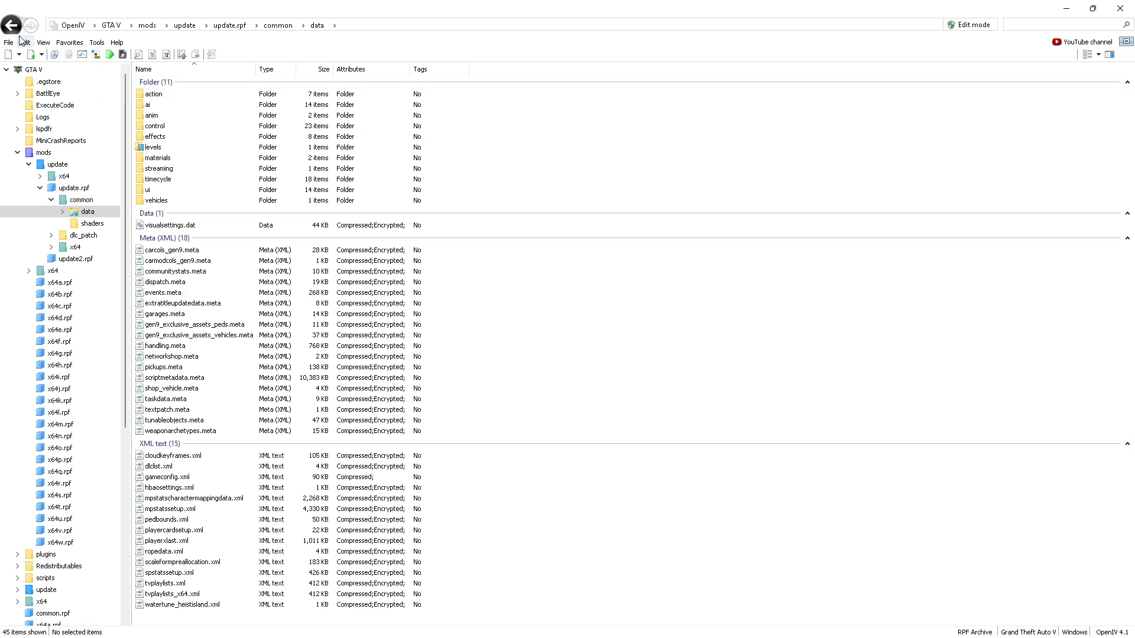
pyautogui.click(94, 27)
pyautogui.click(602, 136)
pyautogui.click(19, 155)
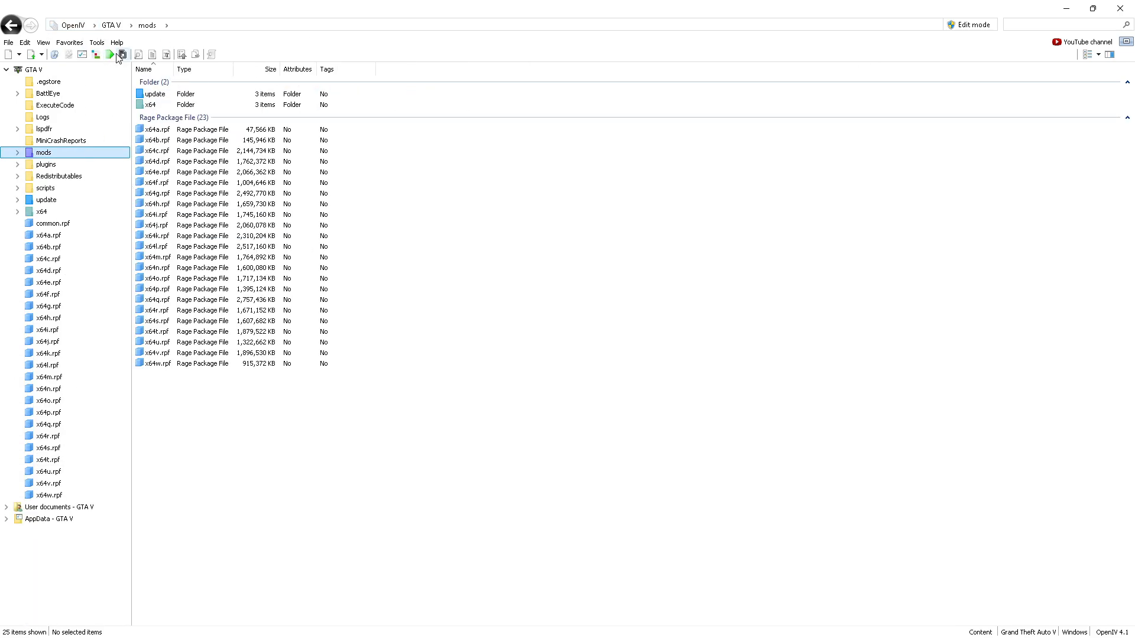
pyautogui.click(109, 25)
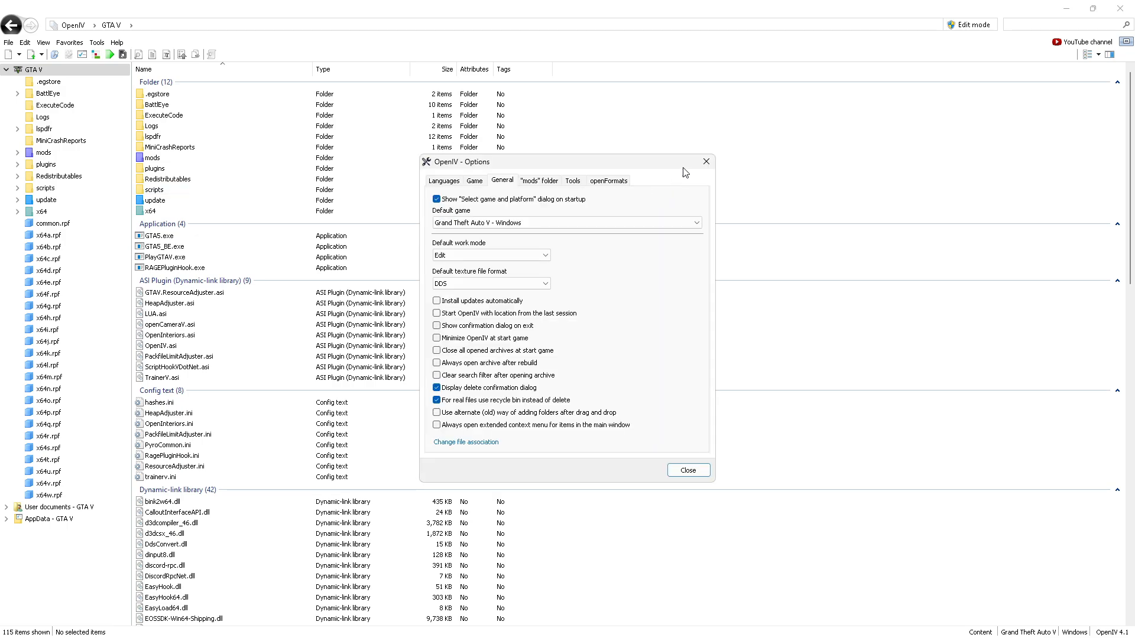
# Change the GTA V directory in the game options to C:\Steam\steamapps\common\Grand Theft Auto V and close the options.
pyautogui.click(475, 181)
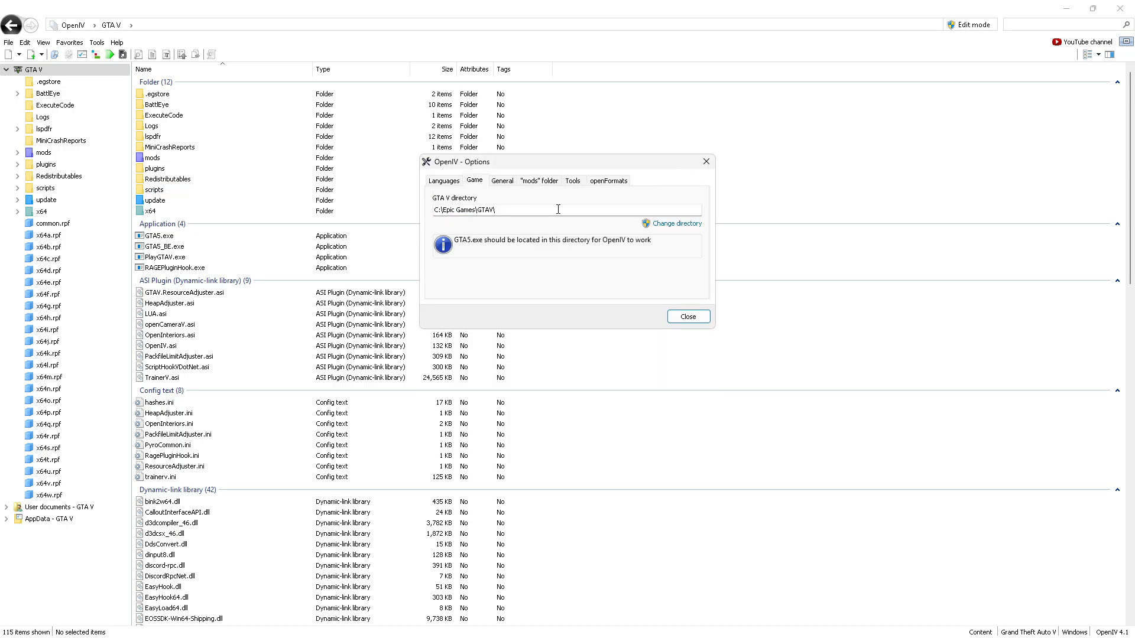
pyautogui.click(674, 224)
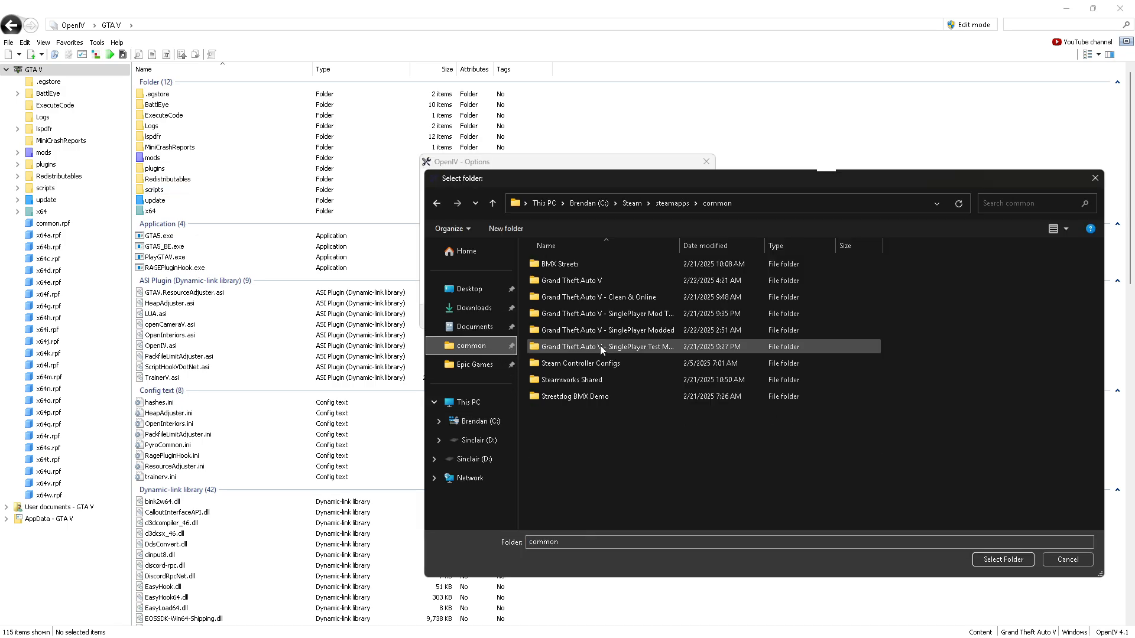
pyautogui.doubleClick(628, 282)
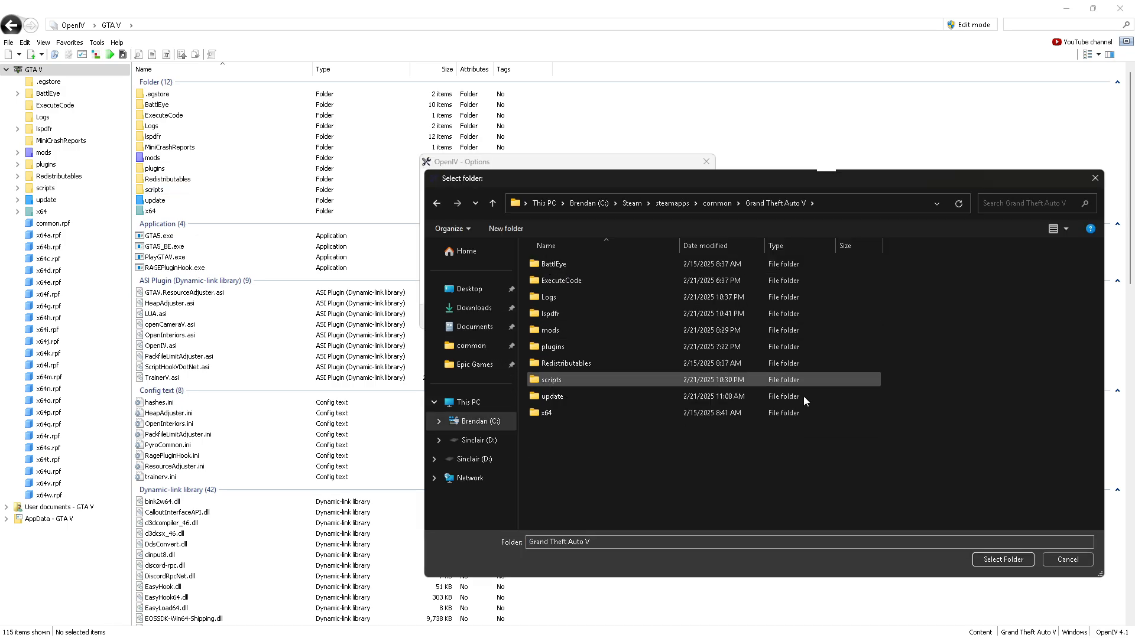
pyautogui.click(1013, 559)
pyautogui.click(612, 365)
pyautogui.click(697, 326)
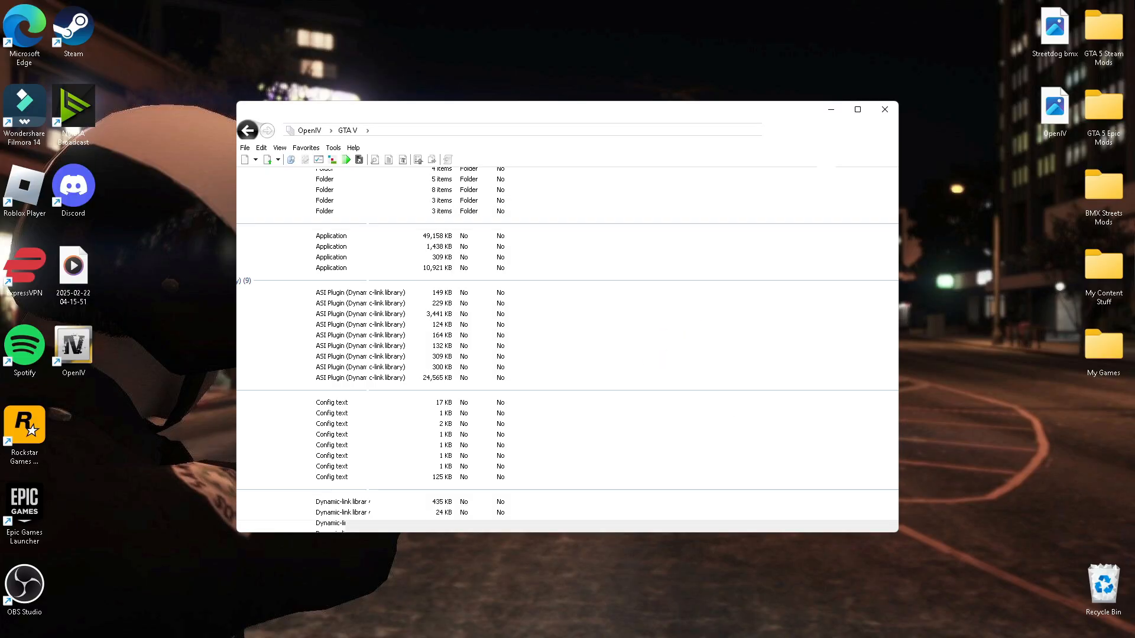
# Restart OpenIV, load Grand Theft Auto V for Windows again and maximize the window.
pyautogui.doubleClick(92, 349)
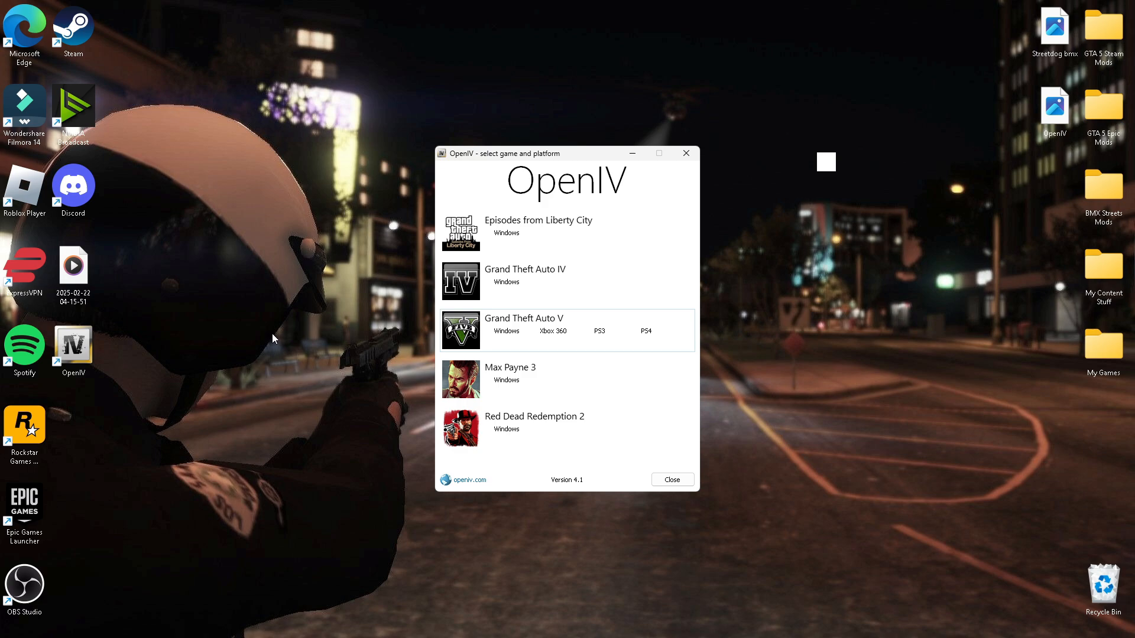
pyautogui.click(508, 330)
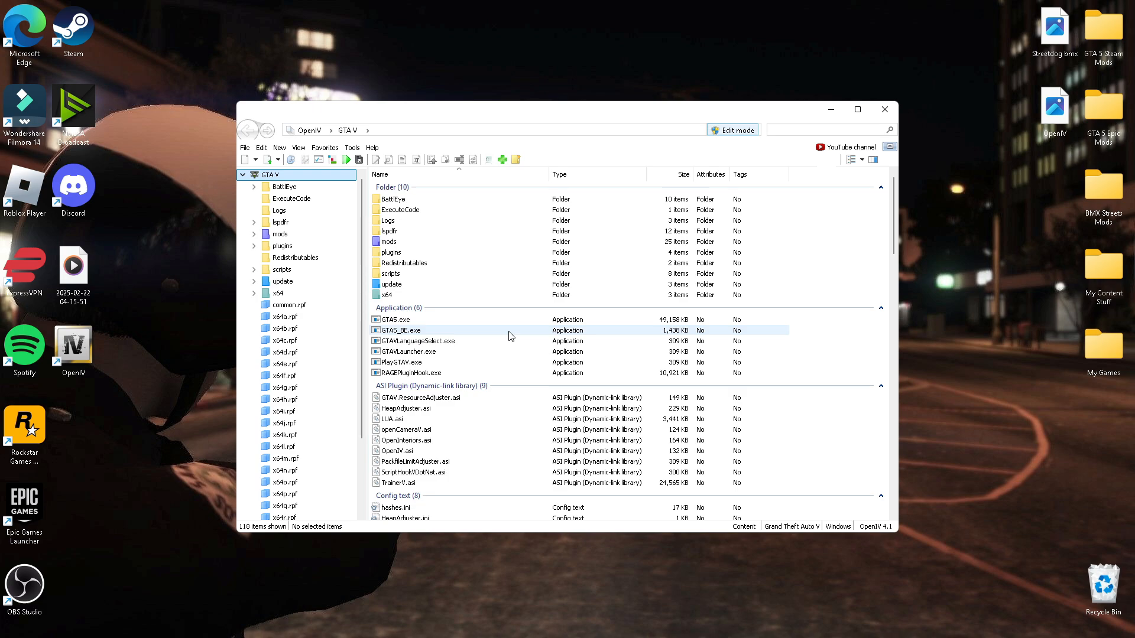
pyautogui.click(858, 109)
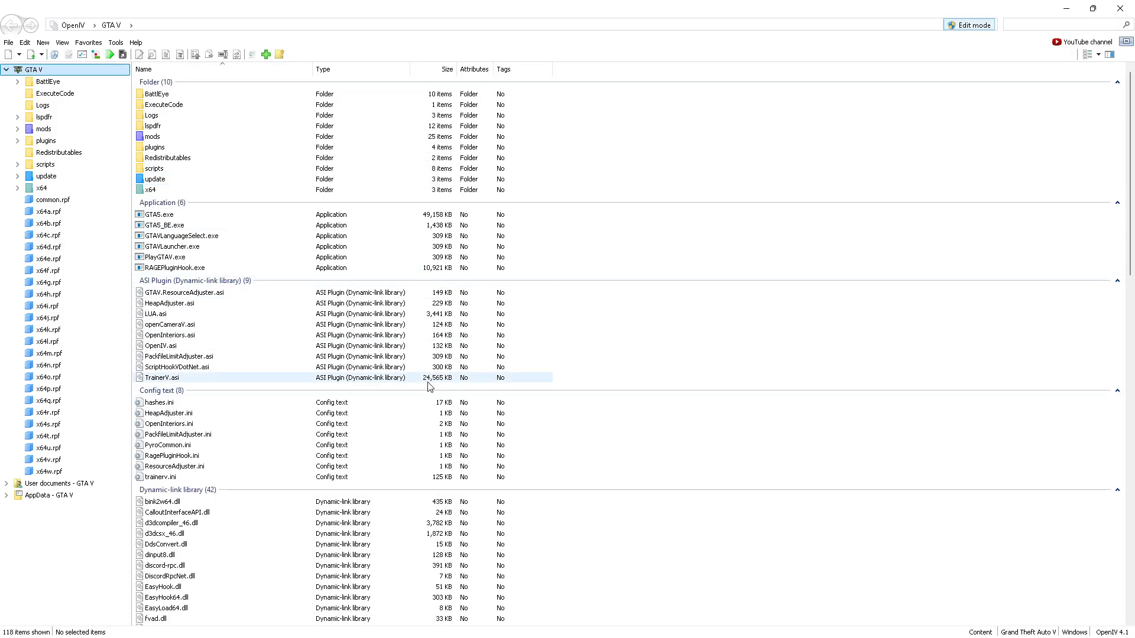
# Open the "Game Config (Epic Games)" favorite from the Steam installation's root.
pyautogui.click(207, 203)
pyautogui.click(730, 146)
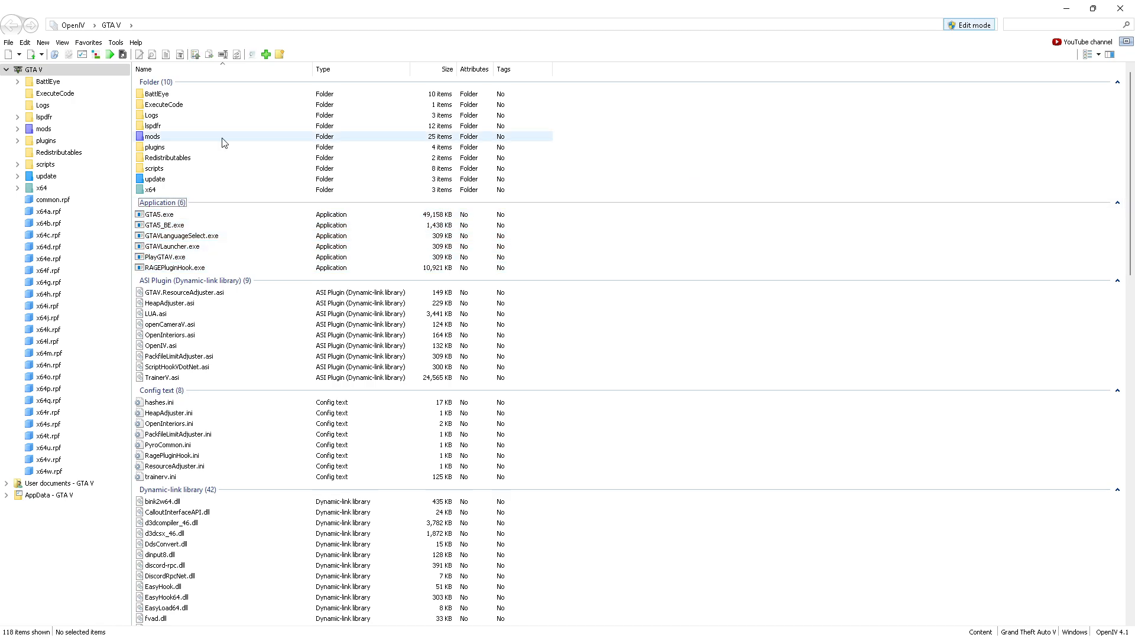
pyautogui.click(89, 43)
pyautogui.click(124, 87)
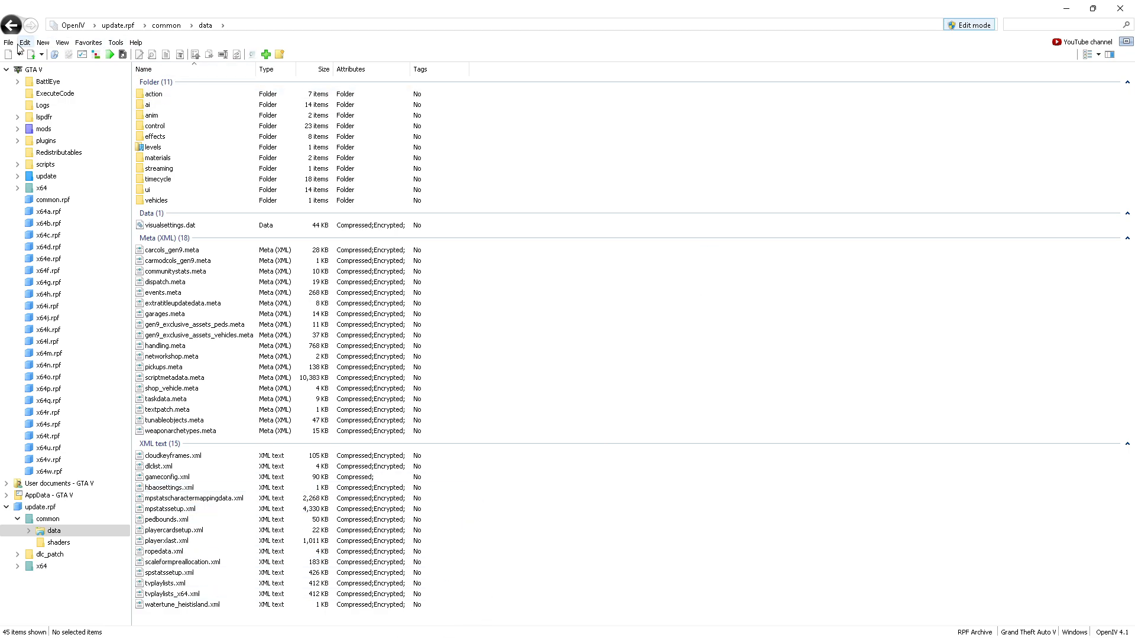
# Check the GTA V directory set in the game options and close the options.
pyautogui.click(115, 43)
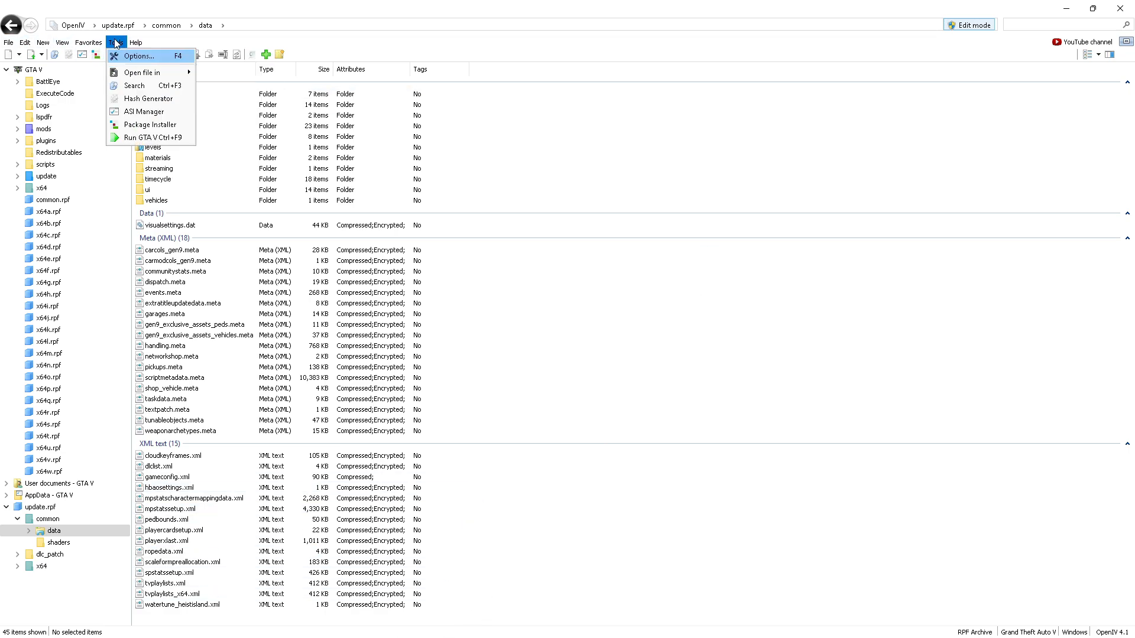
pyautogui.click(131, 56)
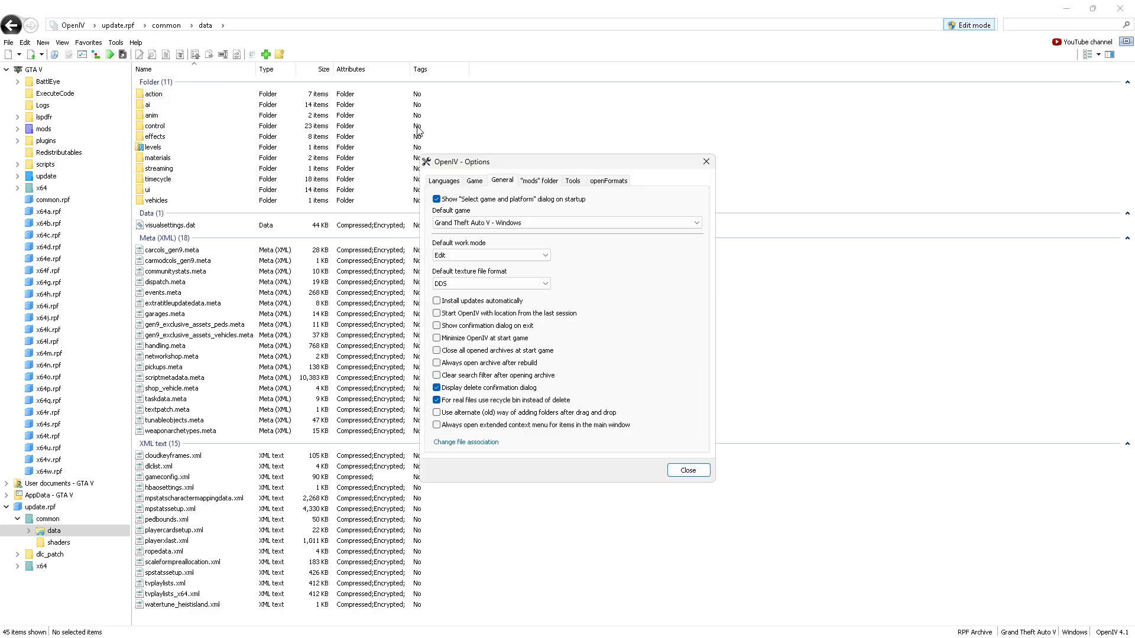
pyautogui.click(475, 180)
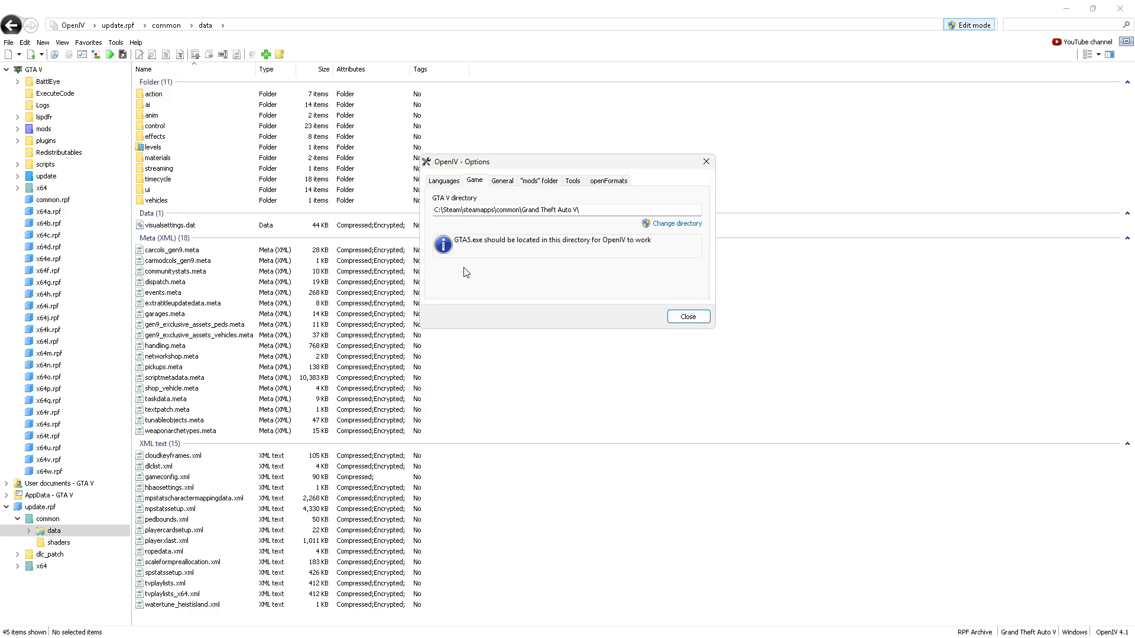
pyautogui.click(688, 317)
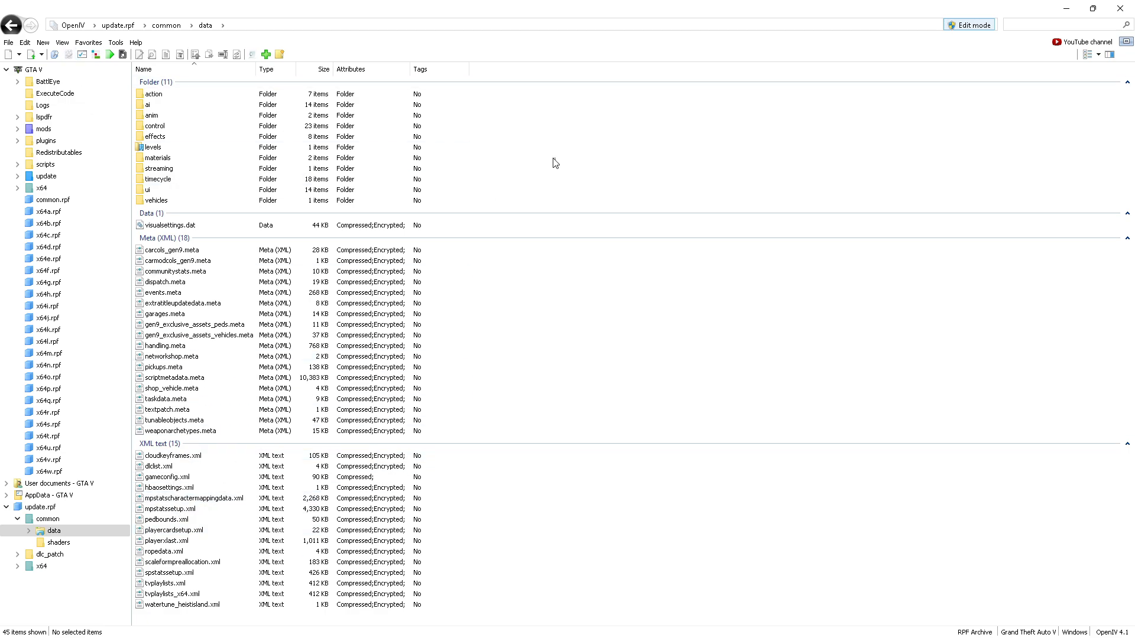
# Add the current data folder of update.rpf to the favorites with the name "Game Config (Steam)".
pyautogui.click(88, 43)
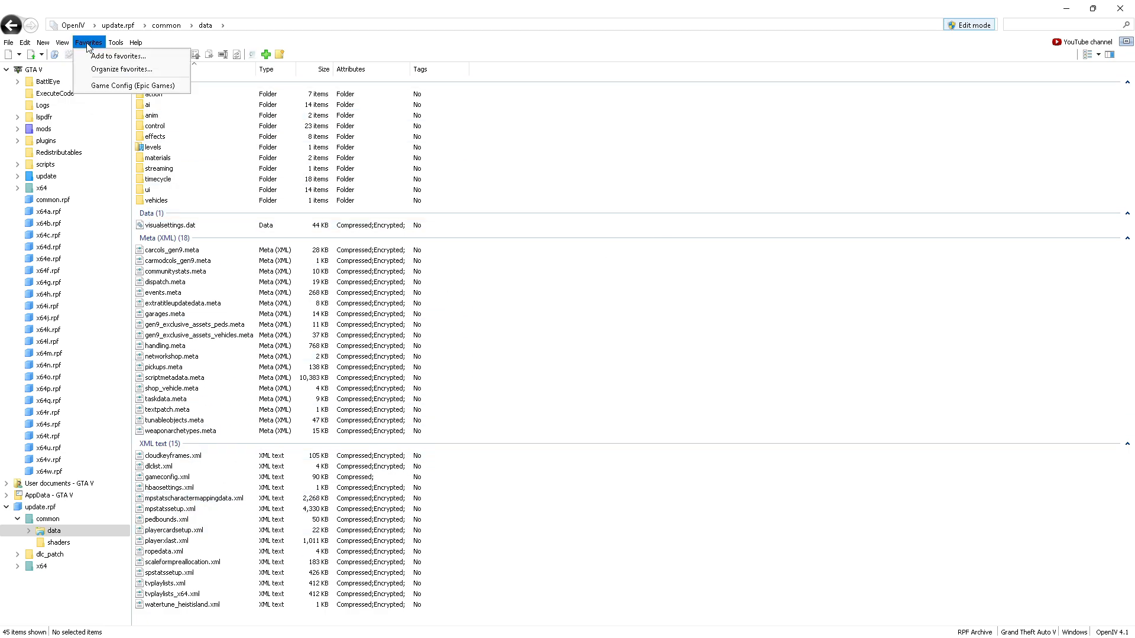
pyautogui.click(116, 56)
pyautogui.click(594, 219)
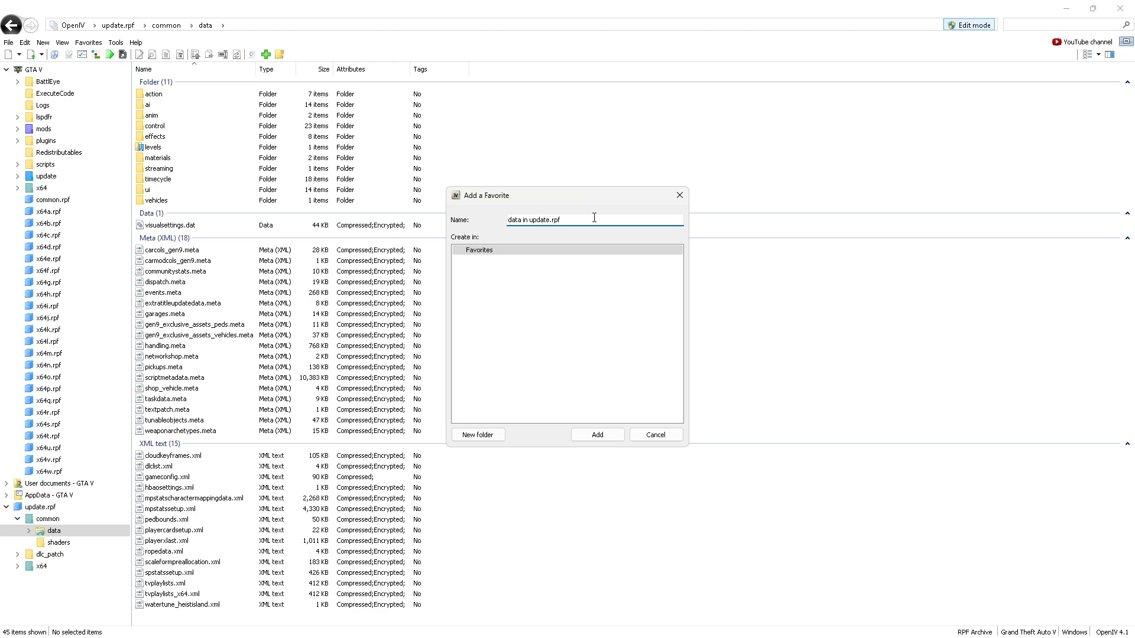
pyautogui.press('BackSpace')
pyautogui.press('BackSpace')
pyautogui.press('BackSpace')
pyautogui.press('BackSpace')
pyautogui.press('BackSpace')
pyautogui.press('BackSpace')
pyautogui.press('BackSpace')
pyautogui.press('BackSpace')
pyautogui.press('BackSpace')
pyautogui.press('BackSpace')
pyautogui.press('BackSpace')
pyautogui.press('BackSpace')
pyautogui.press('BackSpace')
pyautogui.press('BackSpace')
pyautogui.press('BackSpace')
pyautogui.press('BackSpace')
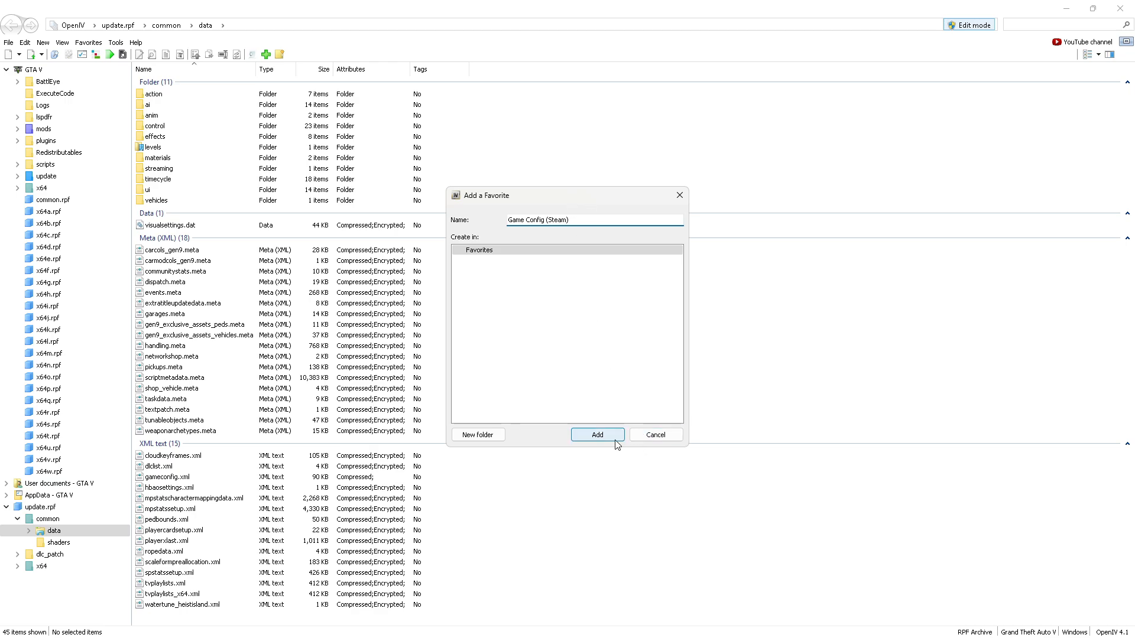
pyautogui.click(598, 435)
# Review the saved favorites list with its Epic Games and Steam game config entries, without opening any of them.
pyautogui.click(90, 47)
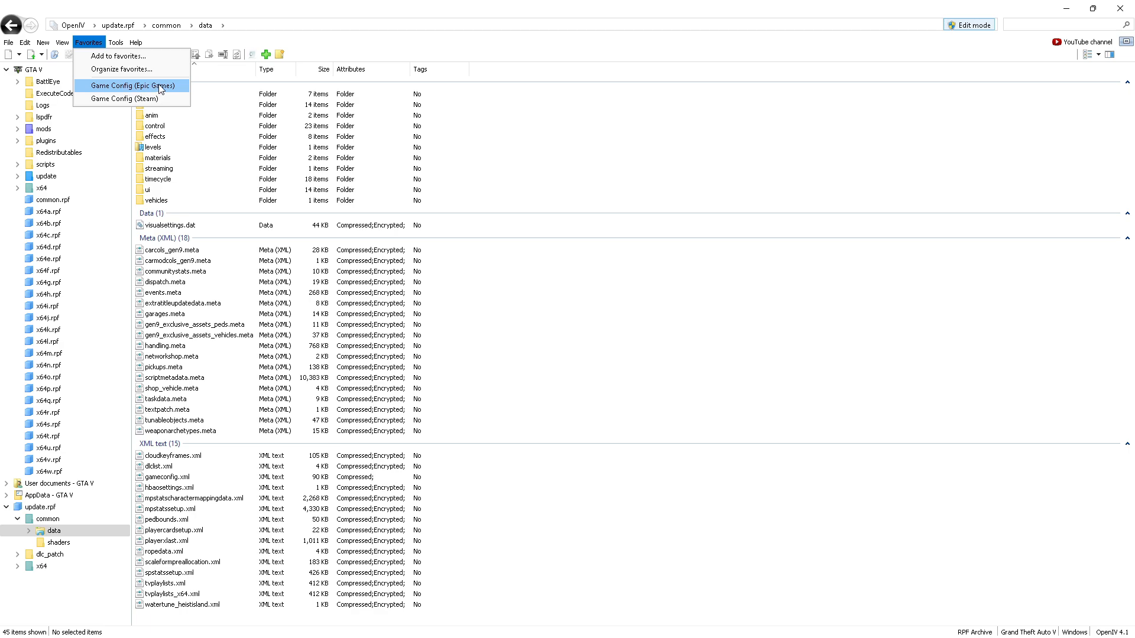
pyautogui.click(668, 300)
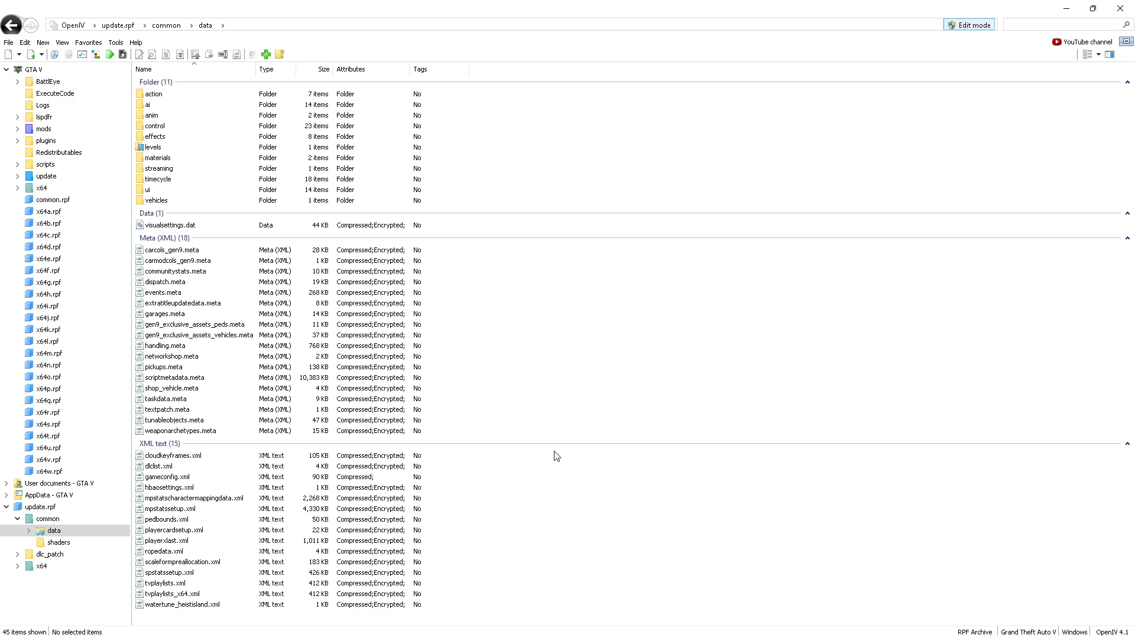
pyautogui.click(88, 43)
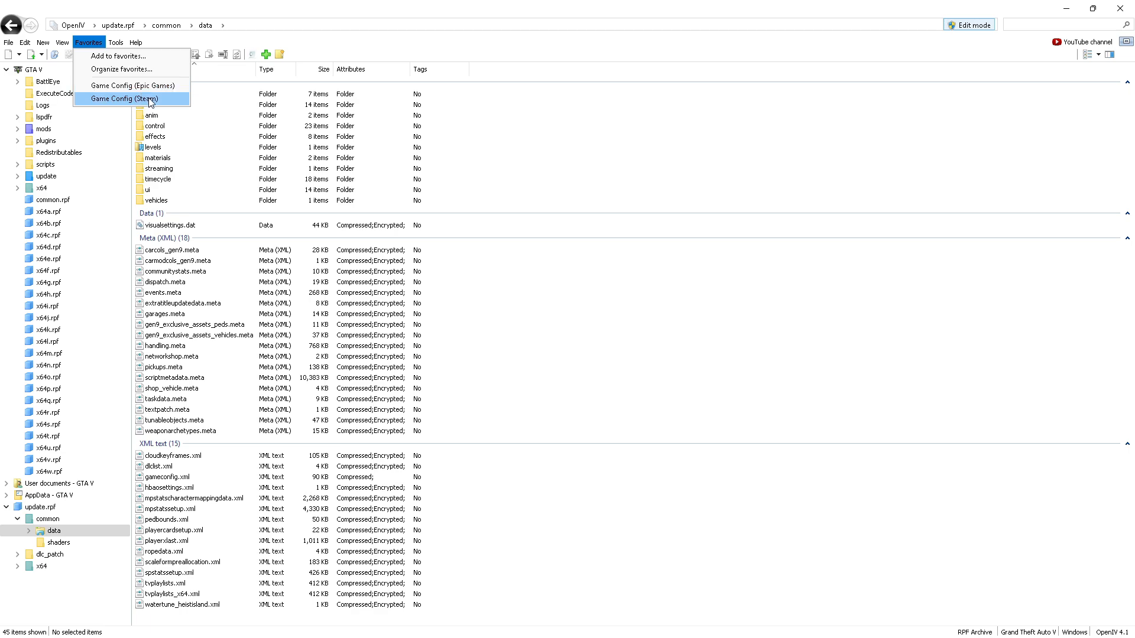
pyautogui.click(626, 156)
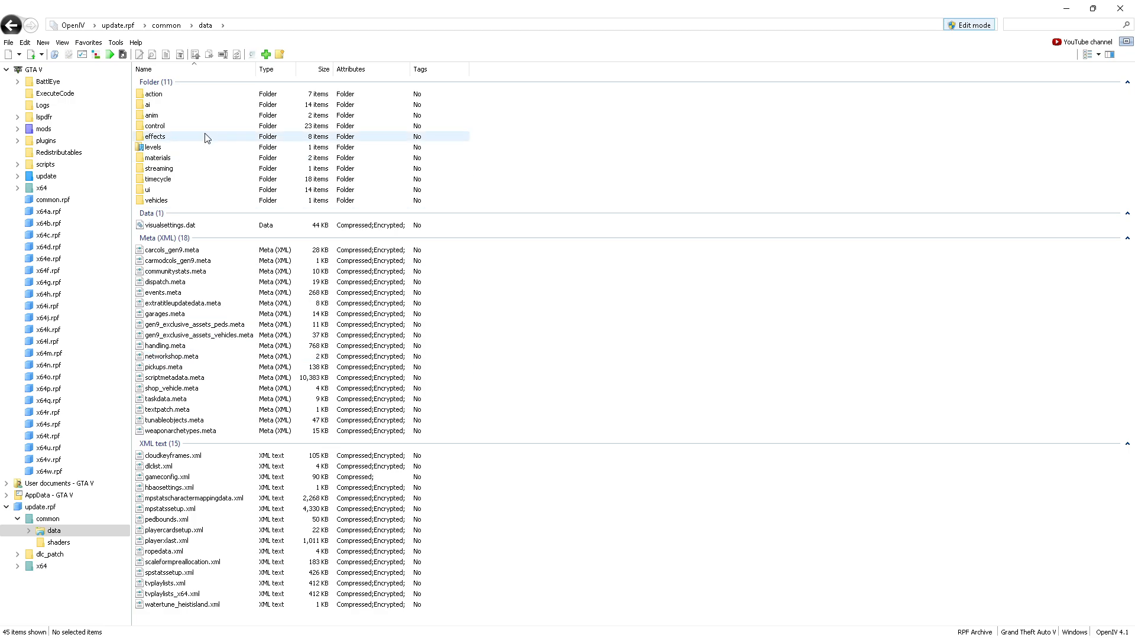
pyautogui.click(88, 43)
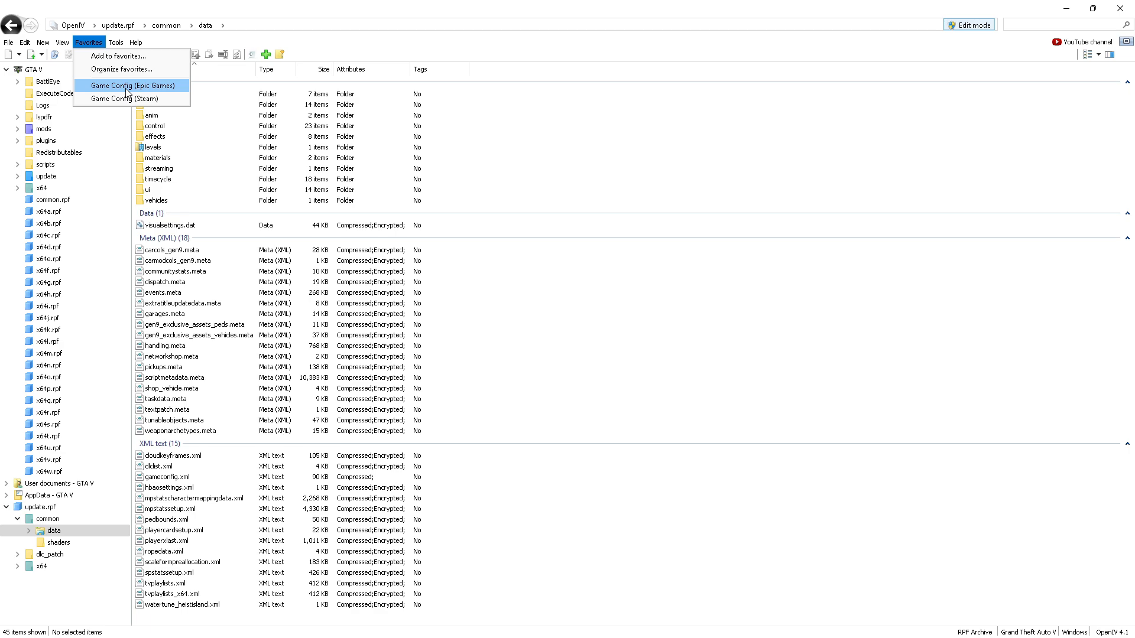
pyautogui.click(592, 161)
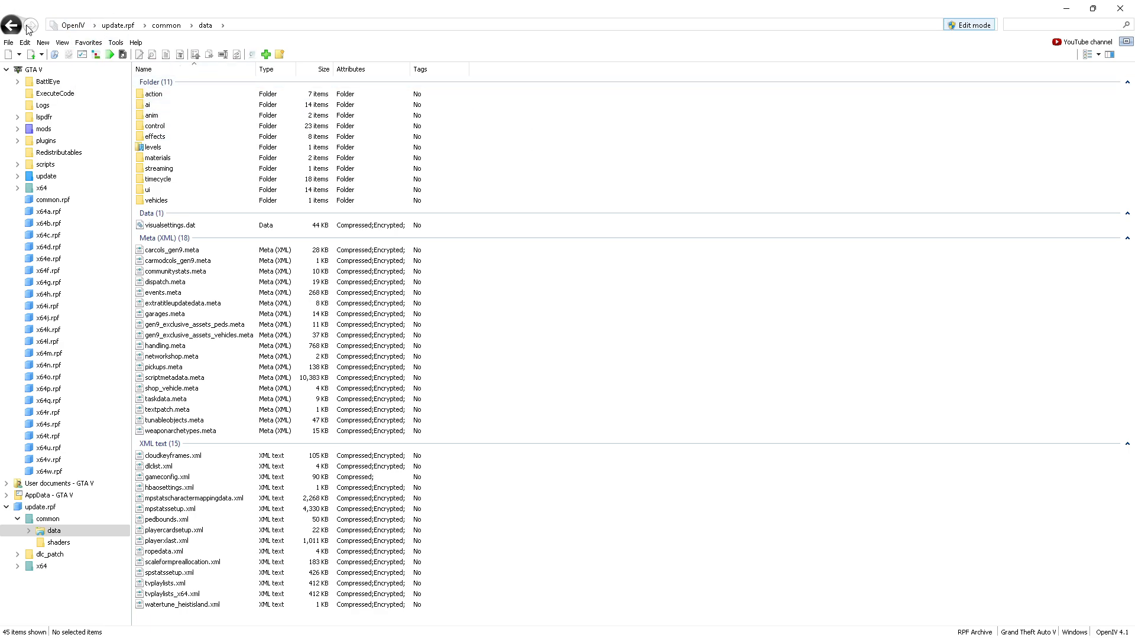
pyautogui.click(74, 25)
pyautogui.click(625, 136)
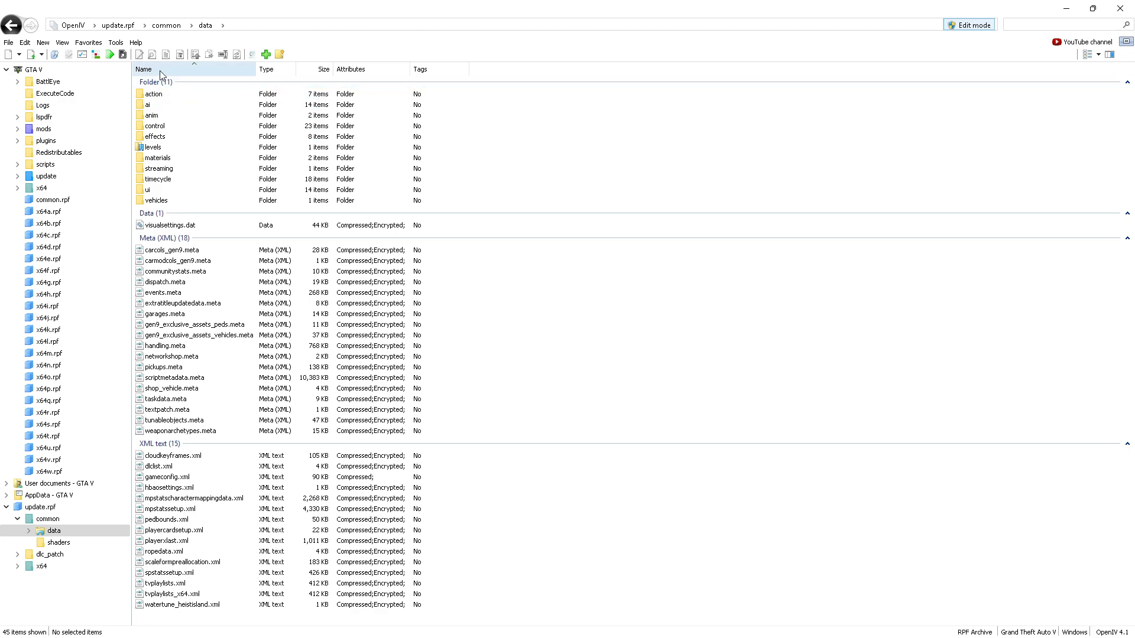
pyautogui.click(88, 43)
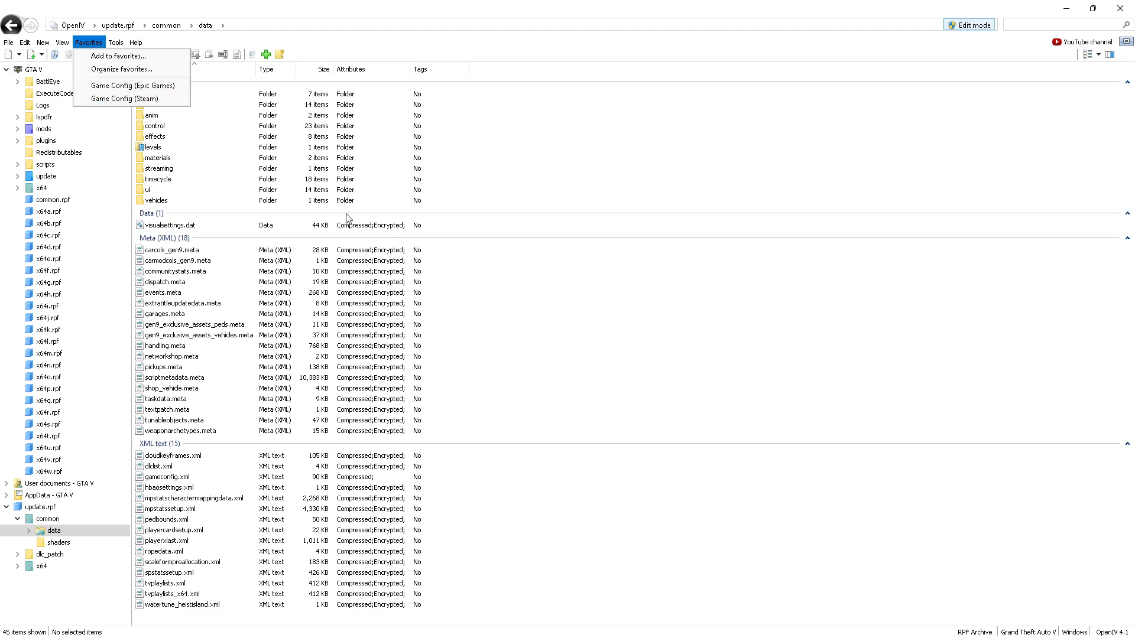
pyautogui.click(657, 370)
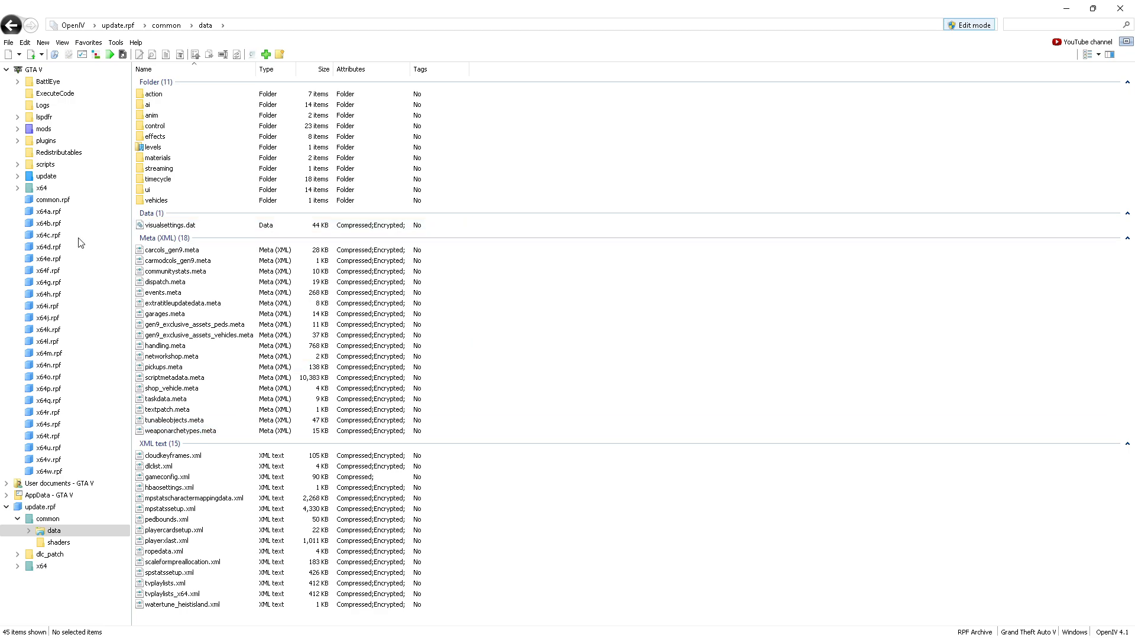
pyautogui.click(89, 42)
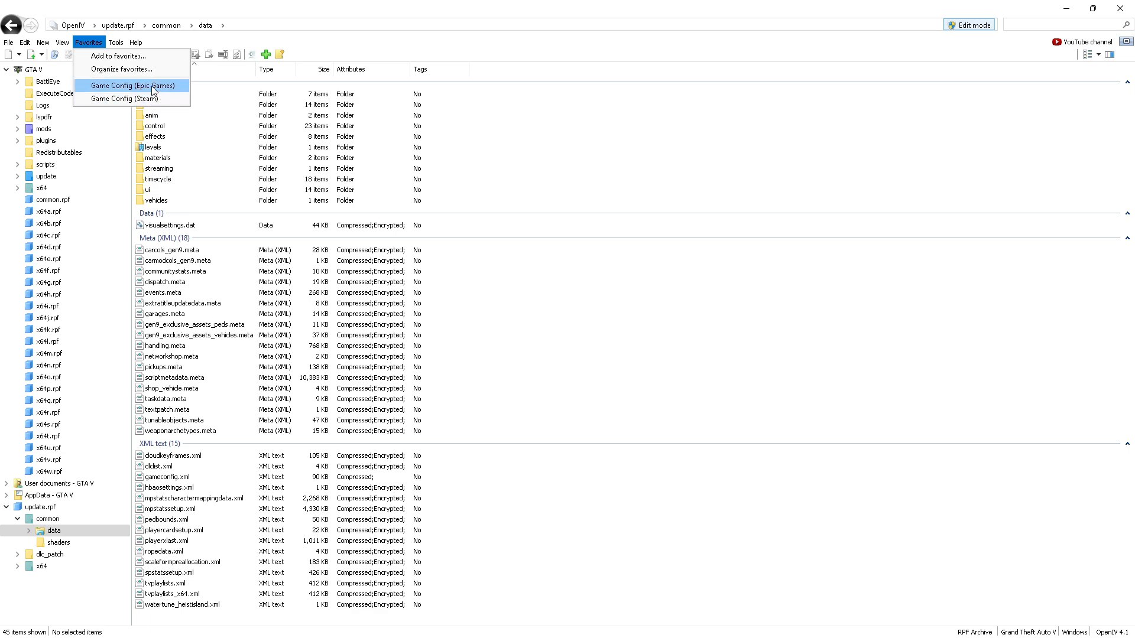
pyautogui.click(650, 319)
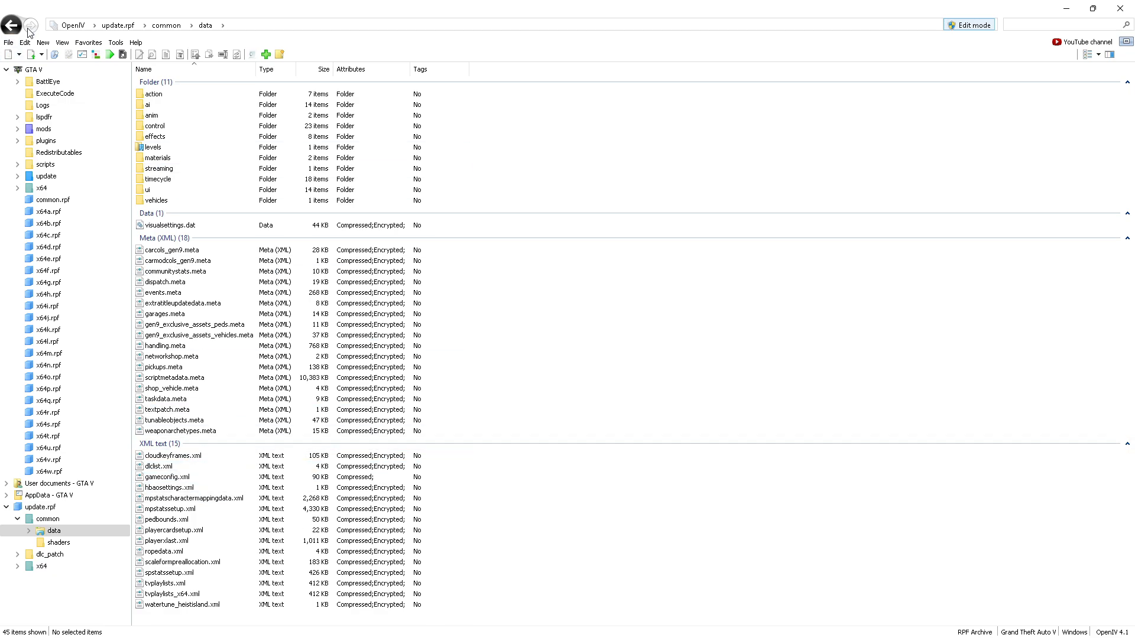
# View the root contents of update.rpf and return to its common\data folder.
pyautogui.click(118, 26)
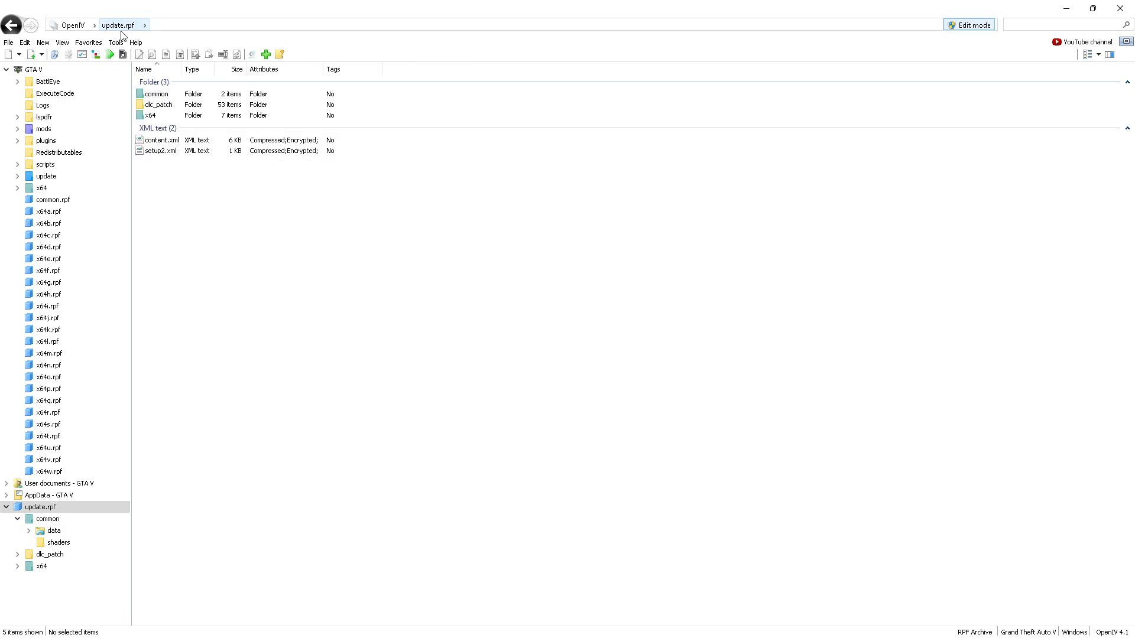
pyautogui.click(11, 26)
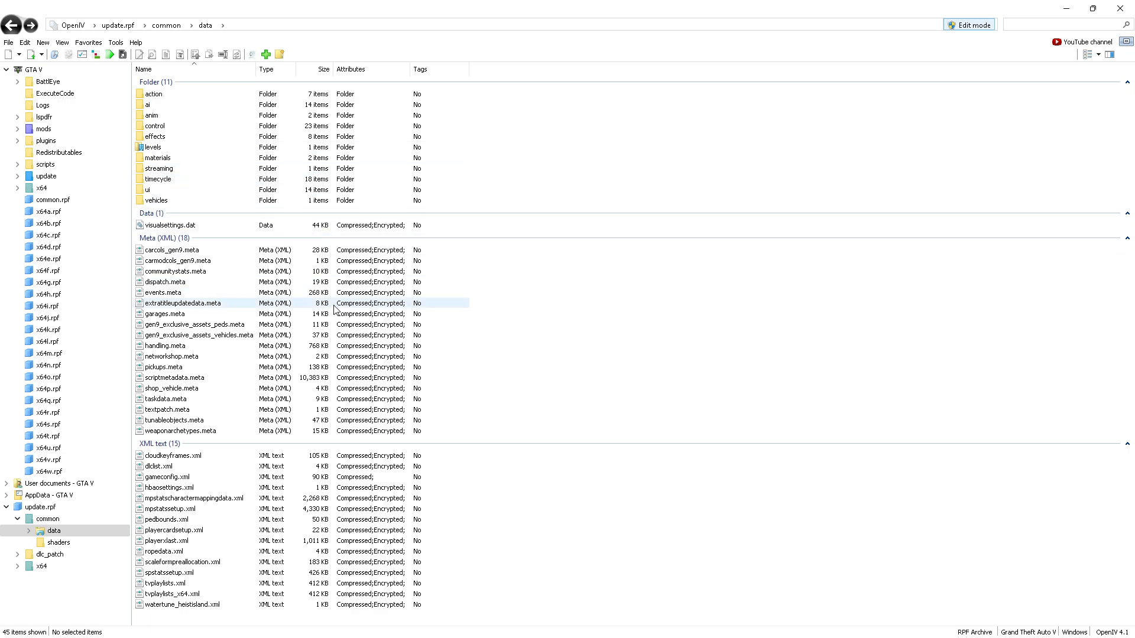
pyautogui.click(114, 28)
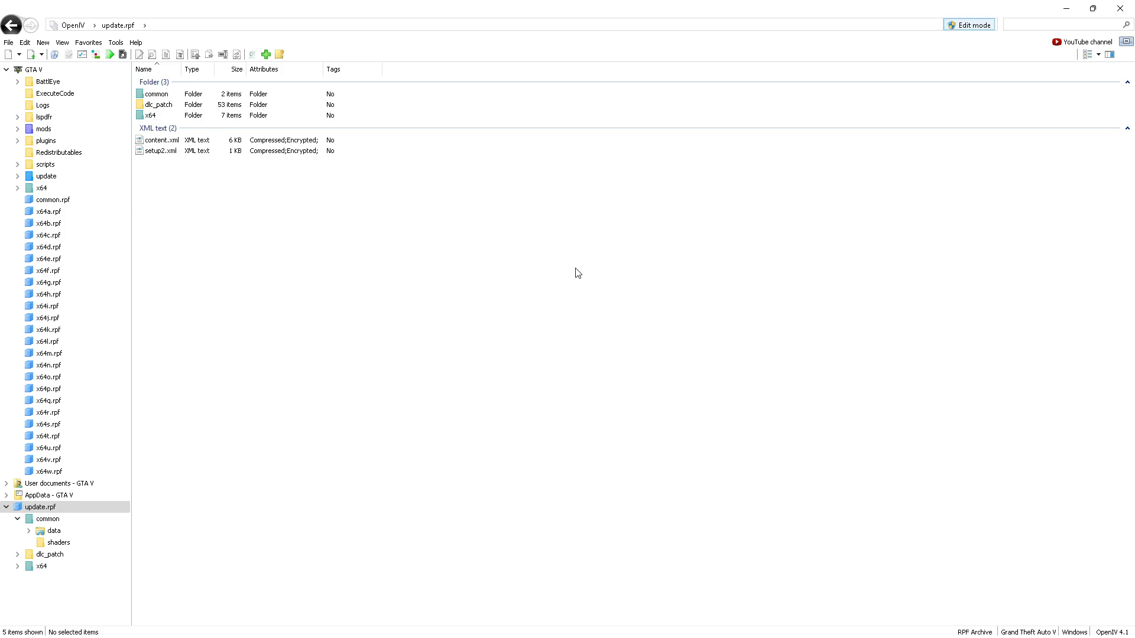
pyautogui.click(12, 26)
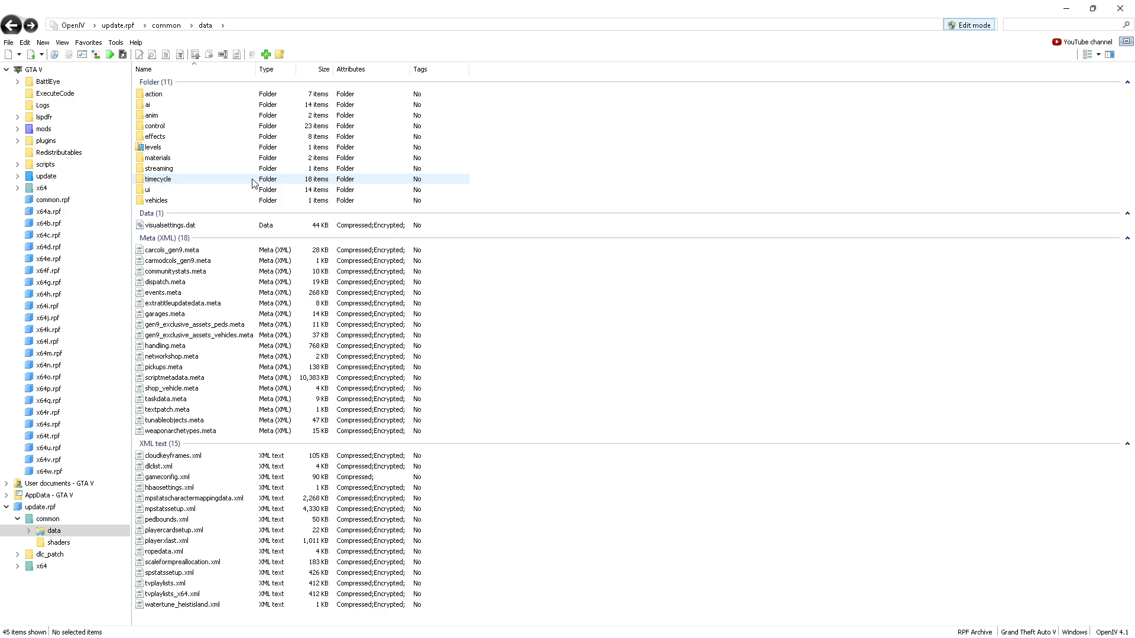